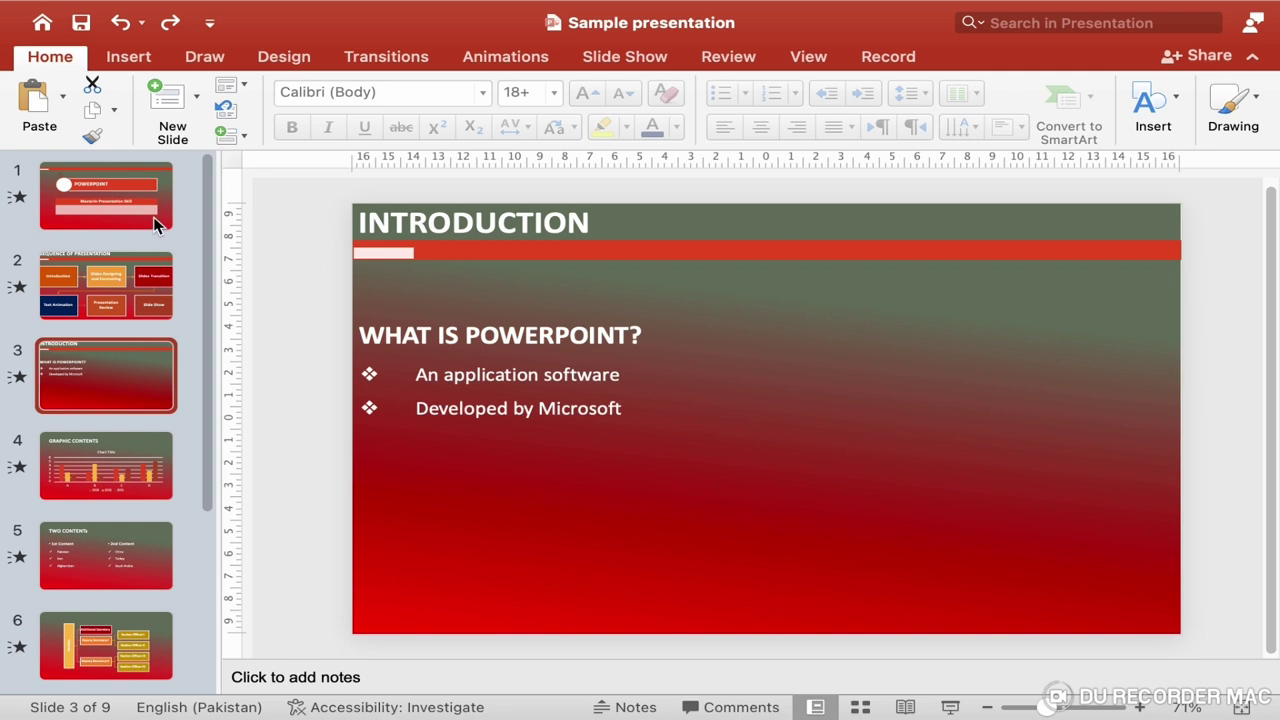
- Show the title slide, noted 'This is the 1st slide', and bring up the View options
left_click(155, 224)
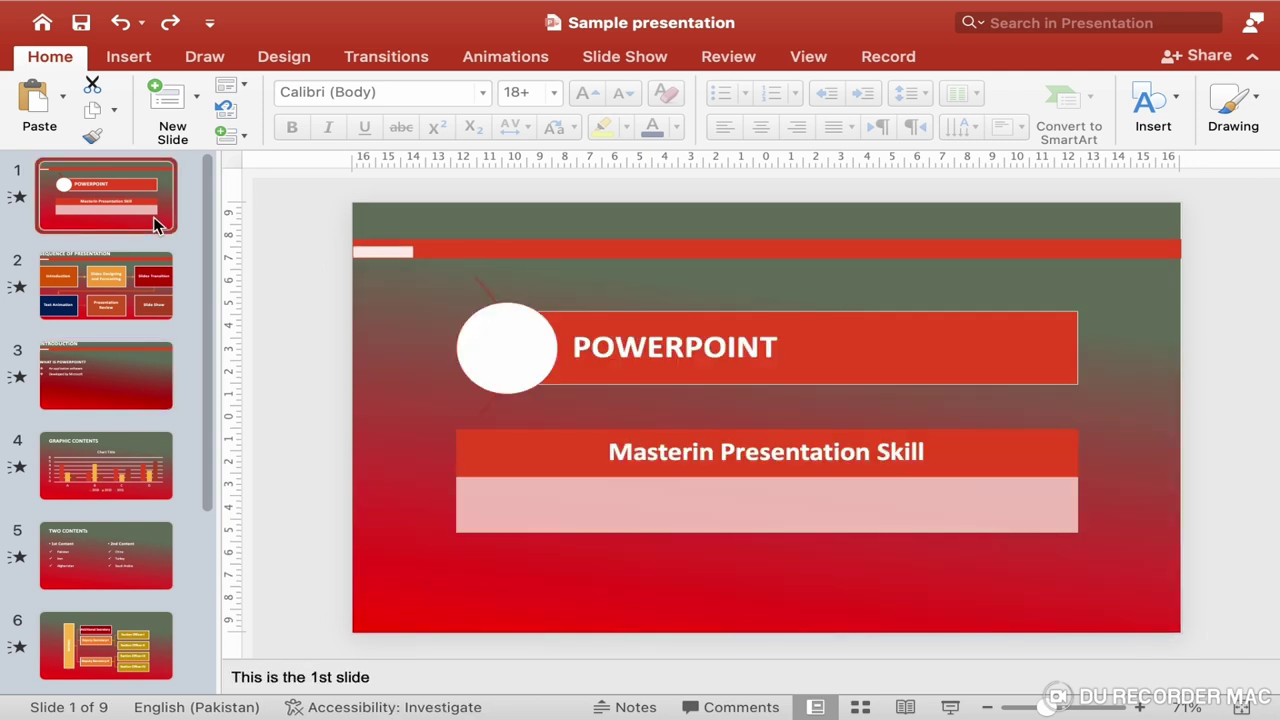
left_click(808, 60)
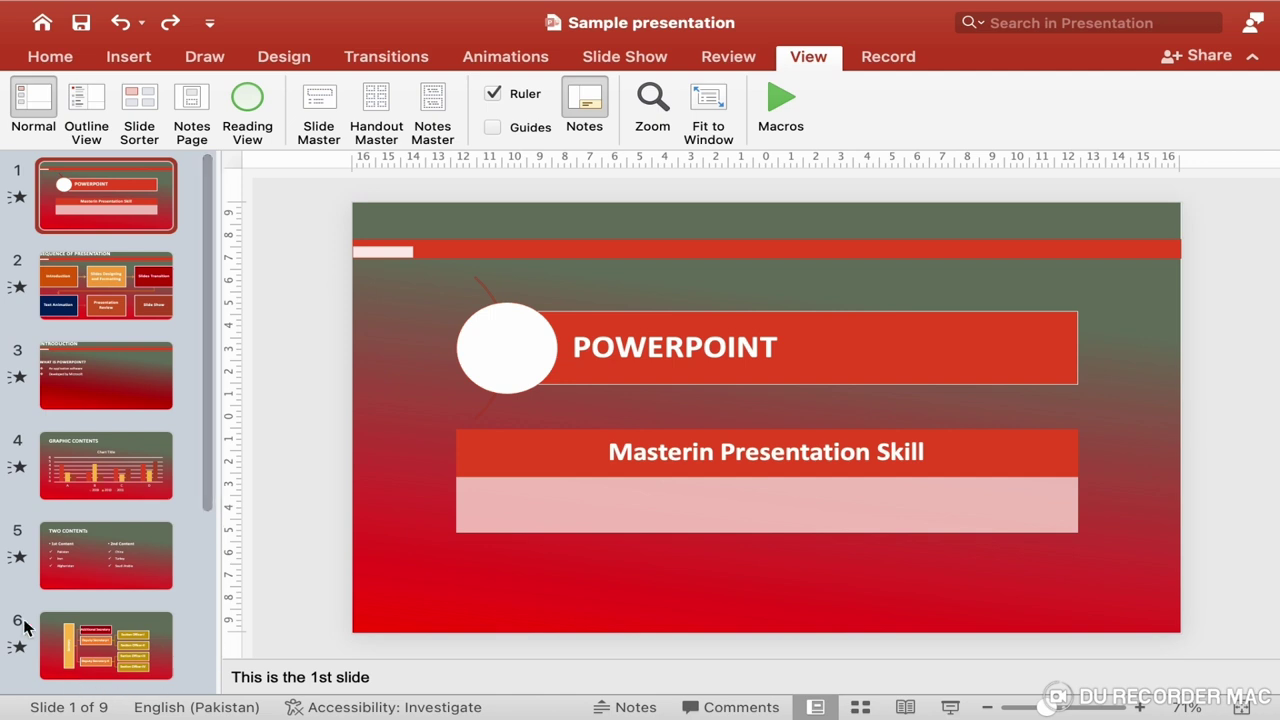
left_click(127, 314)
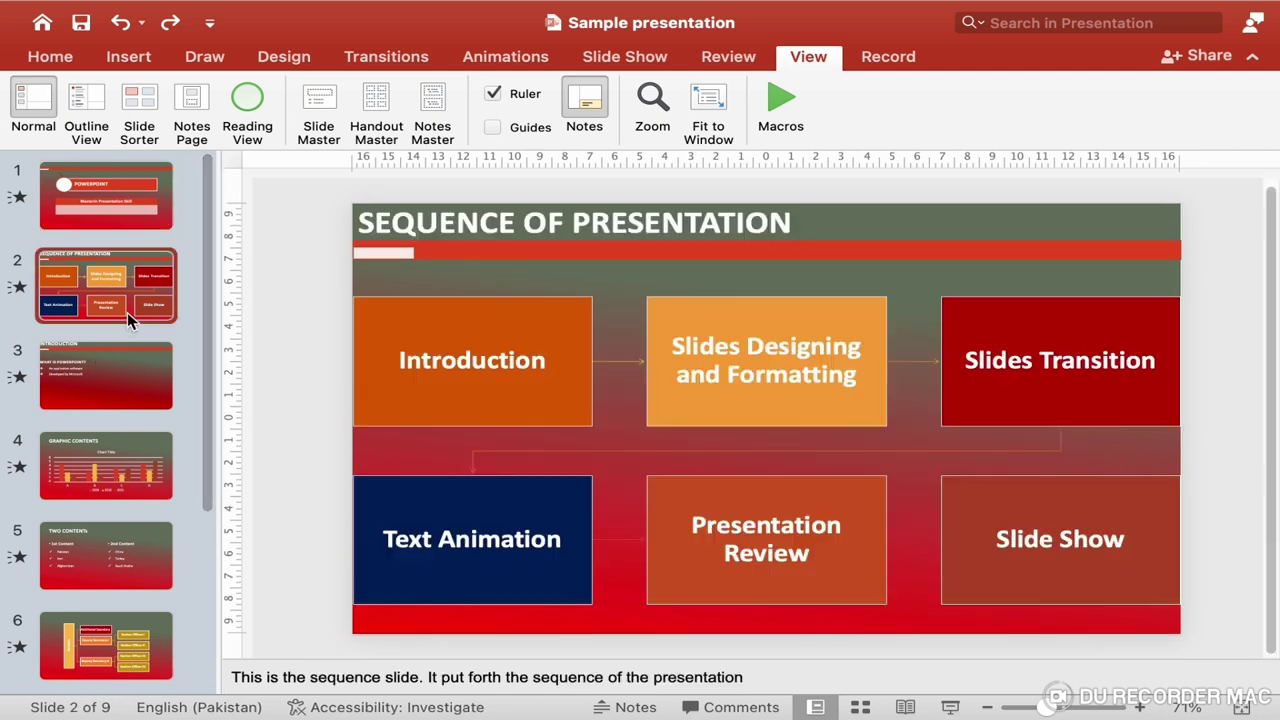
left_click(128, 395)
left_click(129, 492)
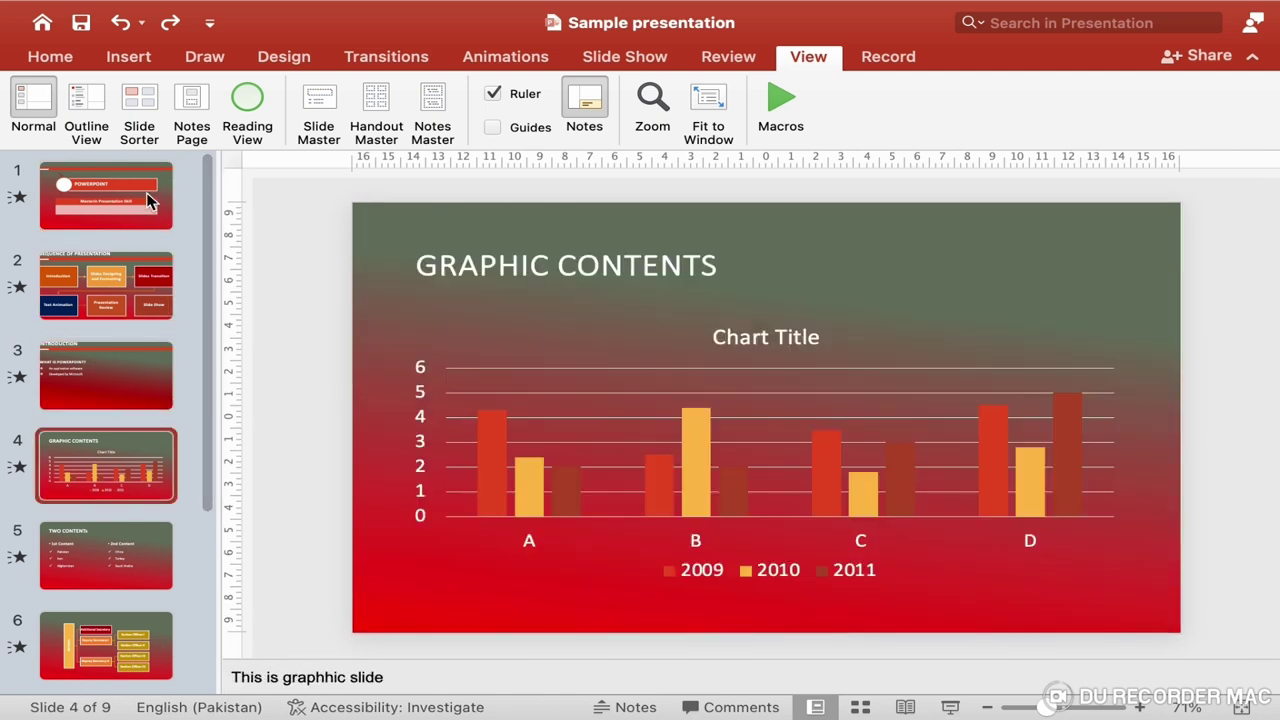
left_click(149, 197)
left_click(121, 384)
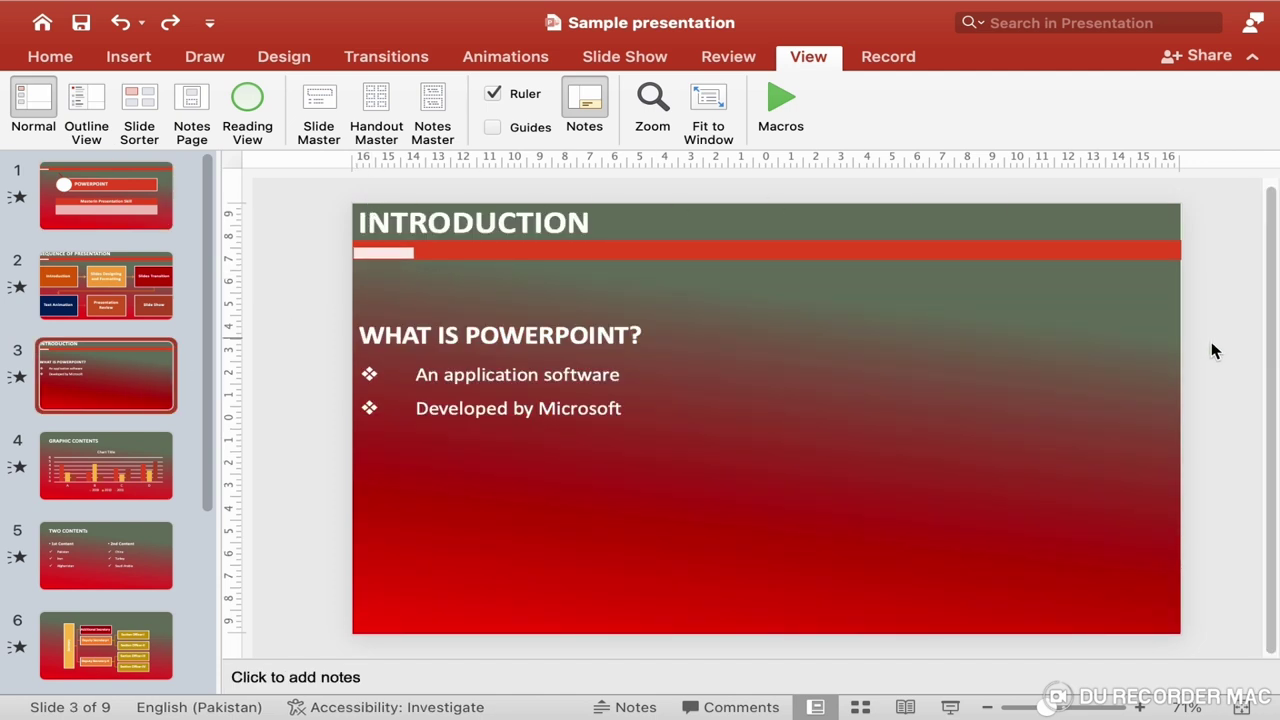
left_click(505, 375)
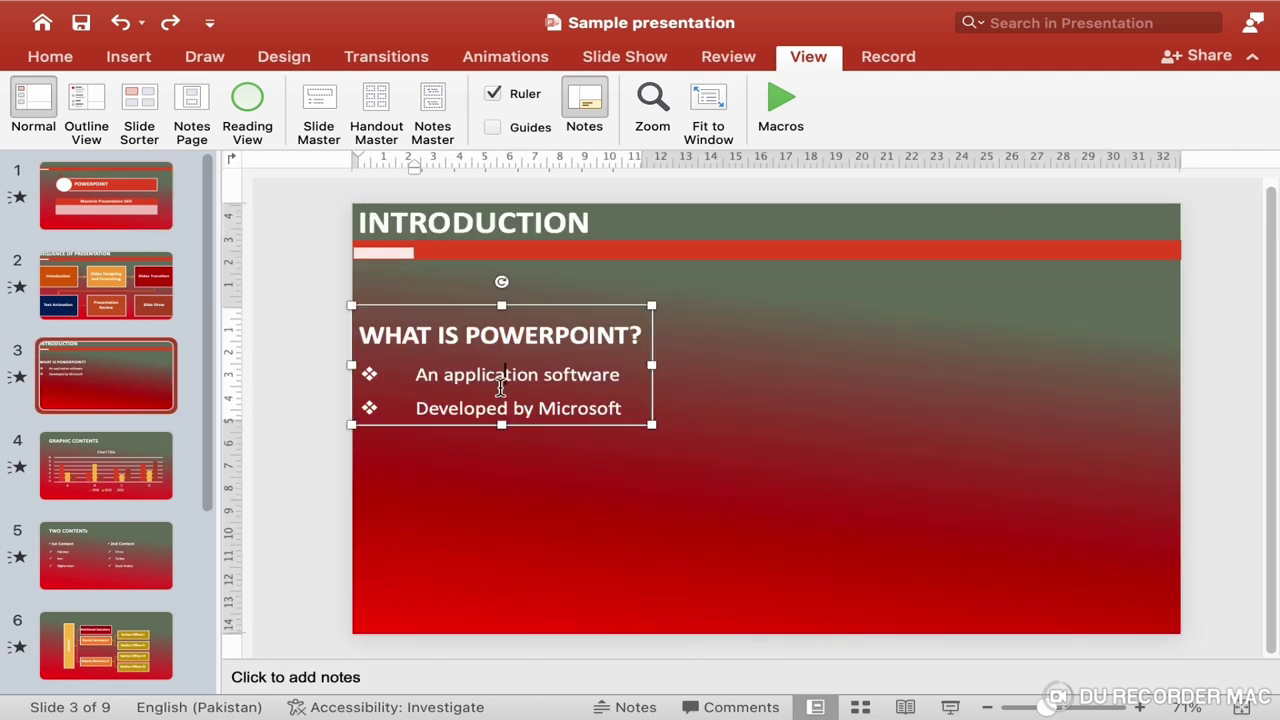
left_click(593, 304)
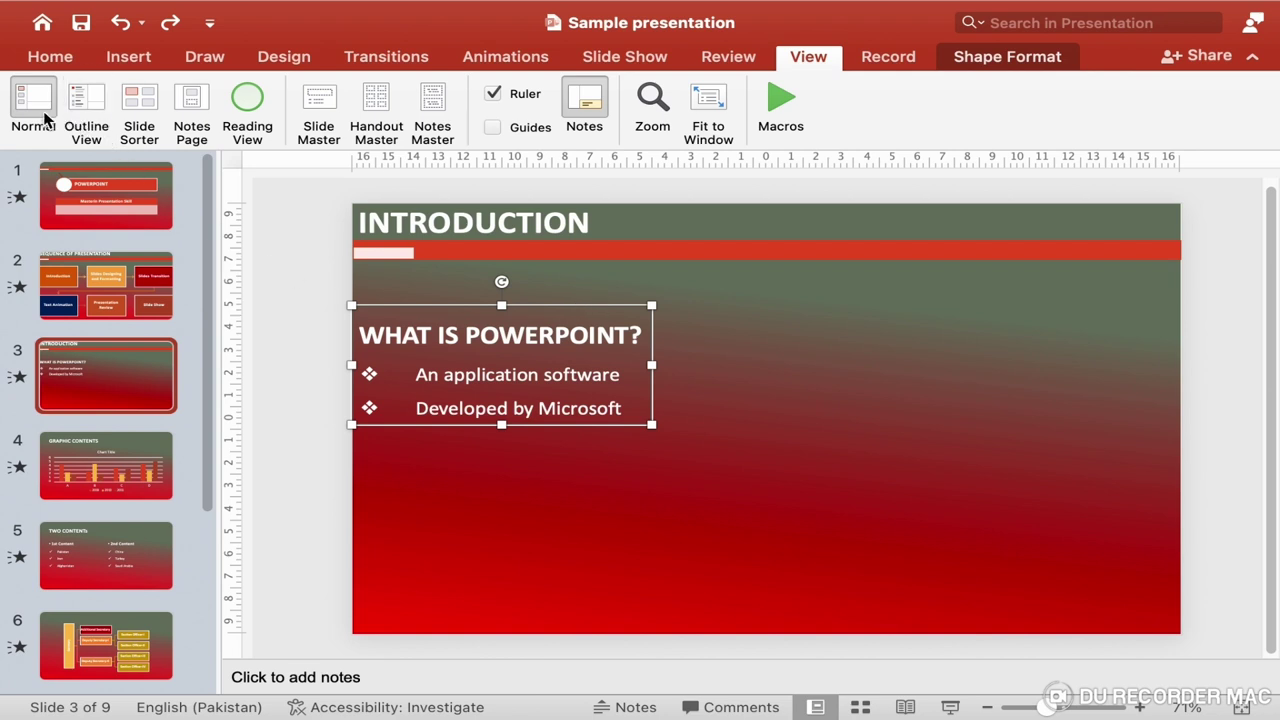
left_click(157, 221)
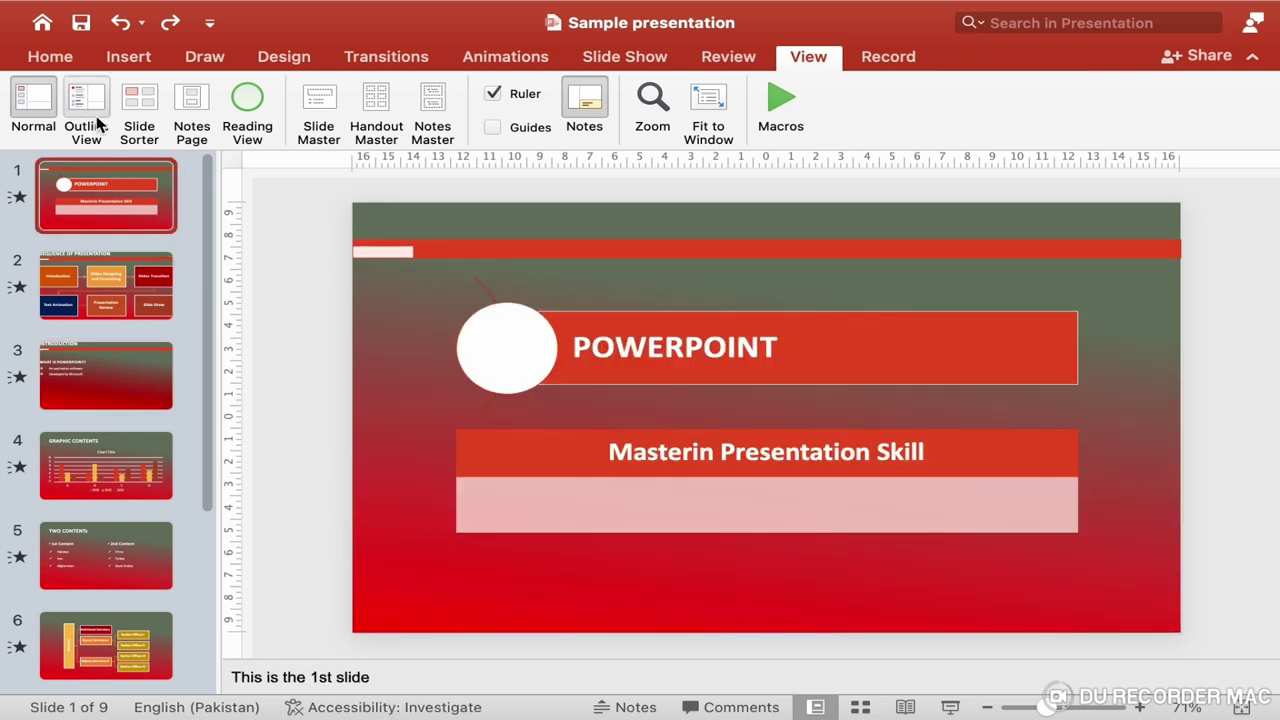
- Switch to Outline View, inspect slide 1's POWERPOINT title graphics, then show slide 2, Sequence of Presentation
left_click(97, 118)
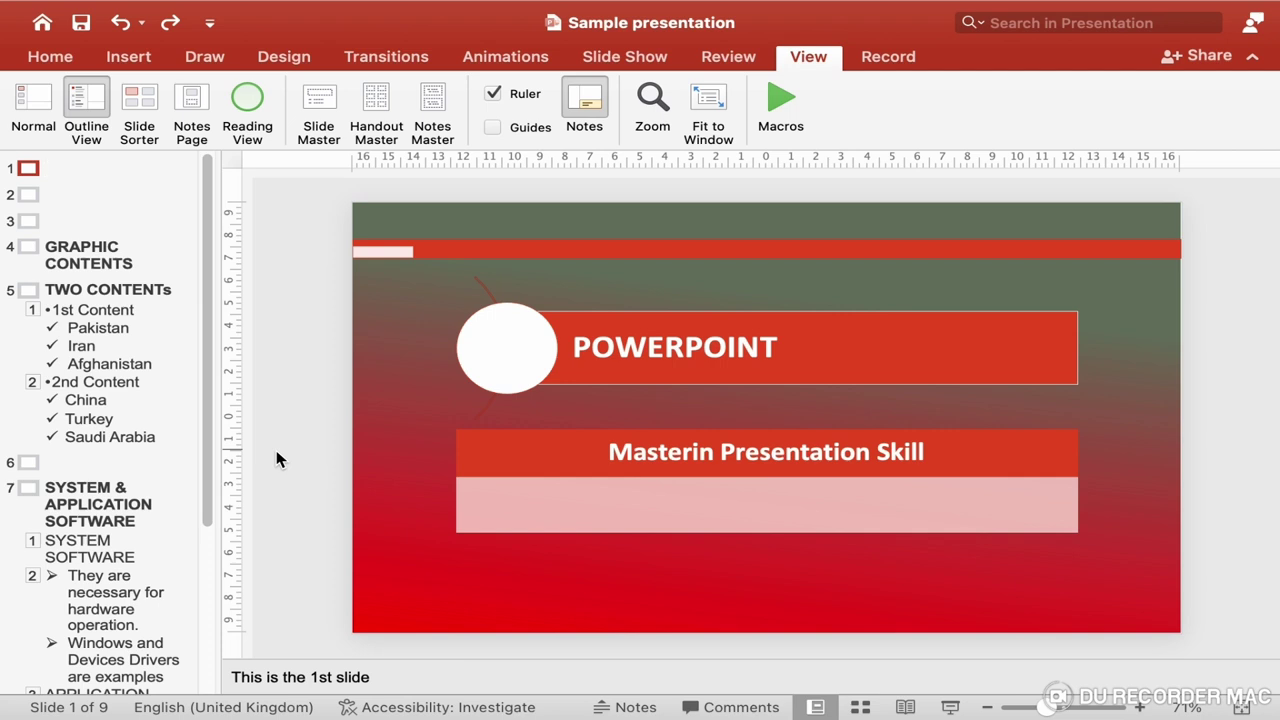
left_click(29, 172)
left_click(758, 388)
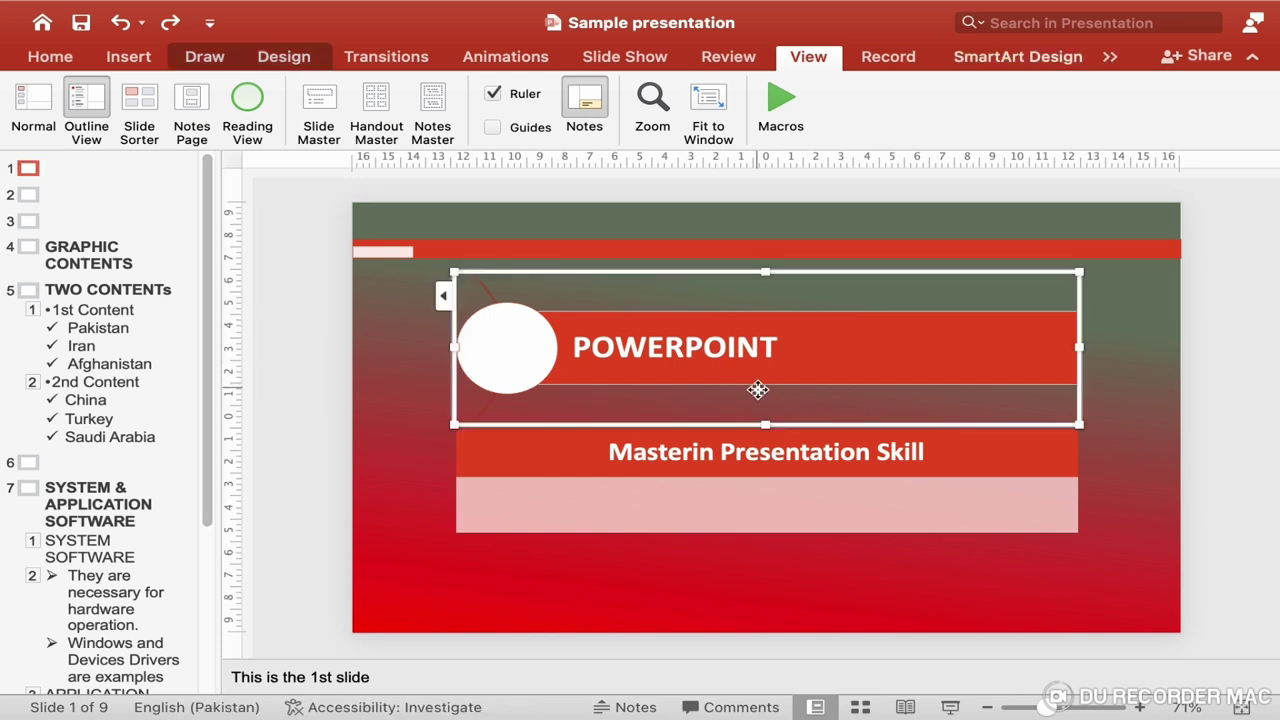
left_click(740, 485)
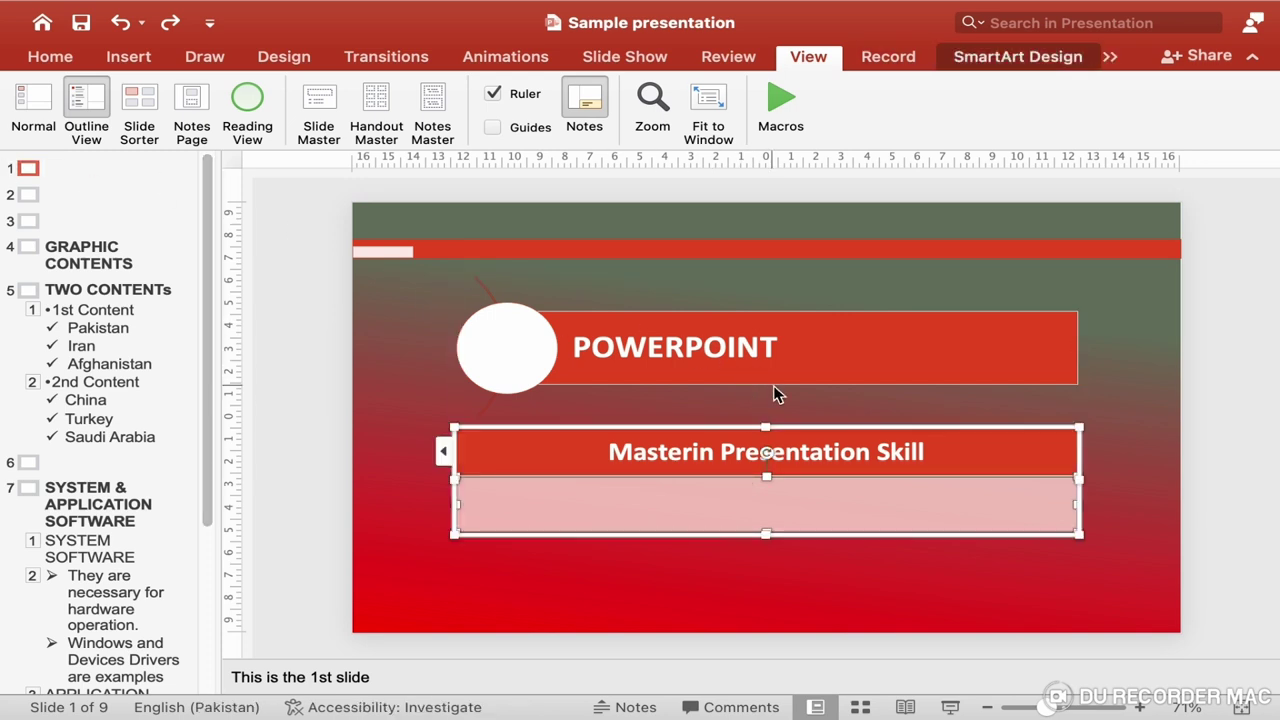
left_click(773, 387)
left_click(758, 452)
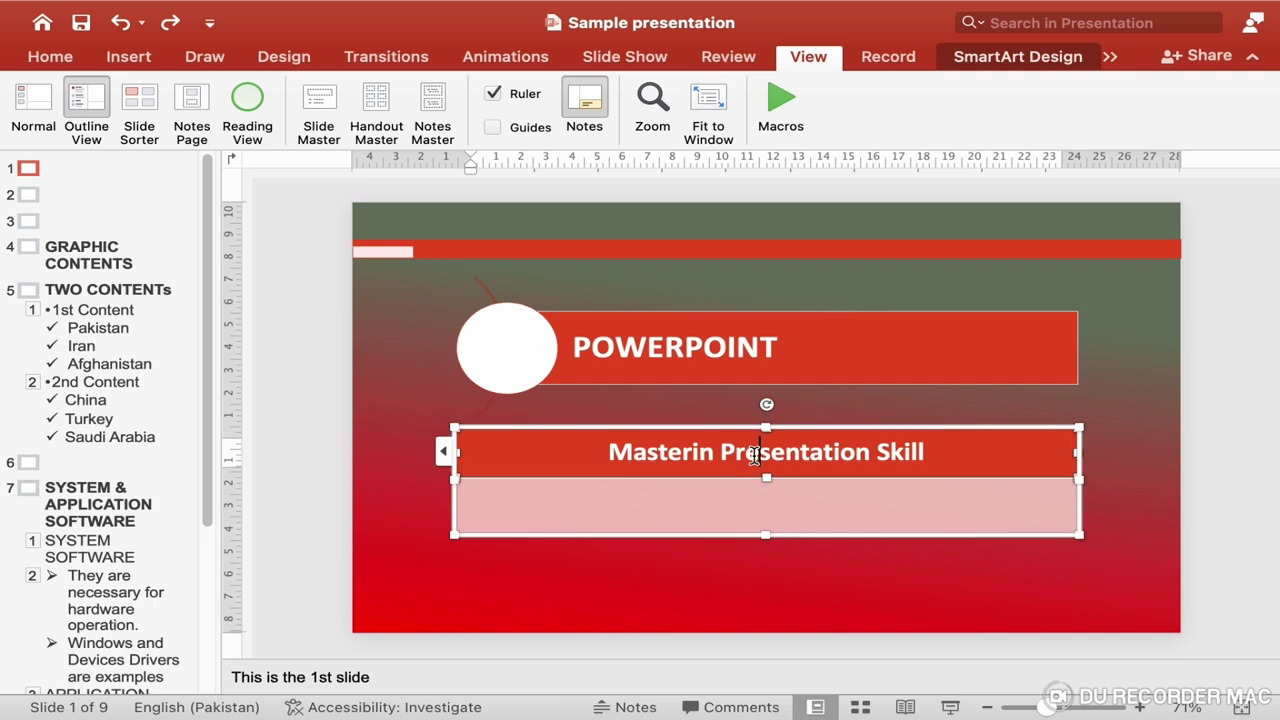
left_click(757, 387)
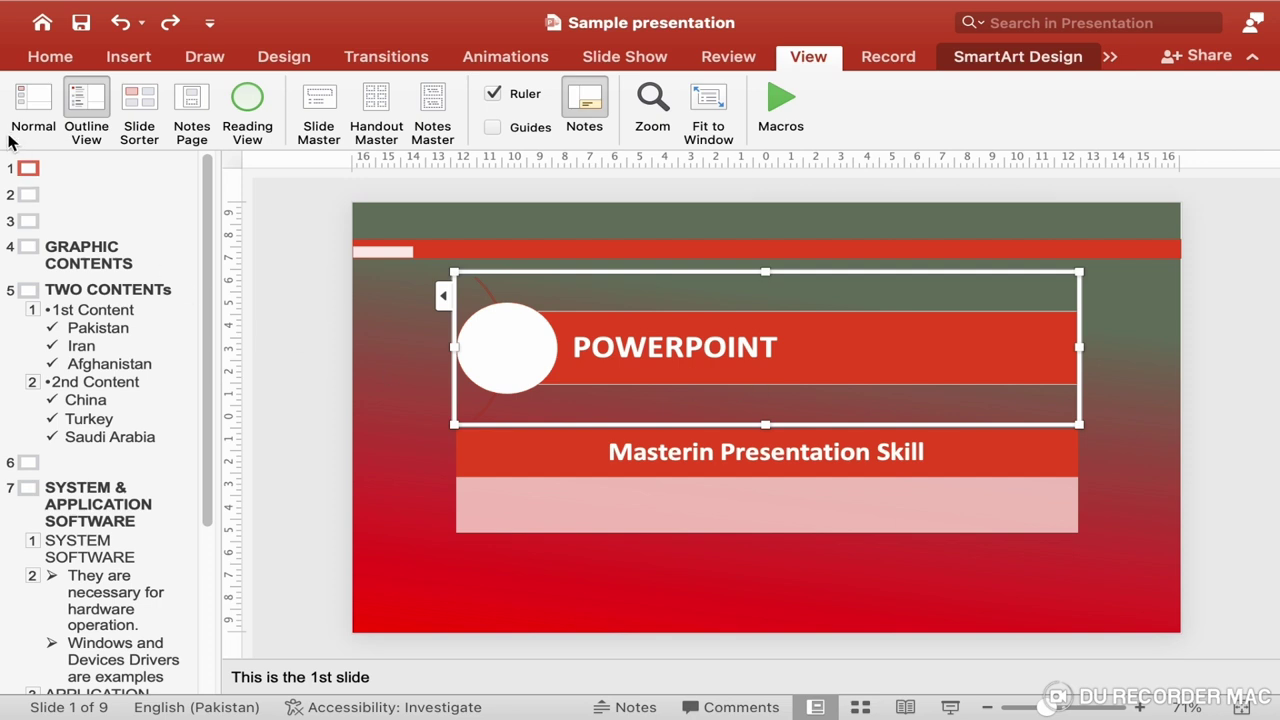
left_click(28, 194)
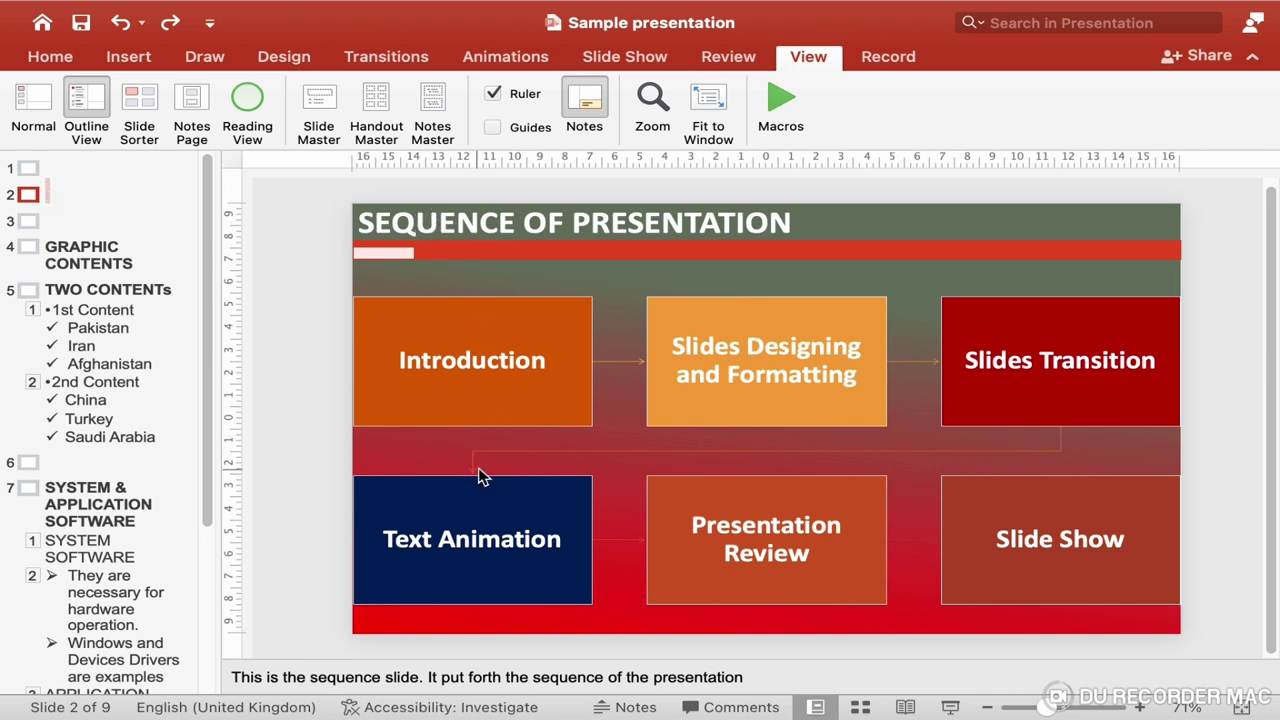
- Show slide 3 and select its INTRODUCTION title and WHAT IS POWERPOINT? text box
left_click(30, 222)
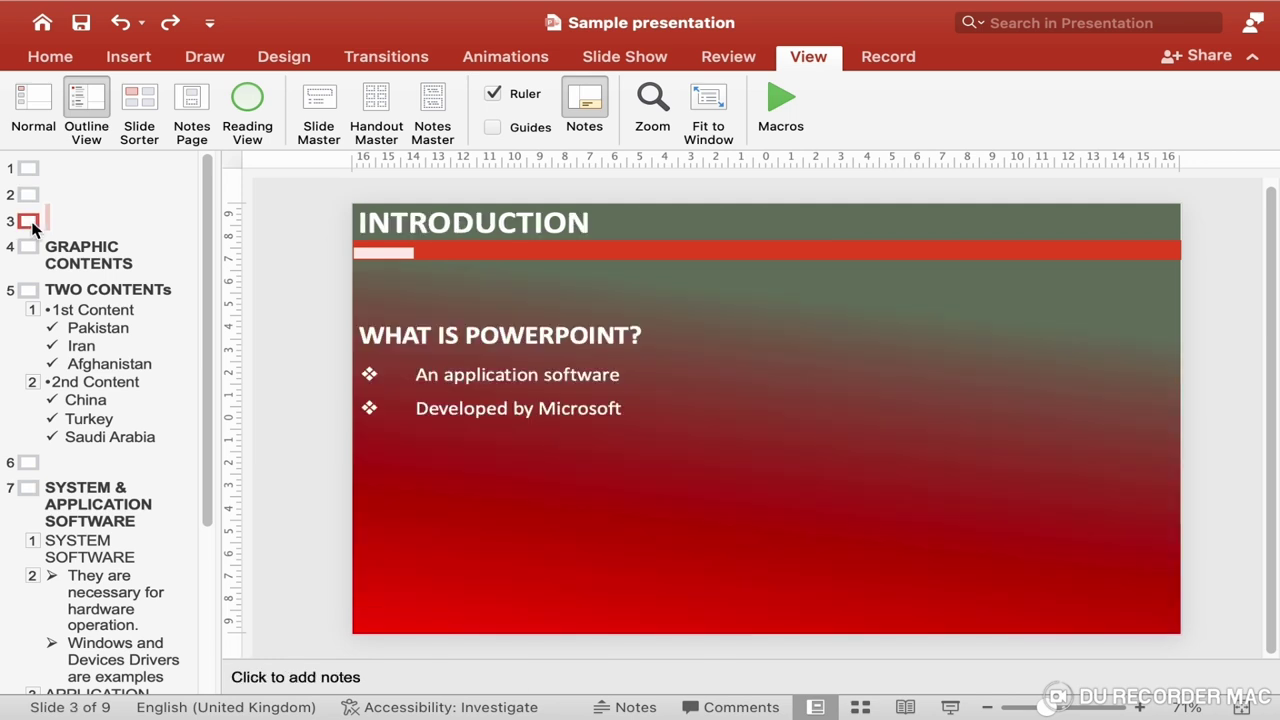
left_click(532, 226)
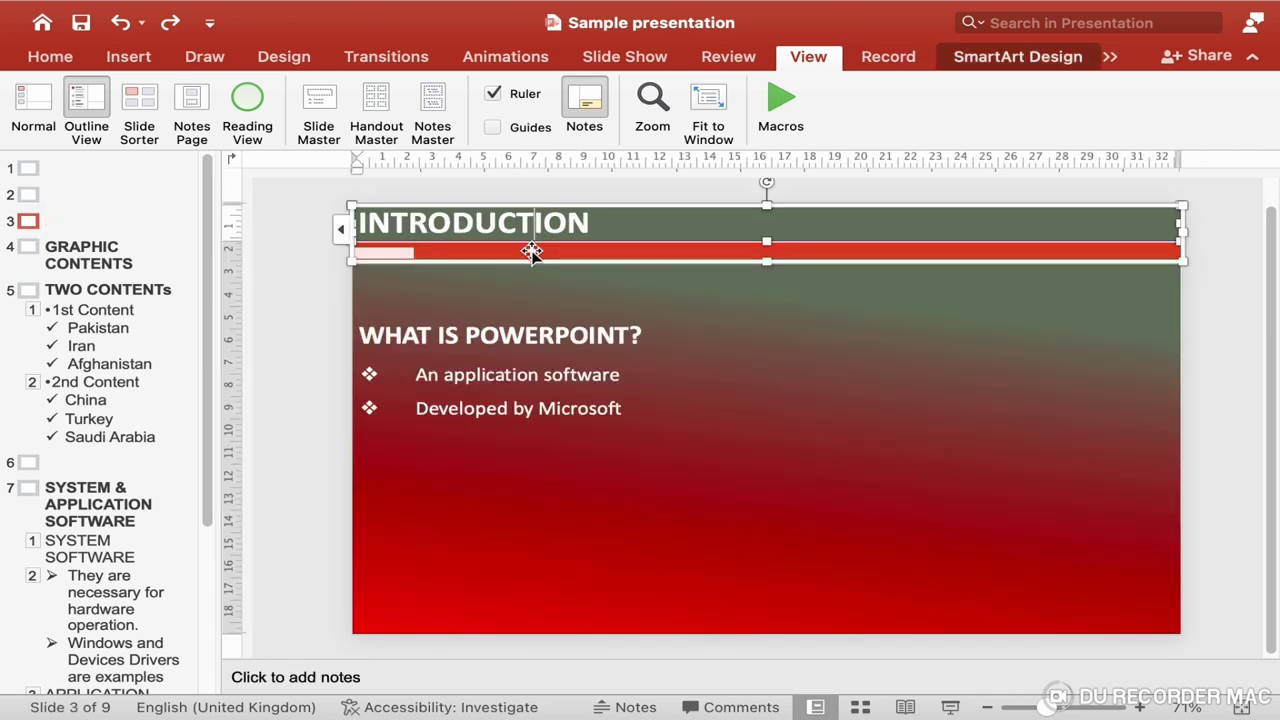
left_click(526, 337)
left_click(600, 305)
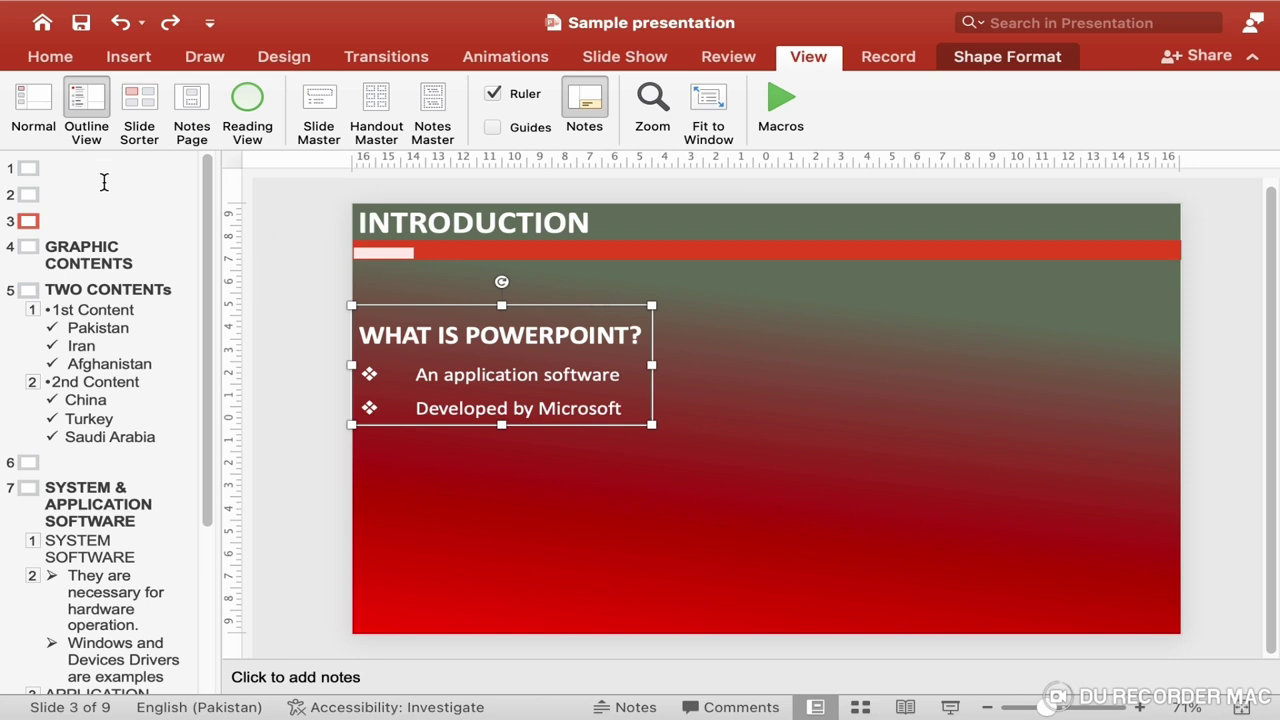
- Inspect slide 4's GRAPHIC CONTENTS title and chart, then show slide 5, TWO CONTENTs
left_click(30, 250)
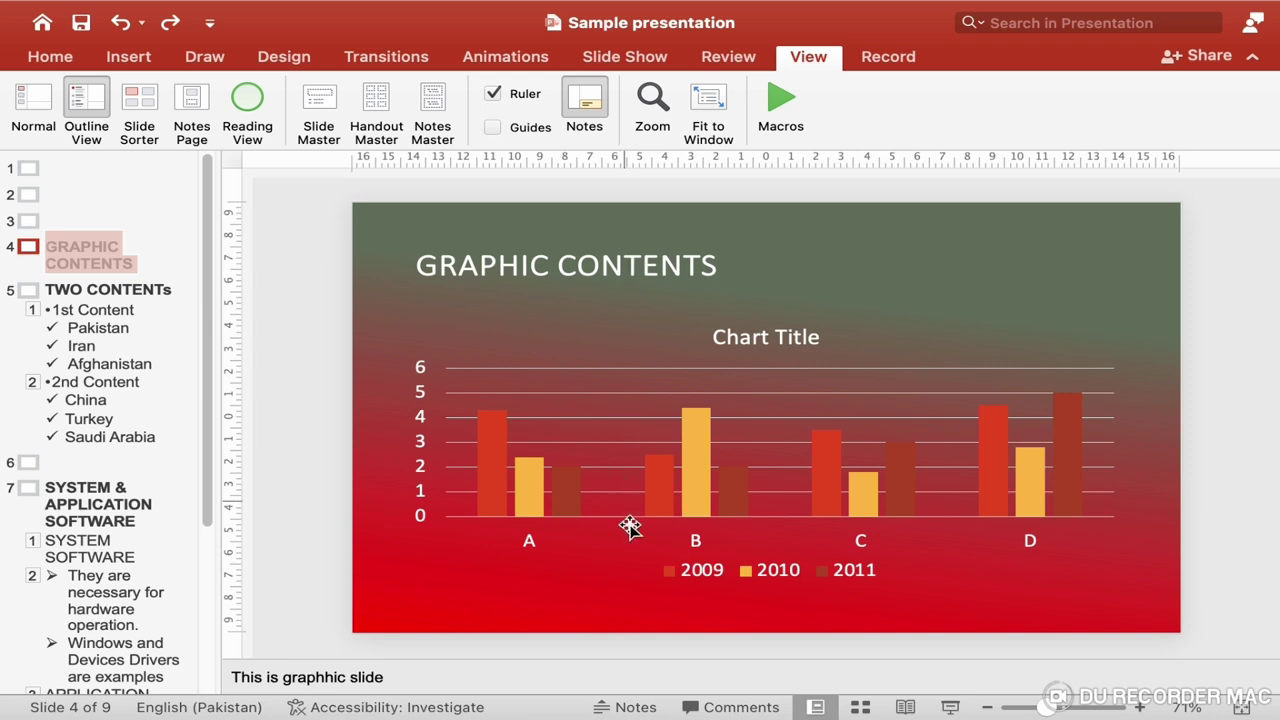
left_click(621, 256)
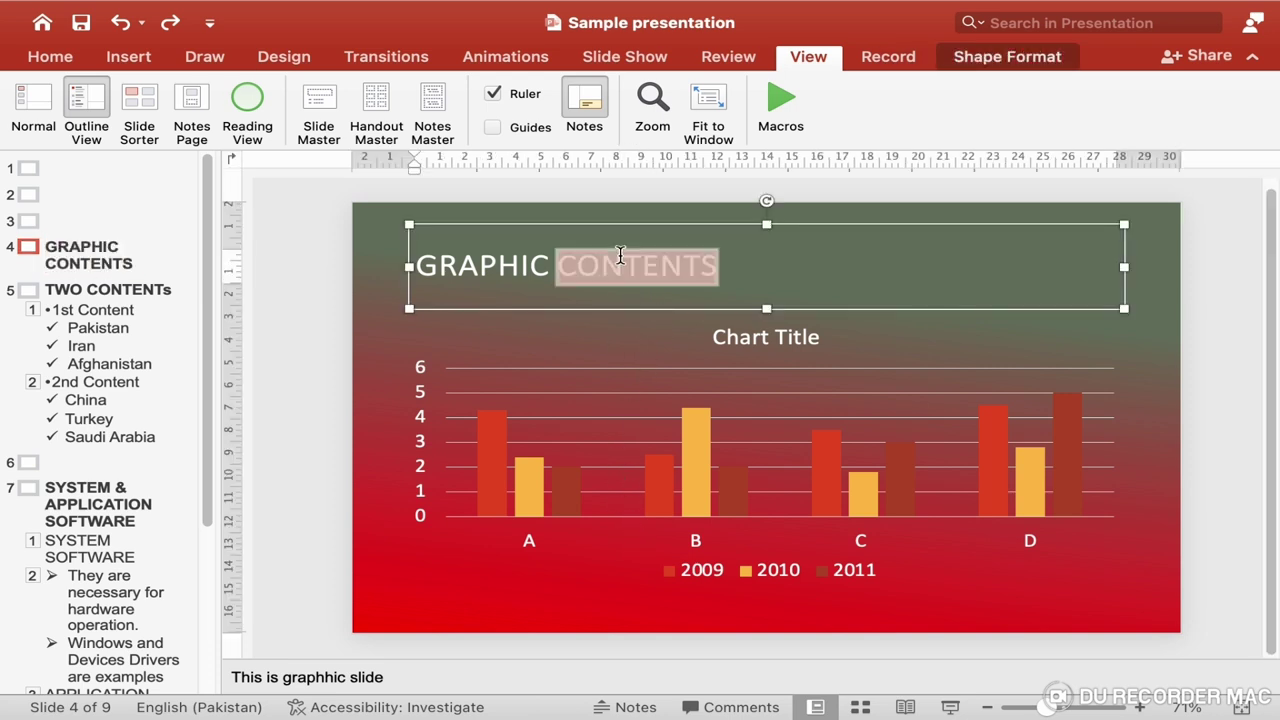
triple_click(621, 256)
left_click(640, 522)
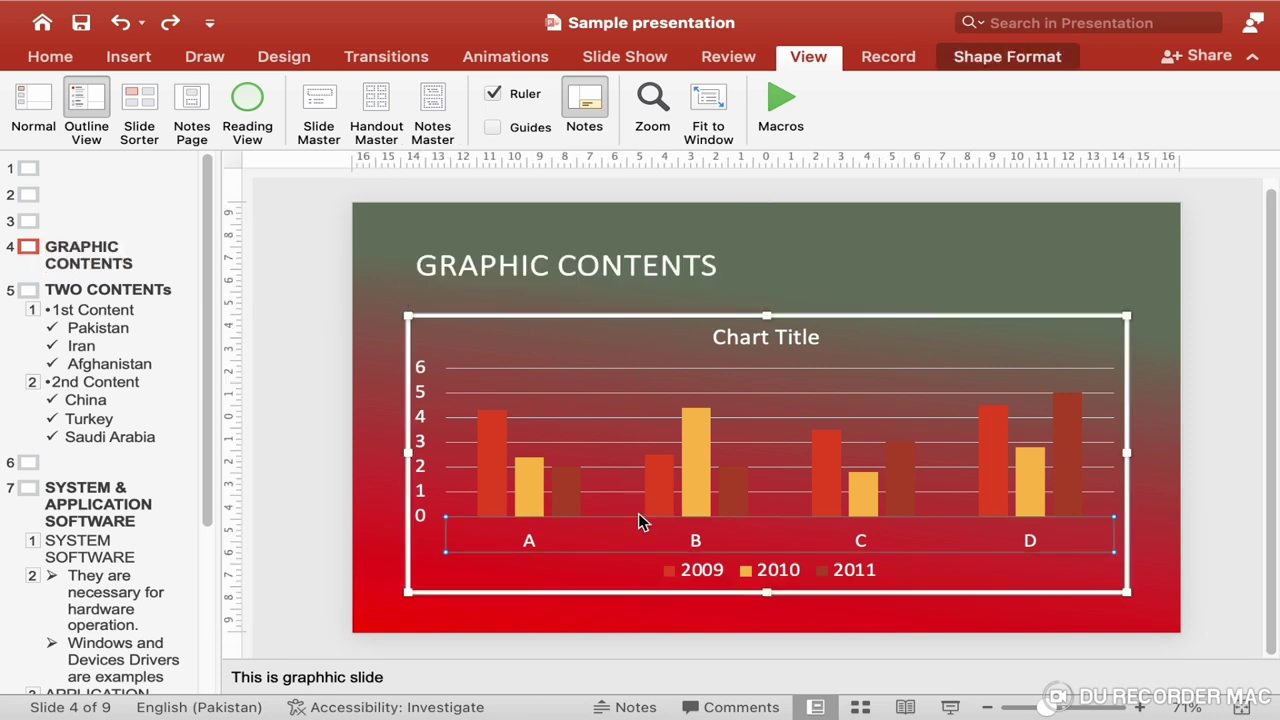
left_click(652, 598)
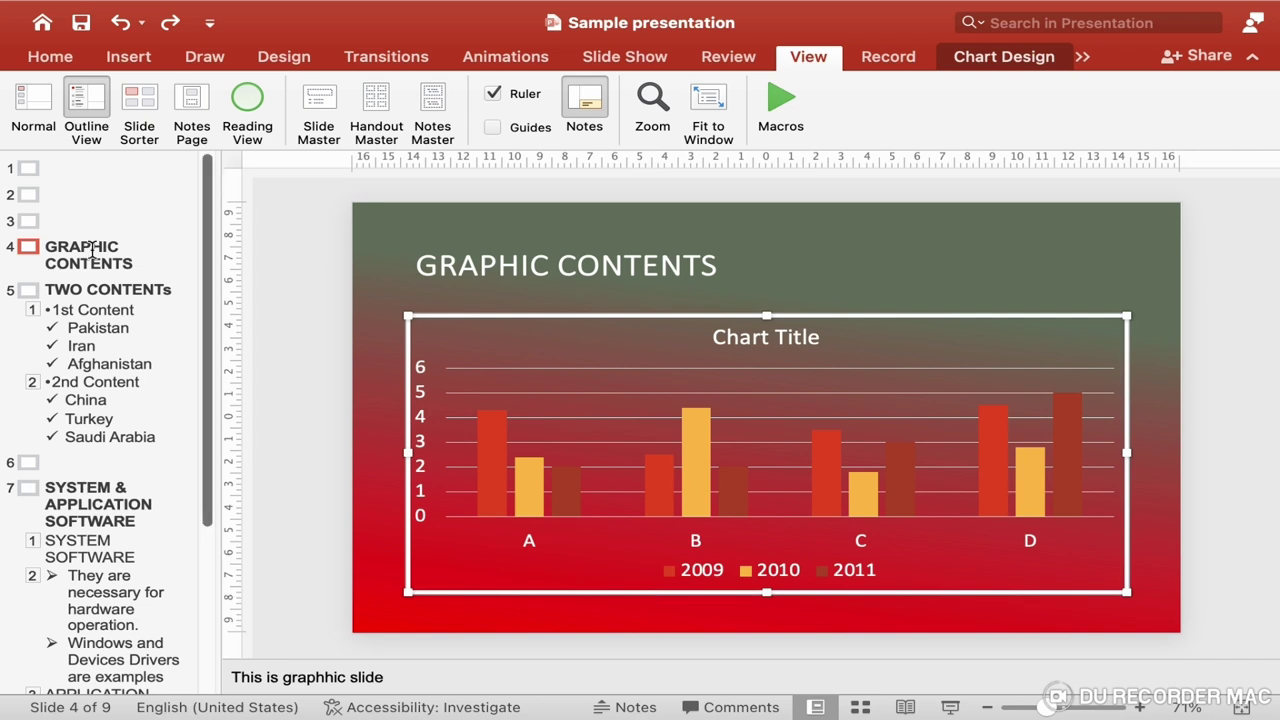
left_click_drag(43, 247, 129, 263)
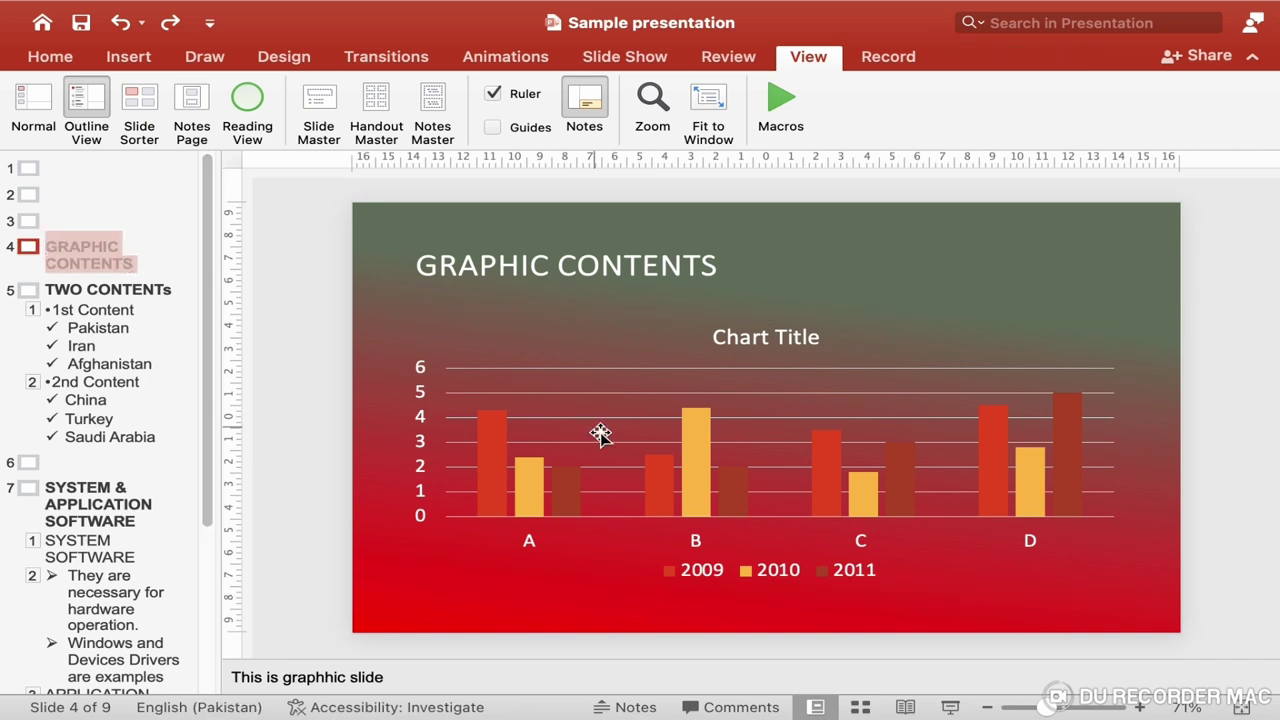
left_click(30, 291)
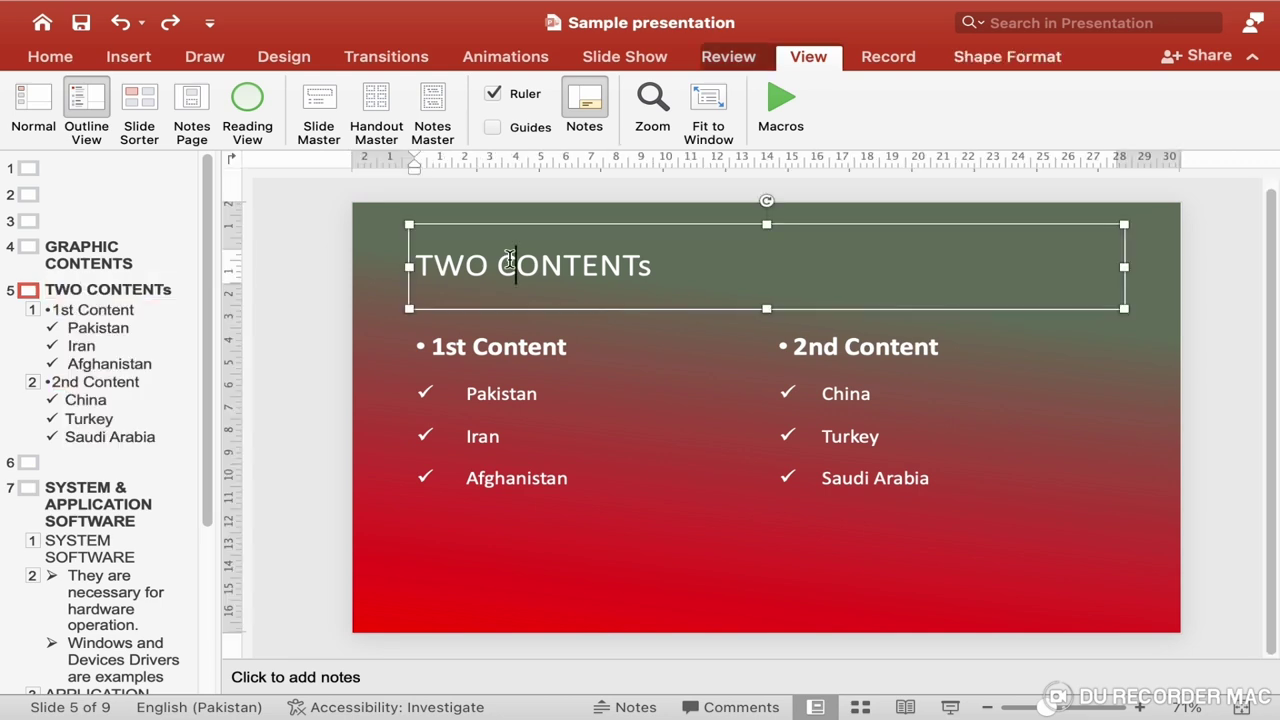
- Select the TWO CONTENTs title and the 1st Content country list on slide 5
double_click(509, 262)
left_click(509, 260)
triple_click(509, 260)
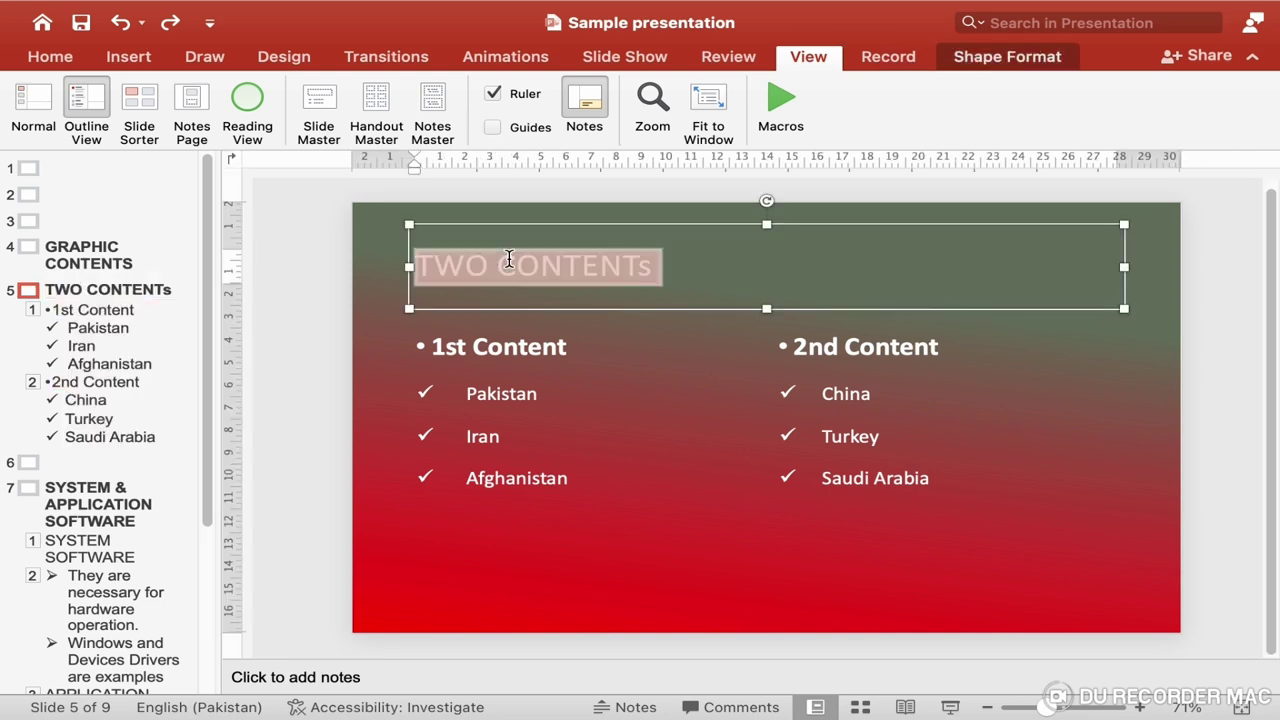
left_click(519, 398)
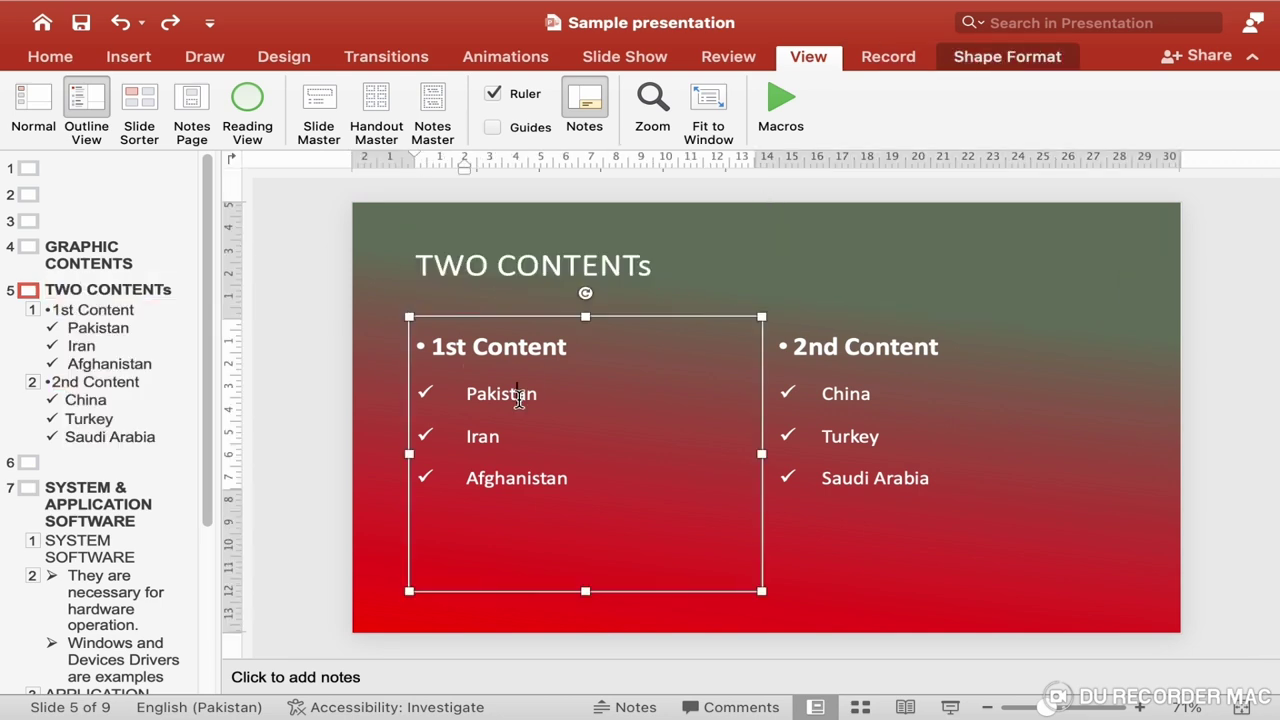
double_click(519, 396)
left_click(880, 434)
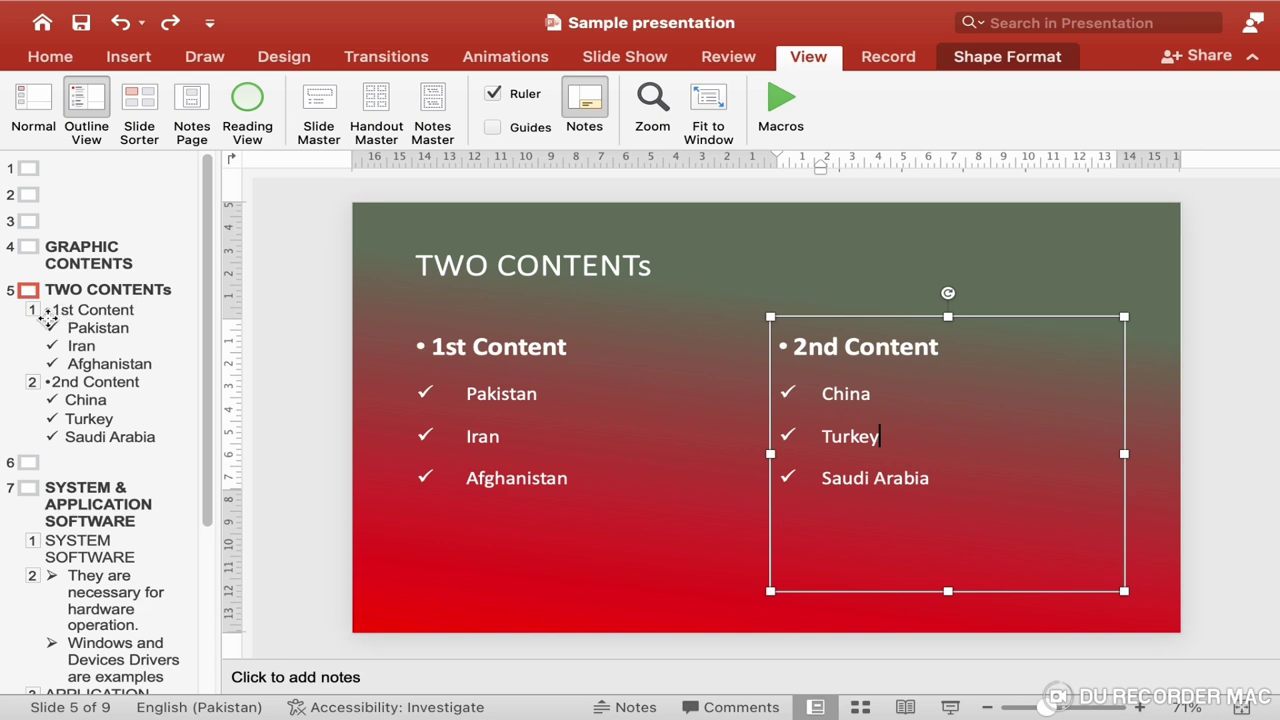
left_click(96, 345)
left_click_drag(46, 289, 170, 288)
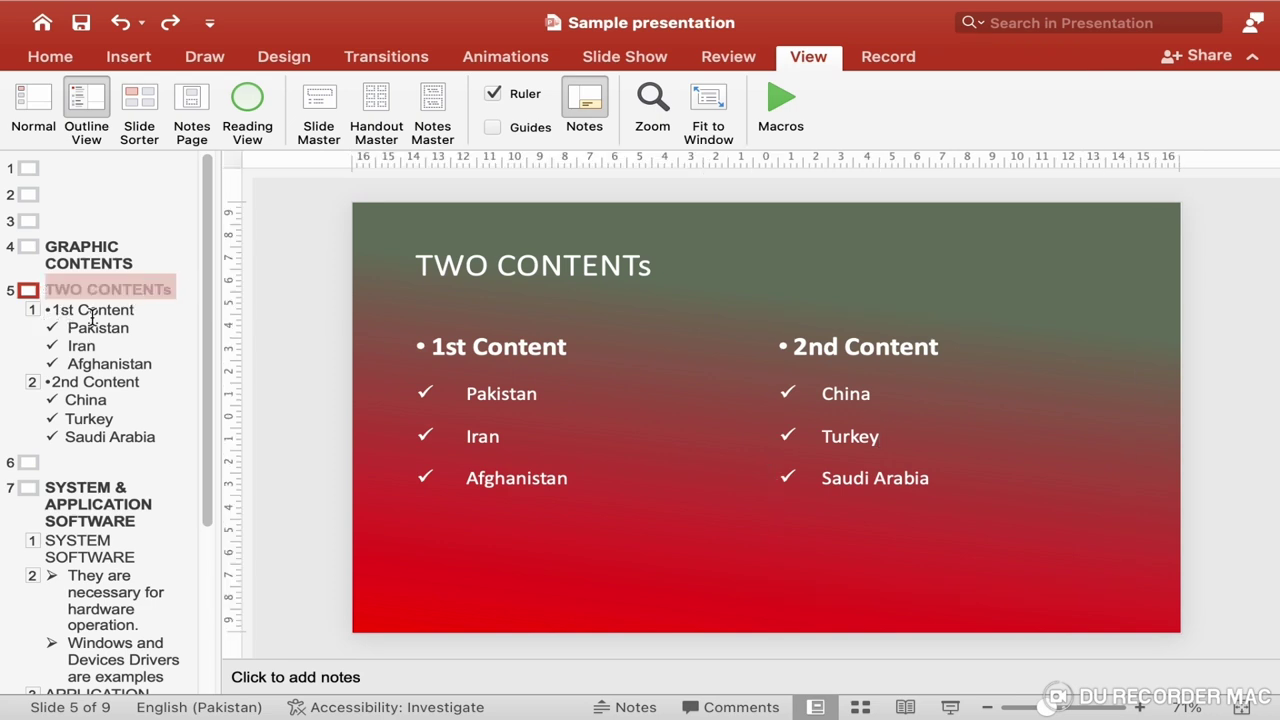
left_click_drag(53, 310, 173, 311)
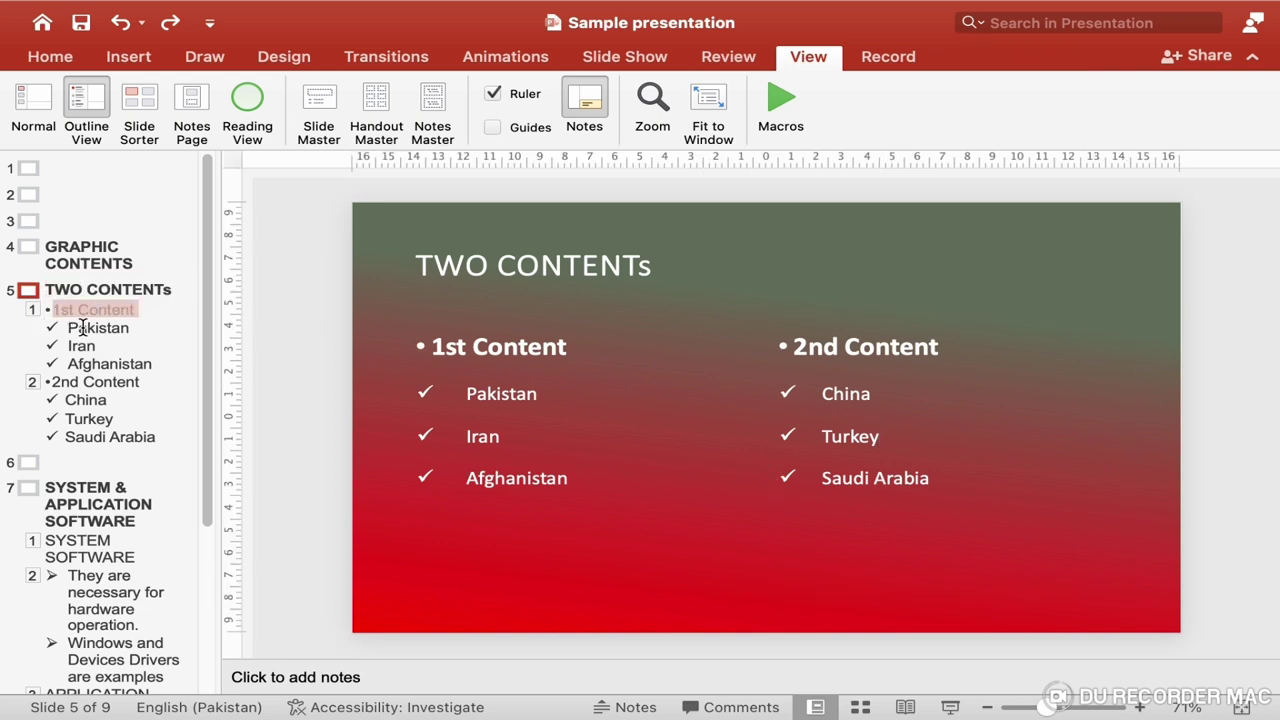
left_click_drag(68, 328, 169, 366)
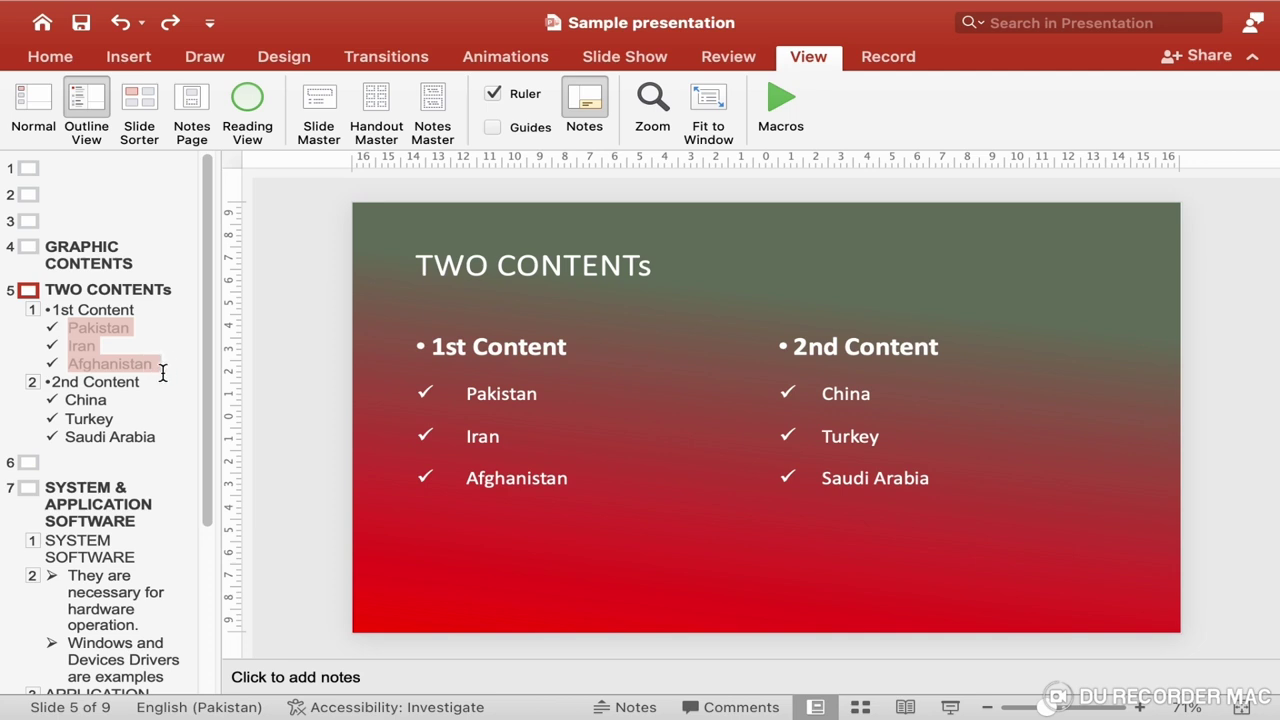
left_click(109, 437)
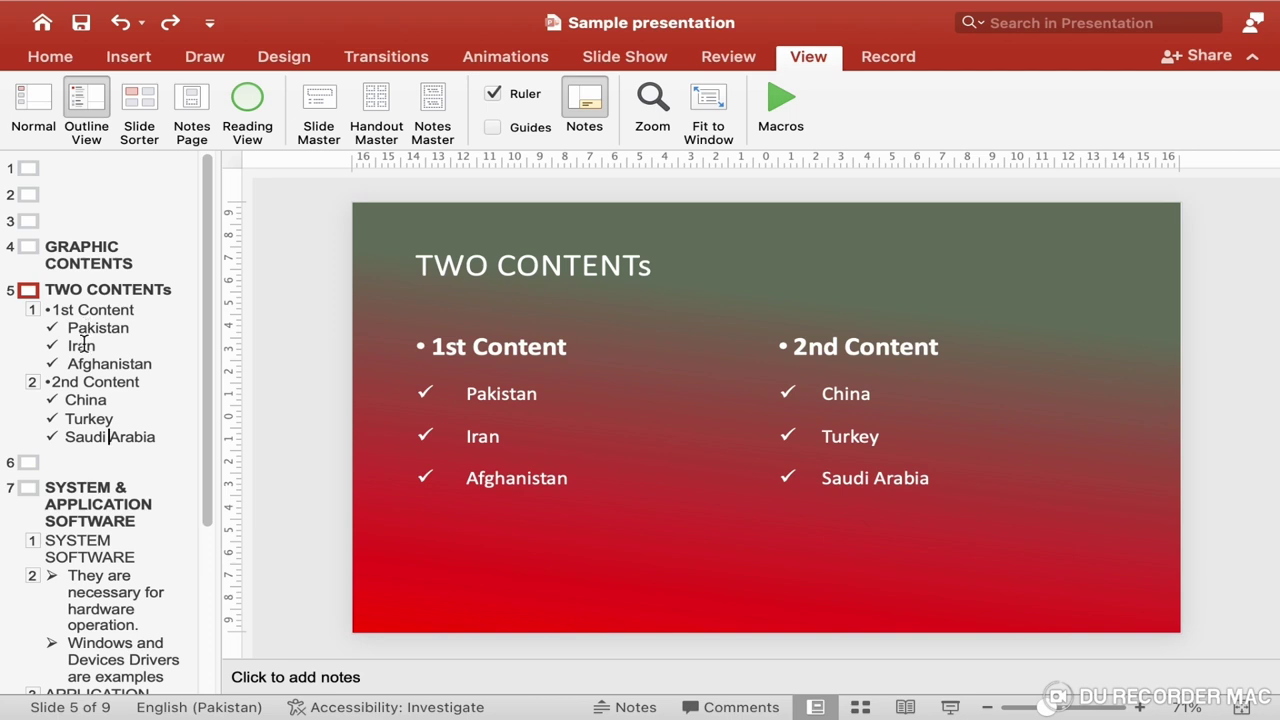
- Replace Iran with Bangladesh in the 1st Content list, then show org-chart slide 6
double_click(79, 346)
type("Bangl")
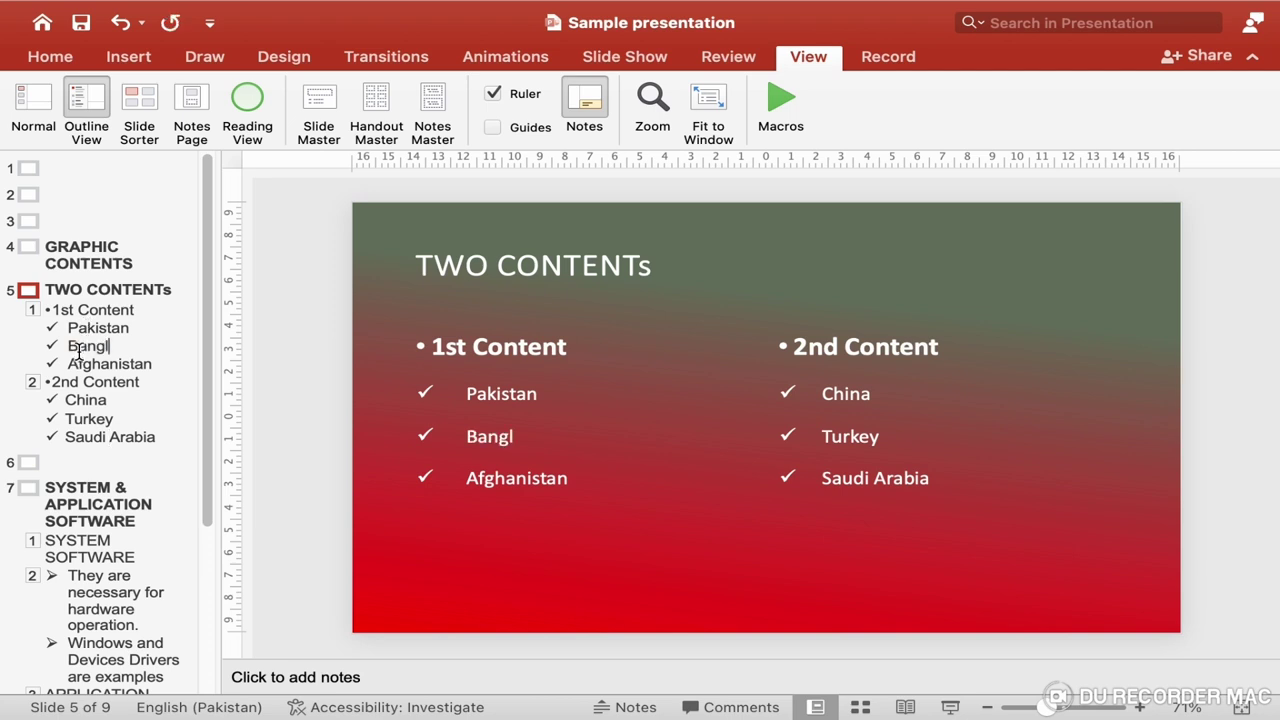
type("adesh")
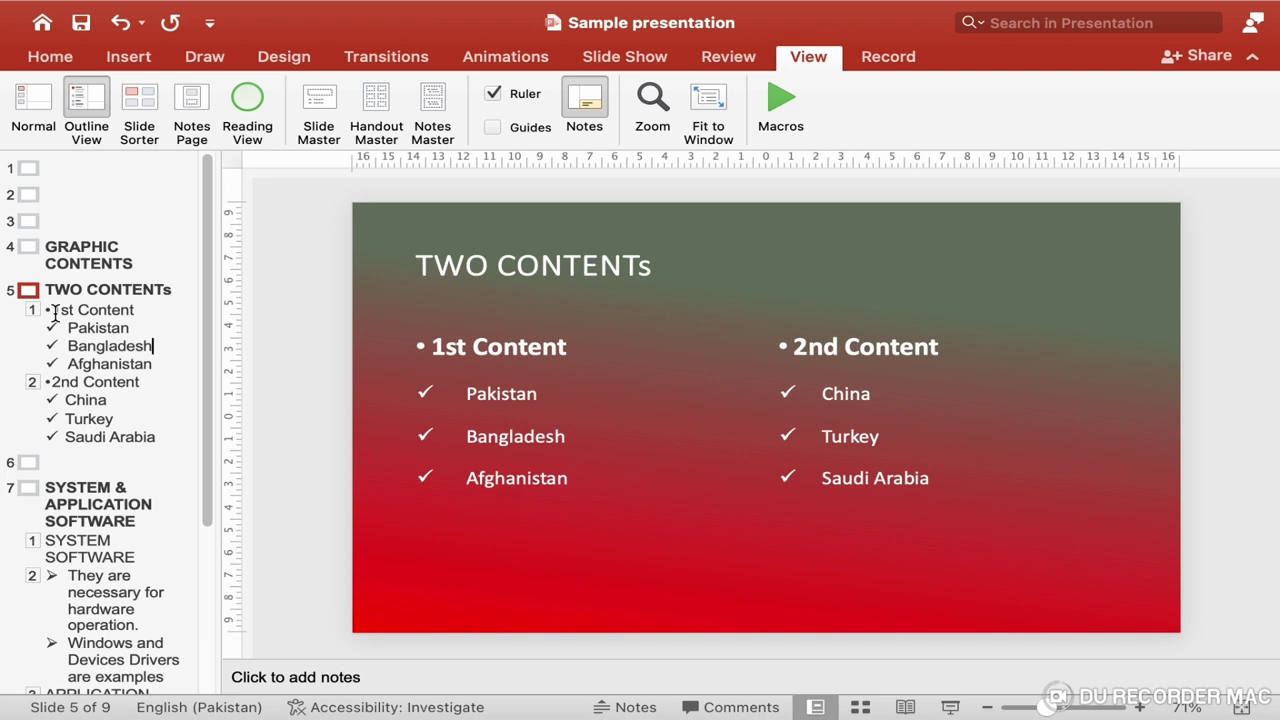
left_click(36, 465)
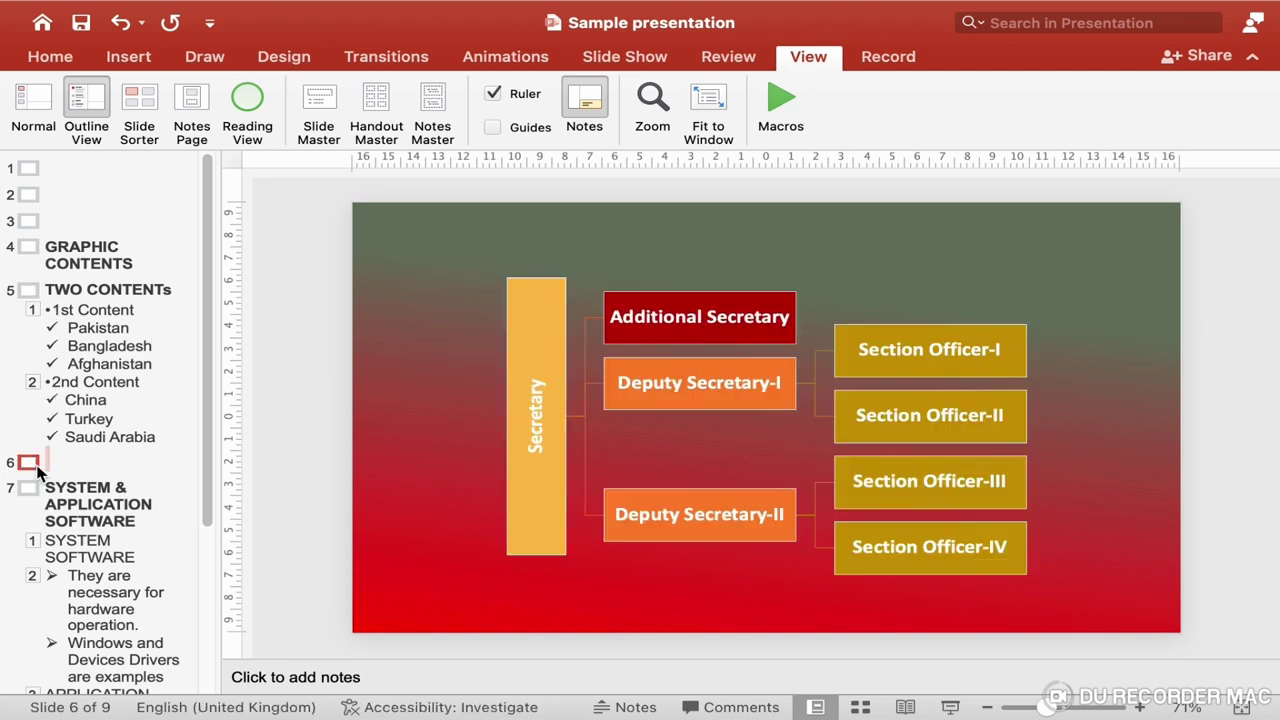
left_click(695, 437)
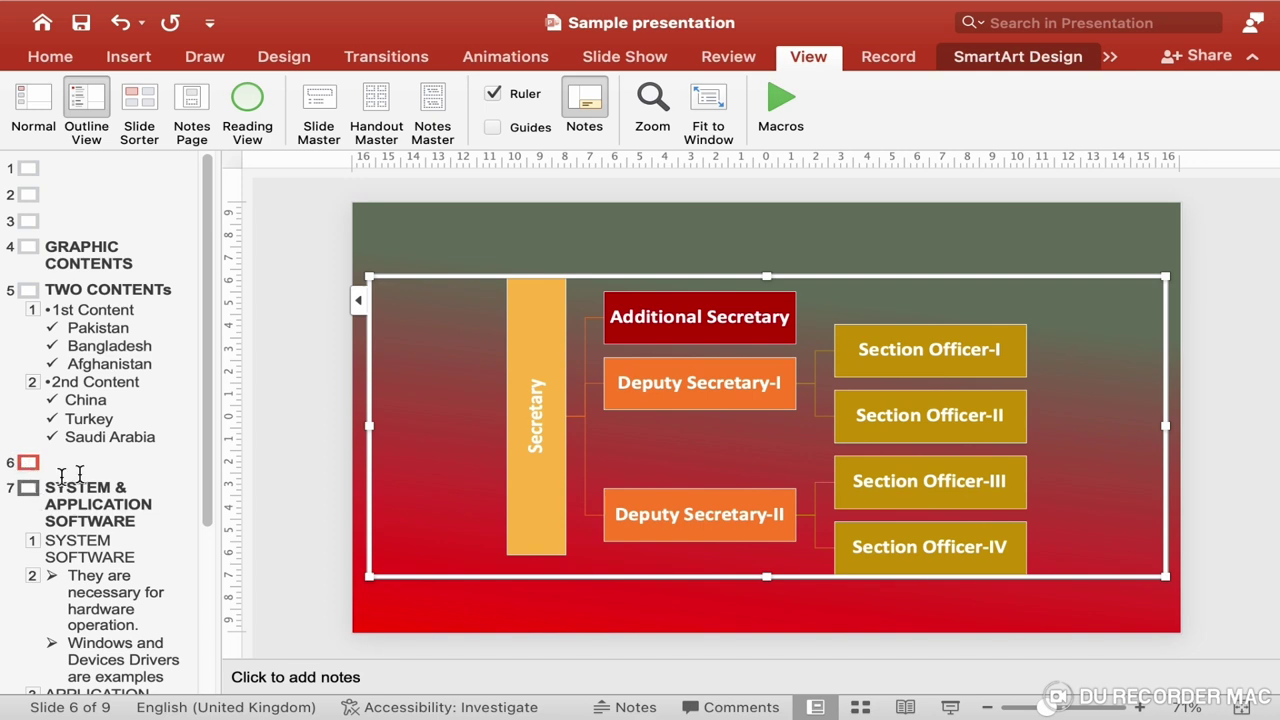
left_click(102, 549)
scroll(102, 549, "down", 5)
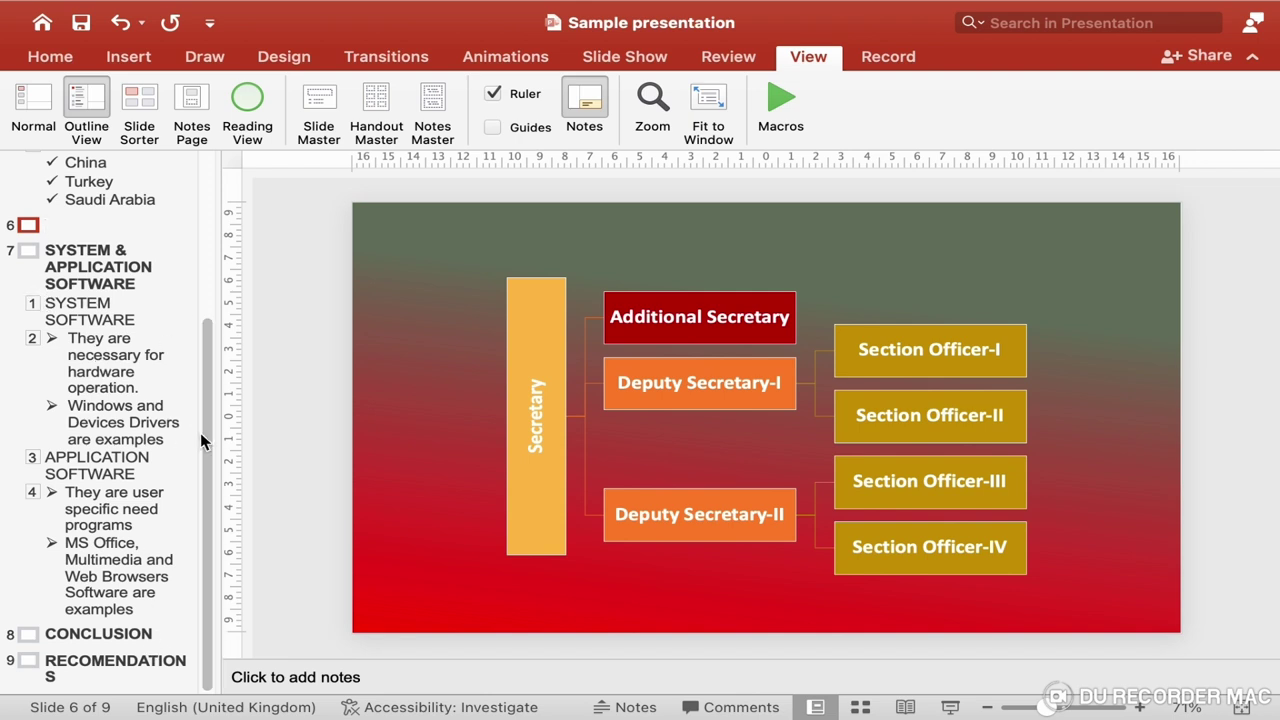
left_click_drag(206, 353, 201, 188)
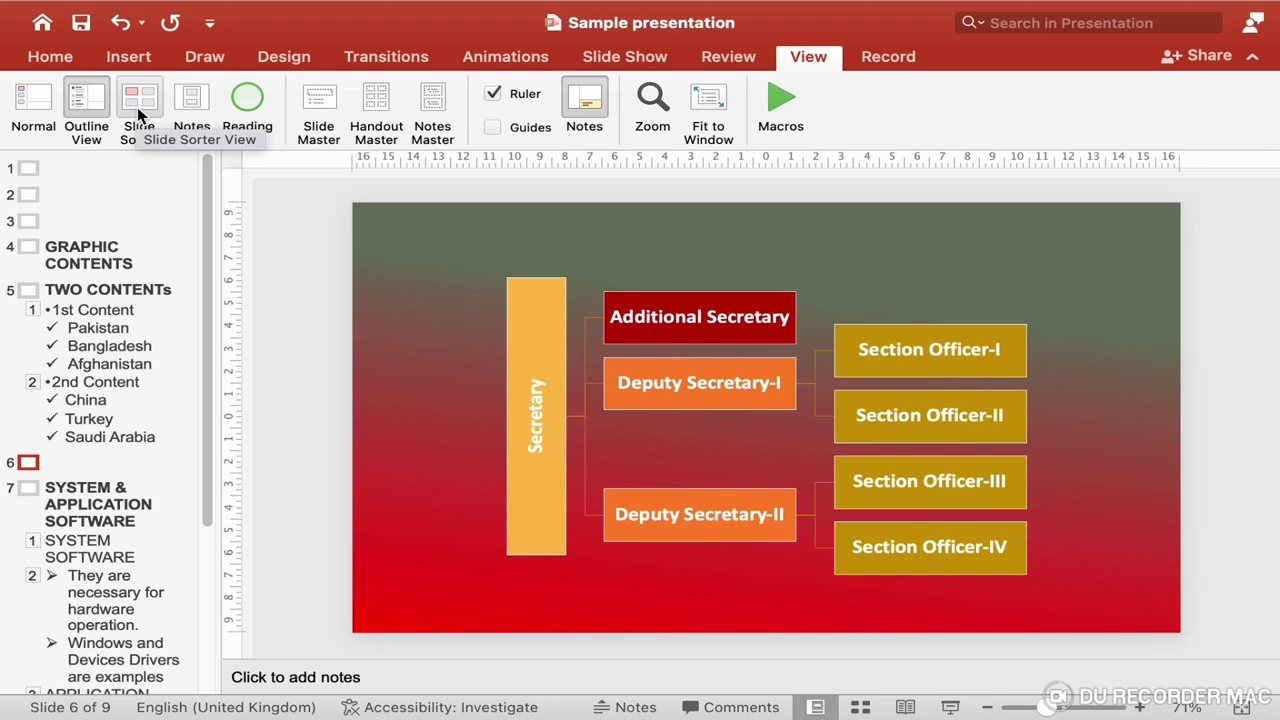
left_click(140, 116)
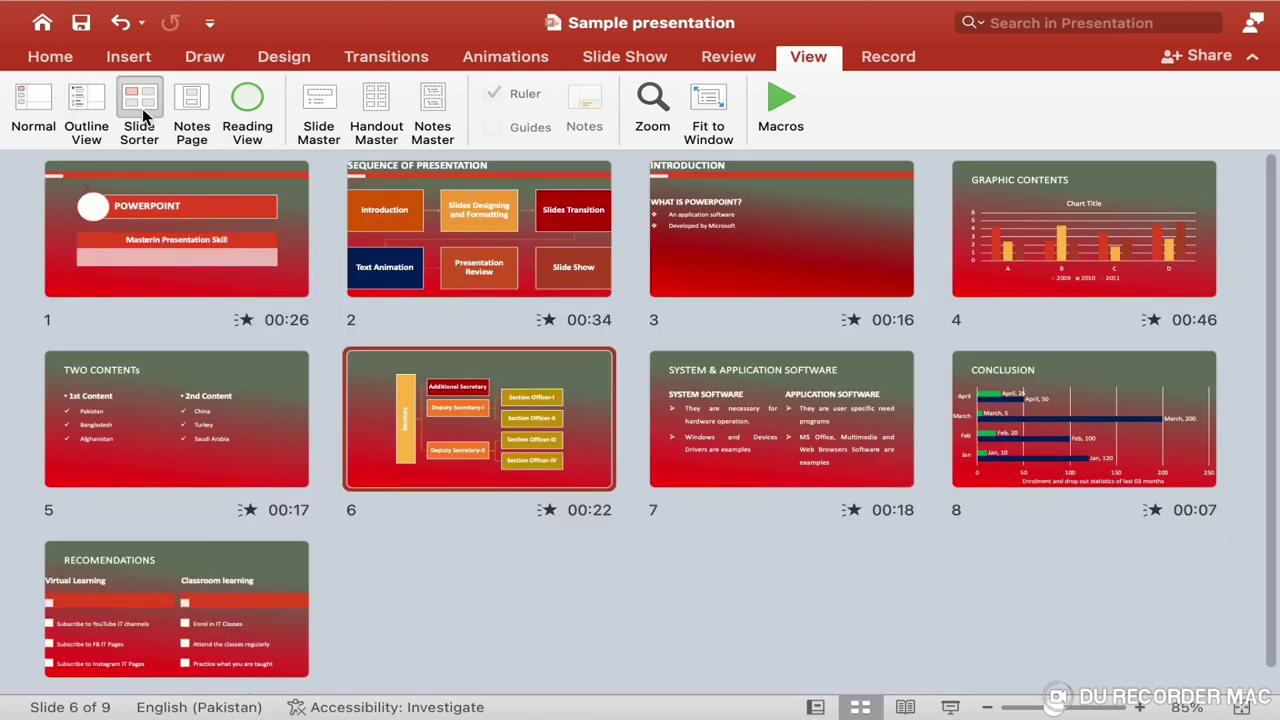
- Select slides 1 and 2 in the Slide Sorter grid to check their timings
left_click(270, 268)
left_click(510, 253)
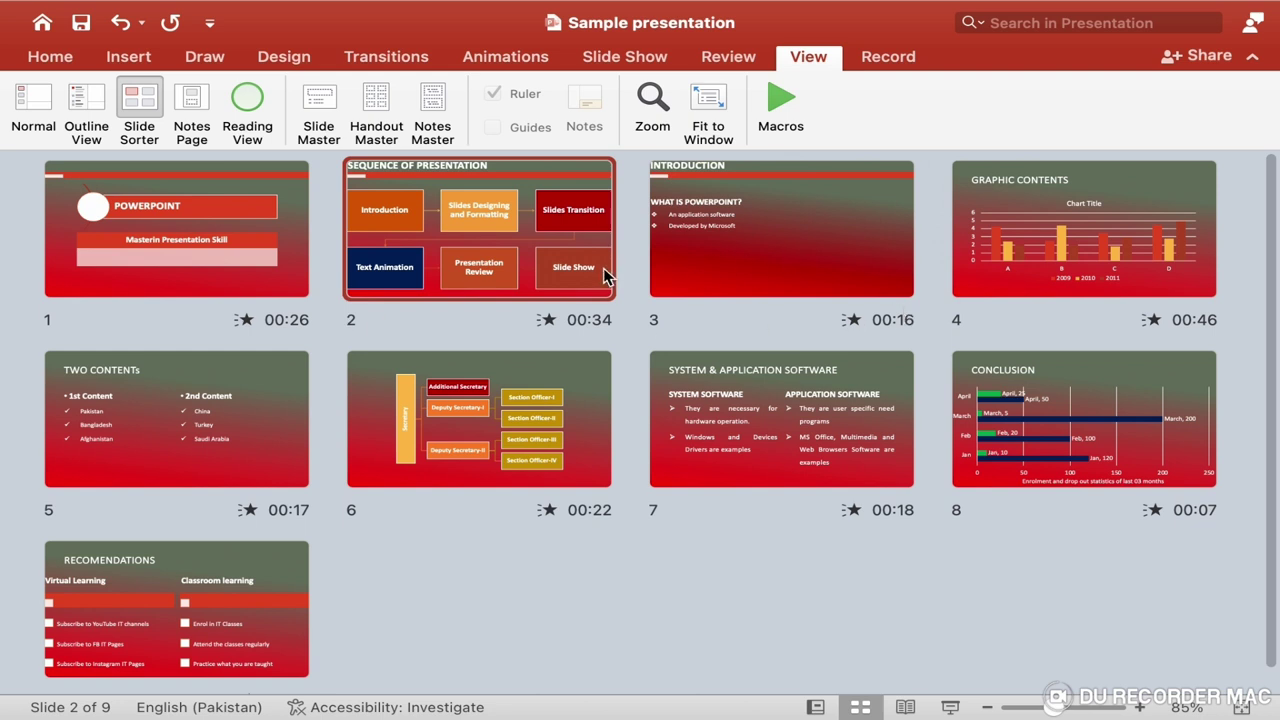
left_click(248, 230)
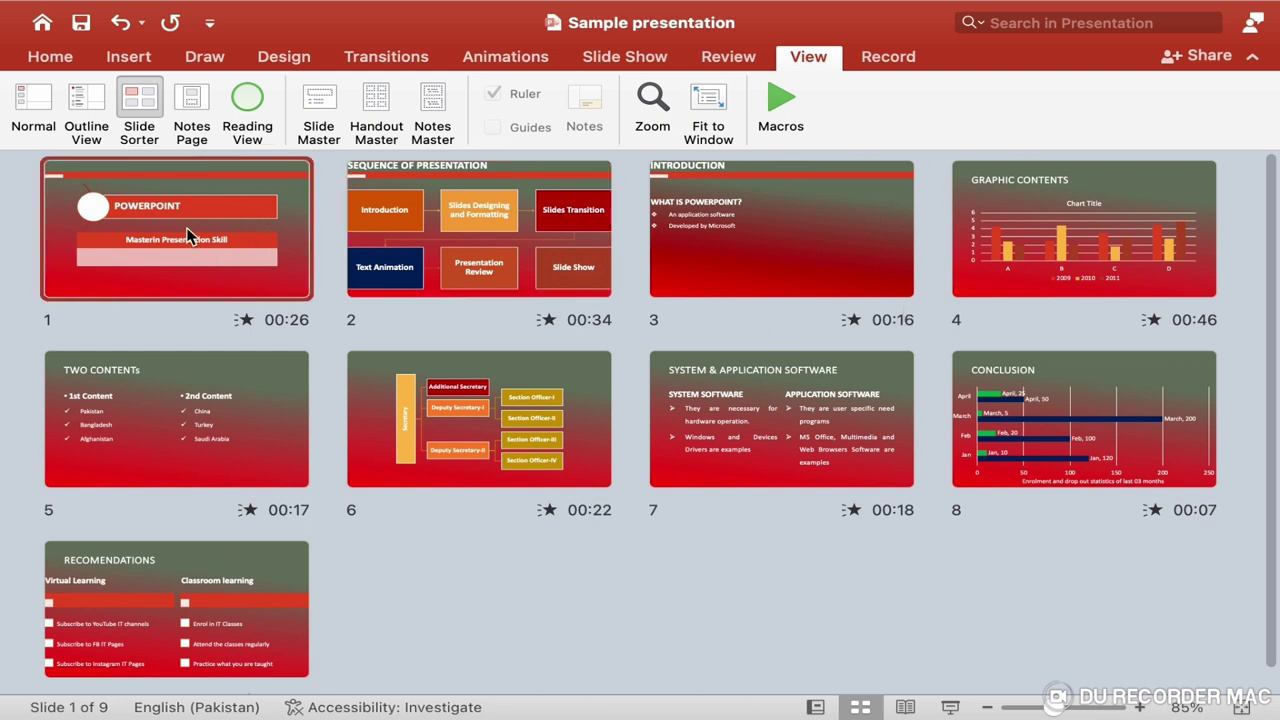
left_click(398, 60)
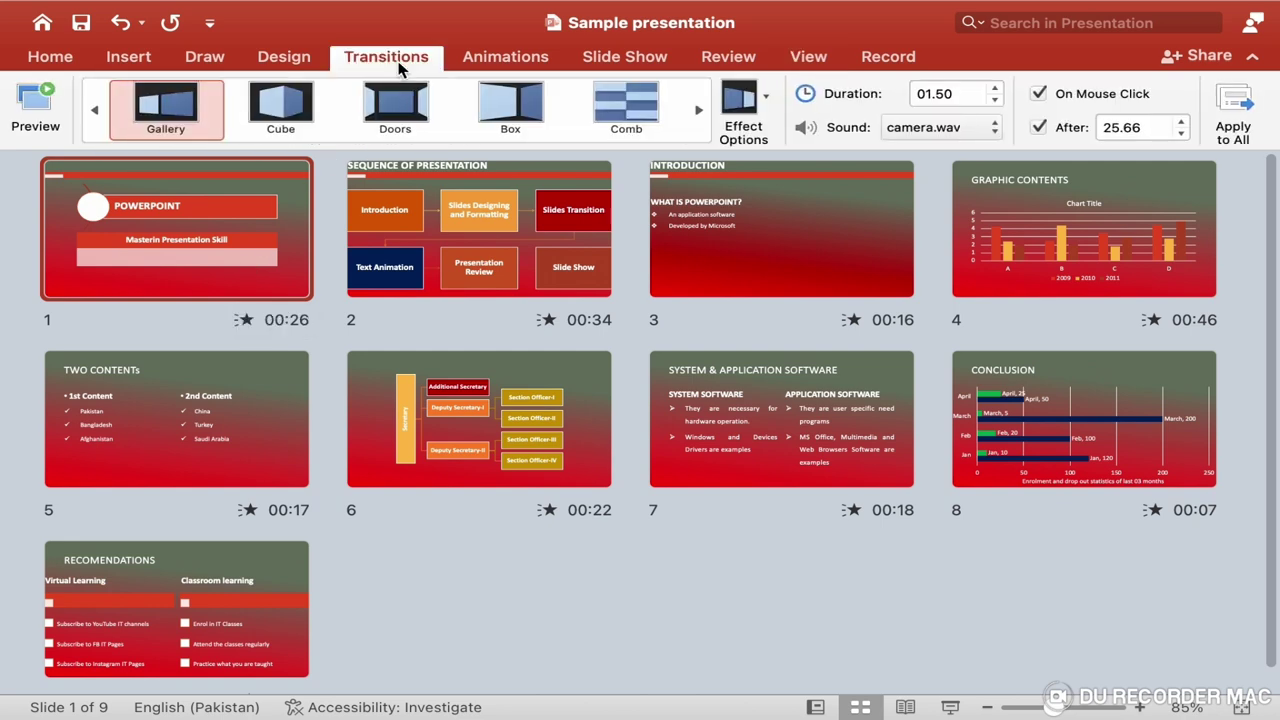
left_click(396, 147)
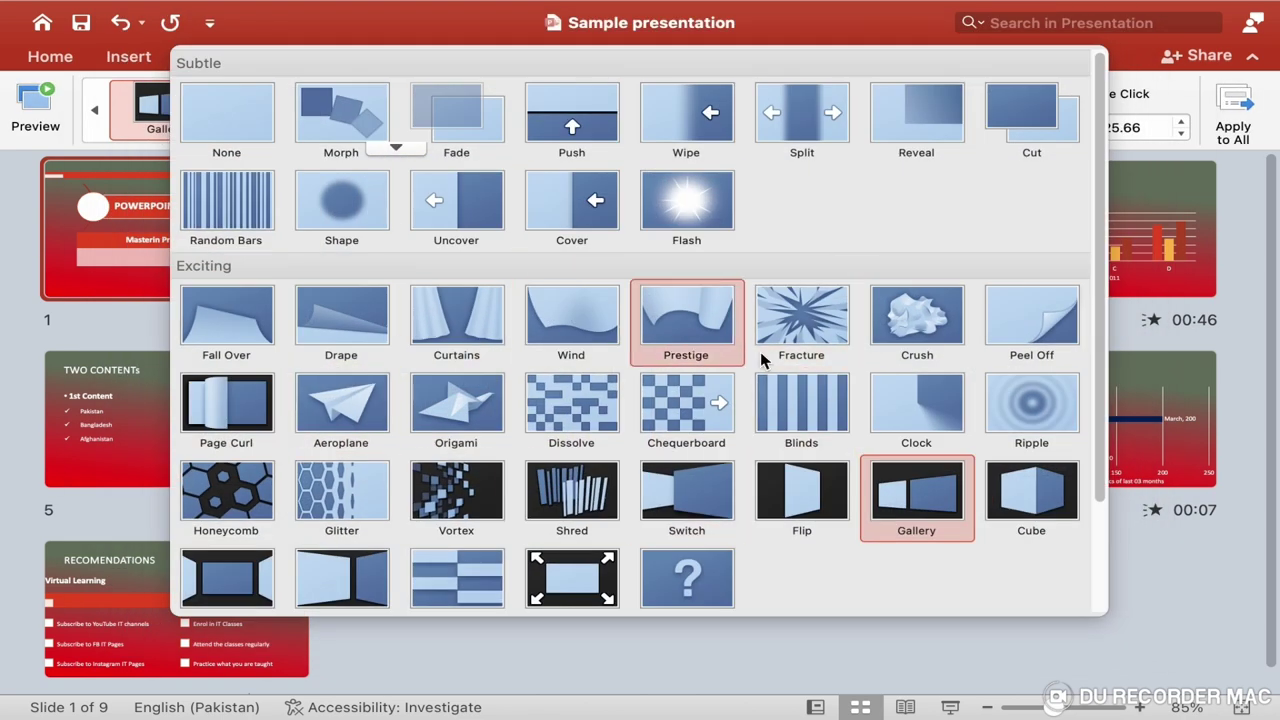
left_click(1030, 642)
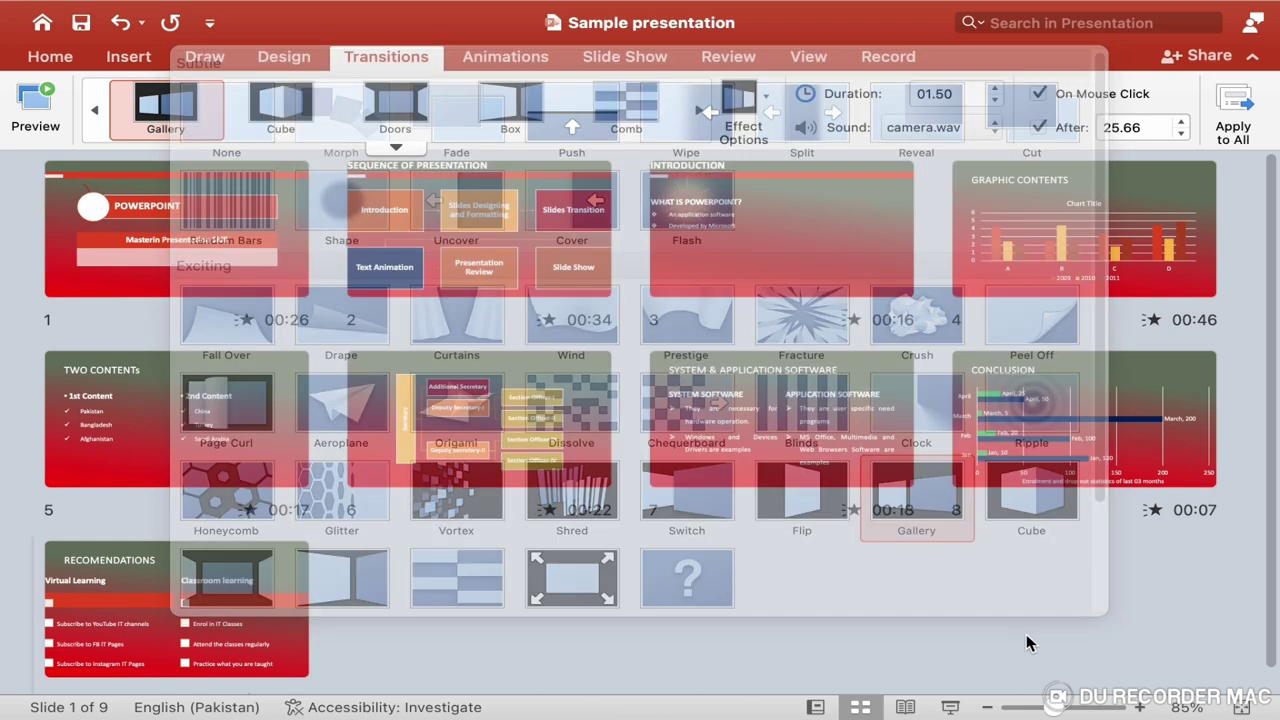
left_click(548, 272)
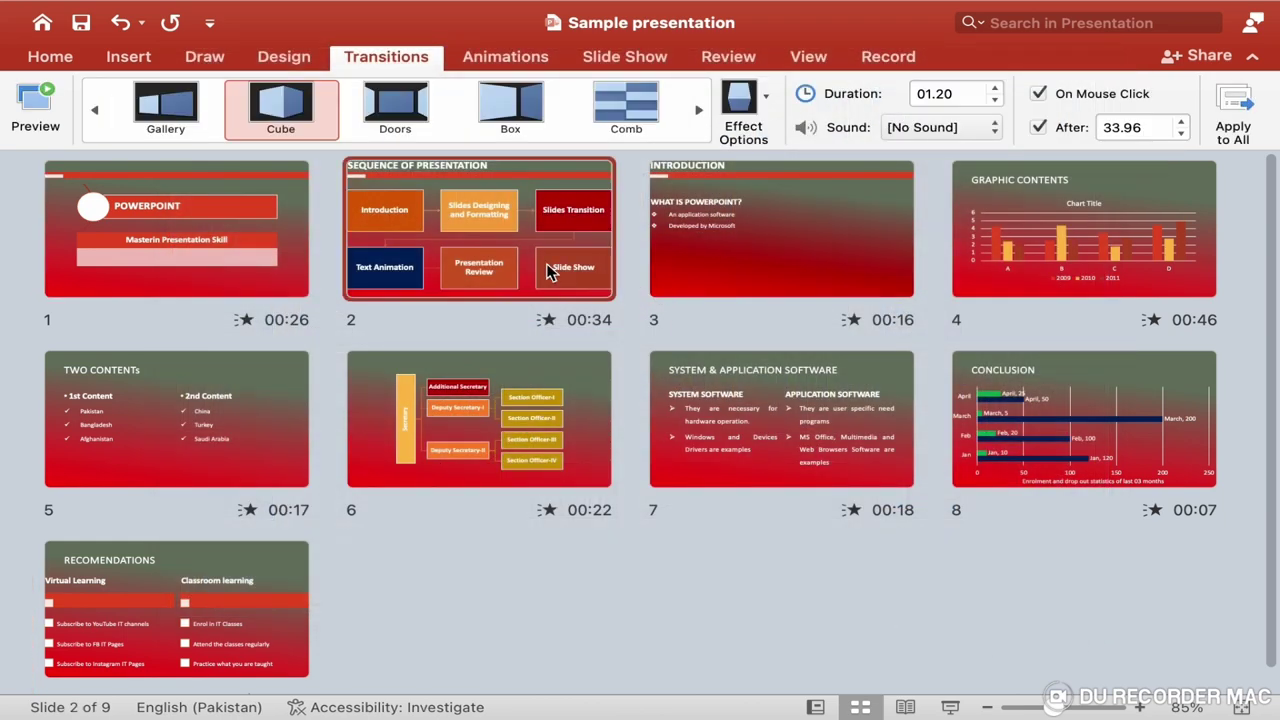
left_click(398, 158)
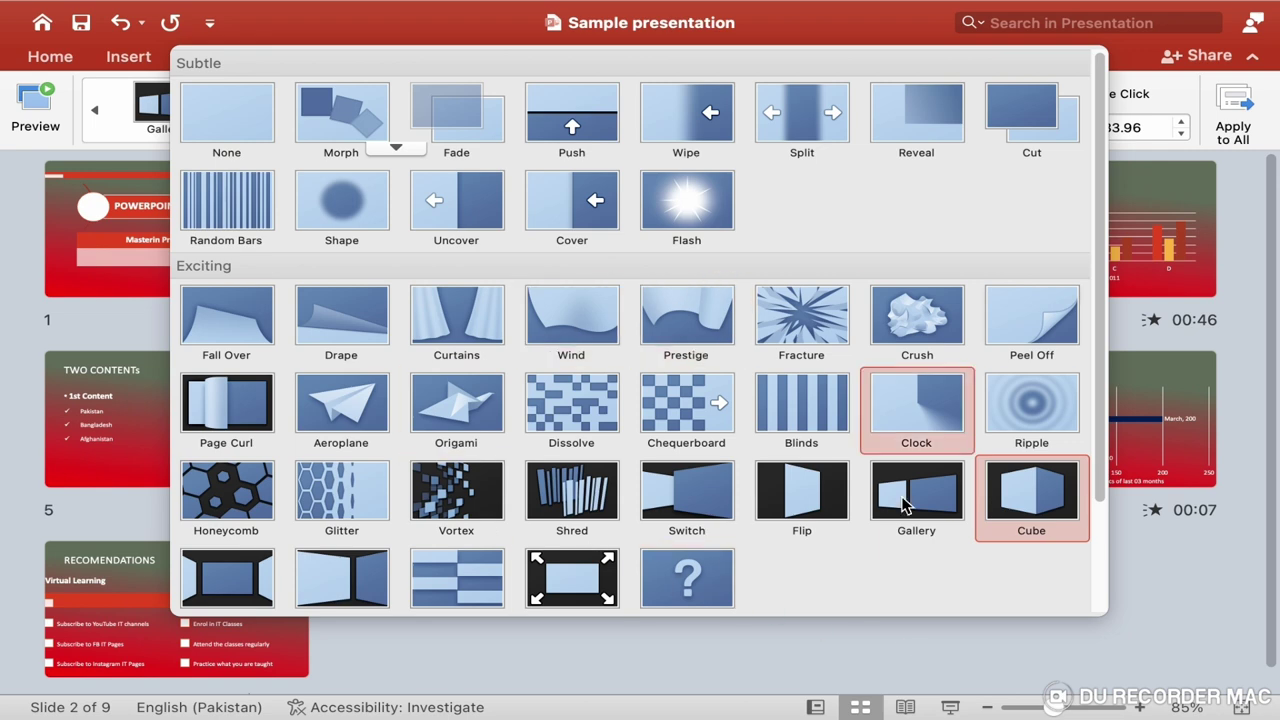
left_click(778, 204)
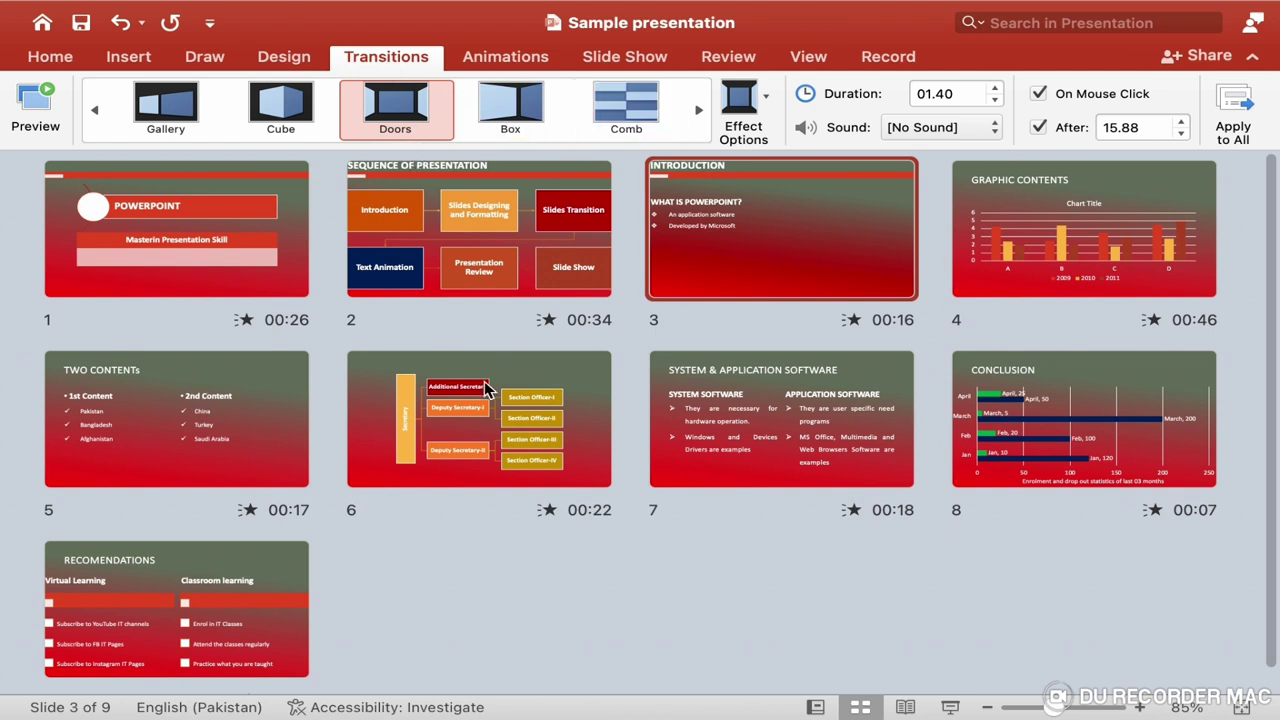
left_click(813, 59)
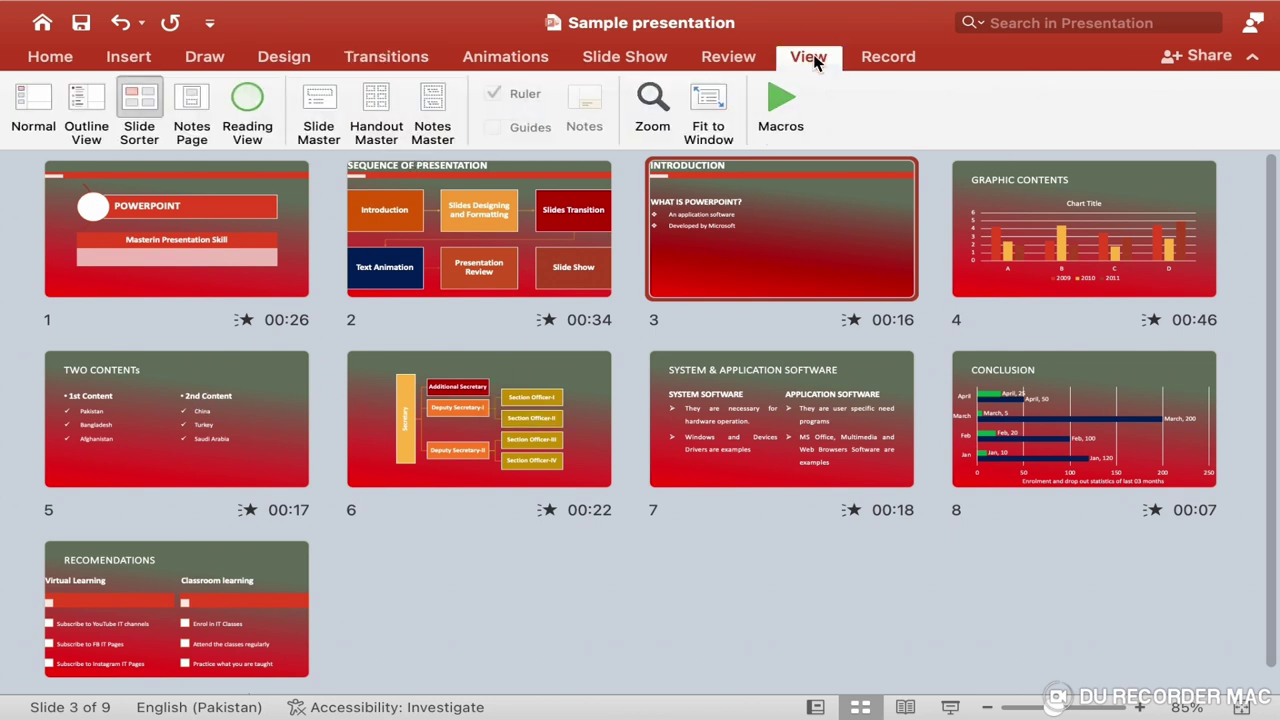
- Preview the deck in Reading View and undo the Bangladesh edit, restoring Iran
left_click(260, 116)
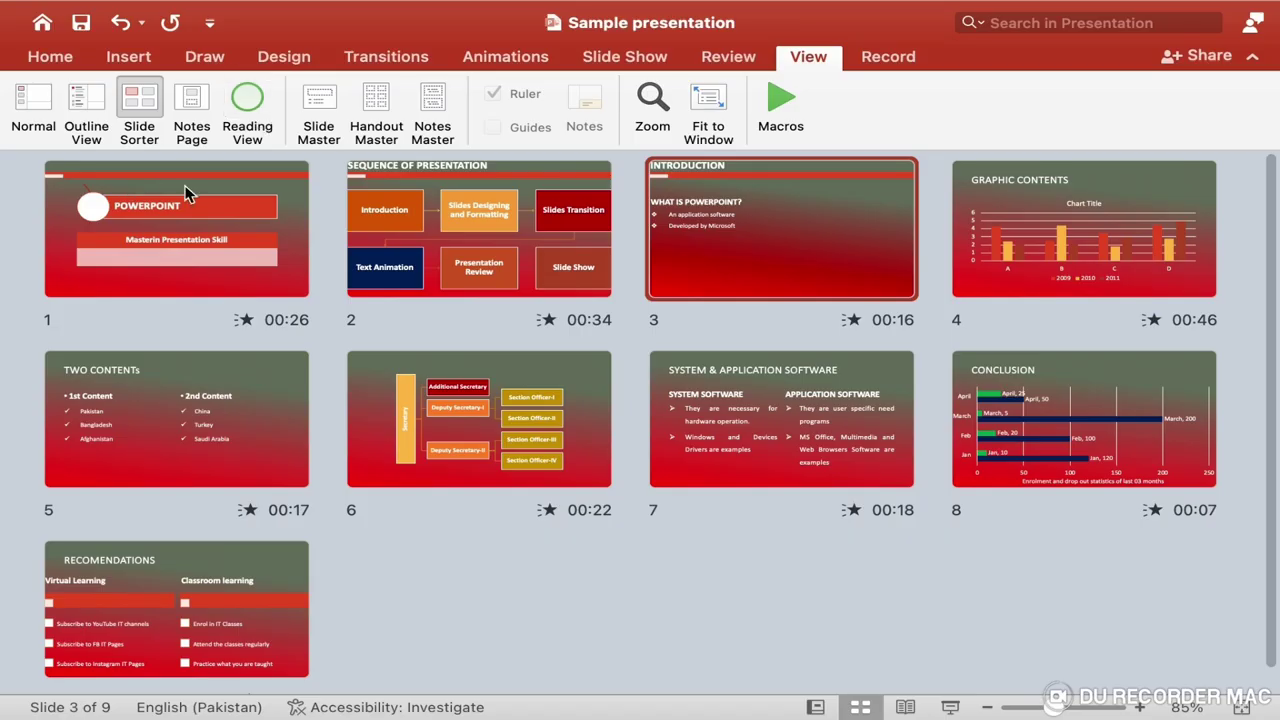
key("super+z")
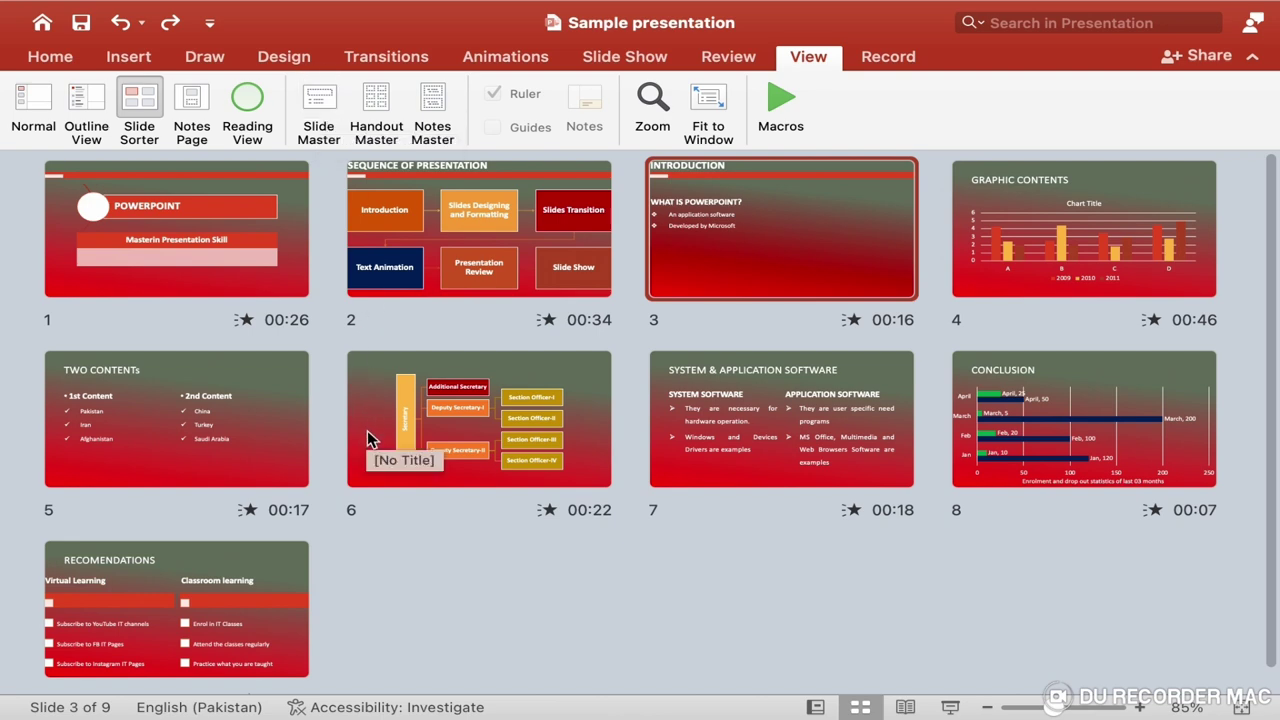
- Enter Slide Master and browse the layouts through to the Two Content layout
left_click(339, 112)
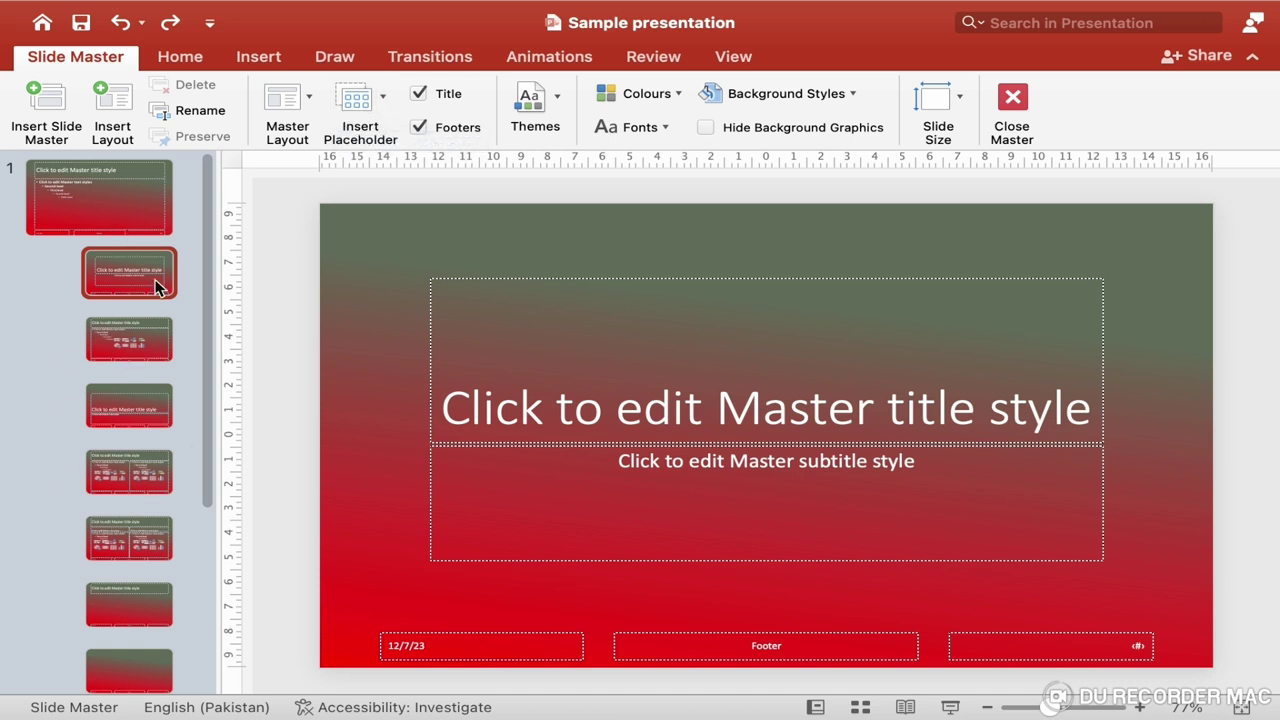
left_click(155, 348)
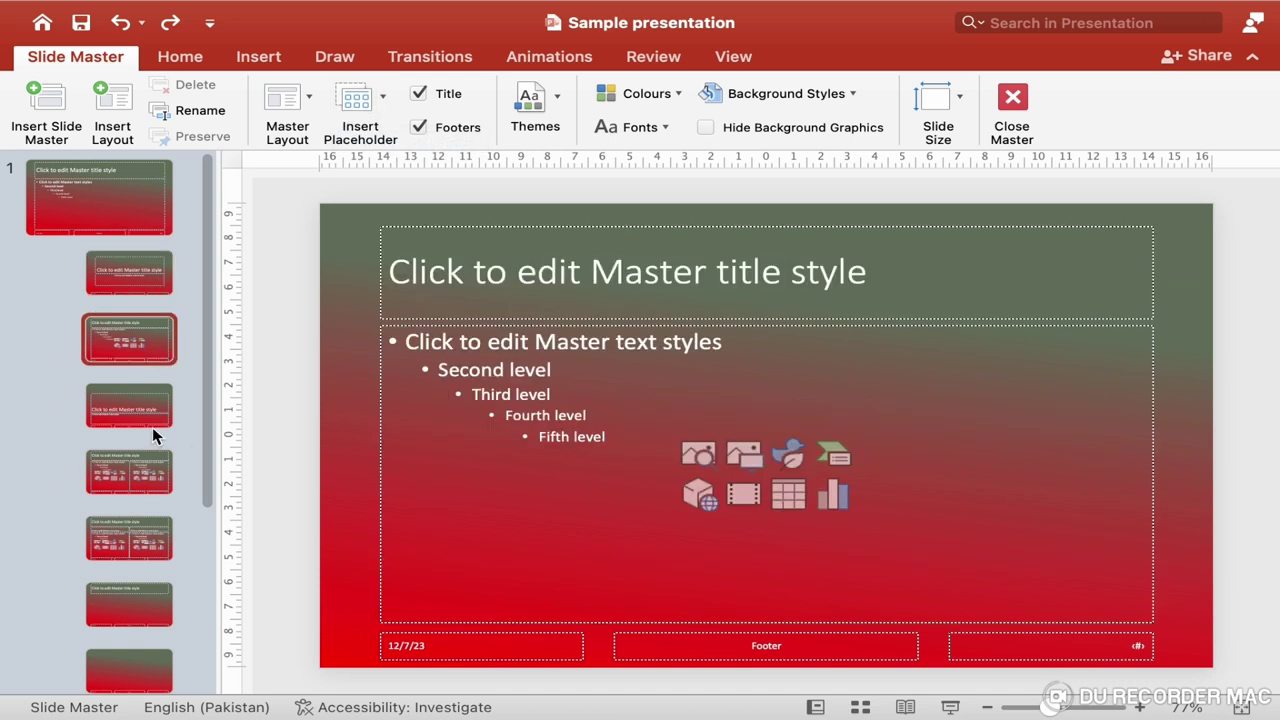
left_click(152, 427)
left_click(150, 280)
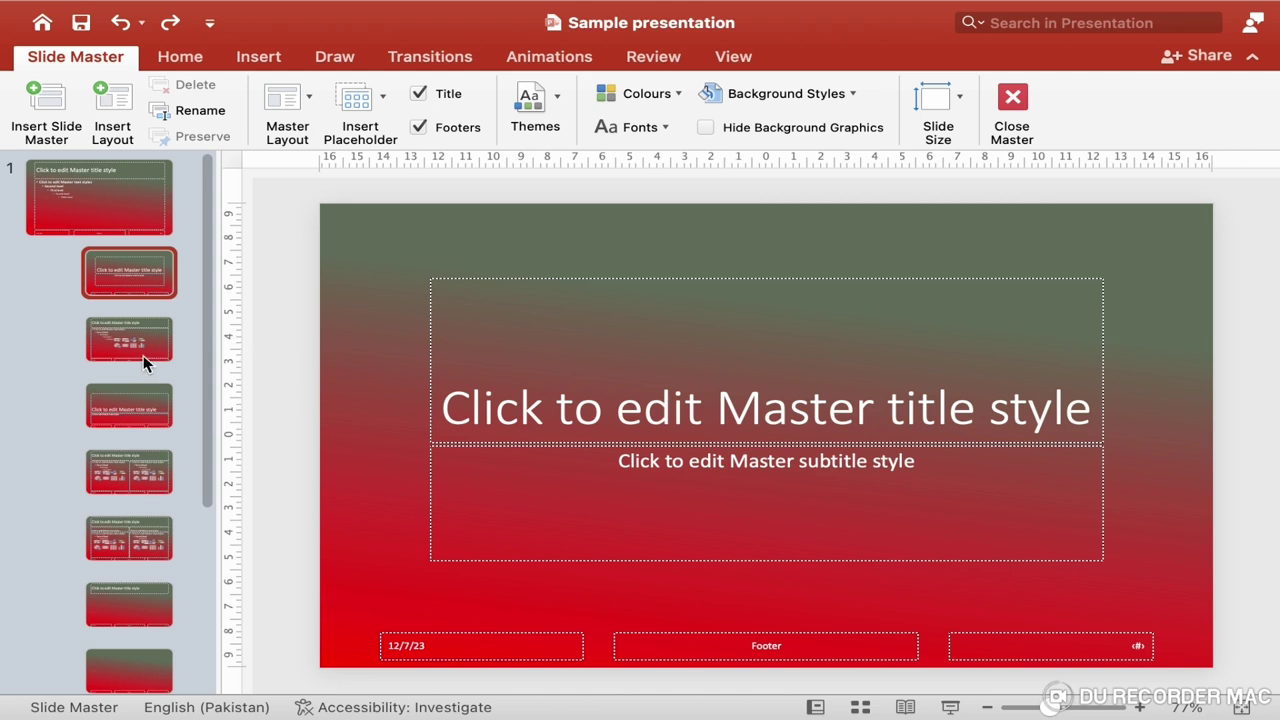
left_click(156, 336)
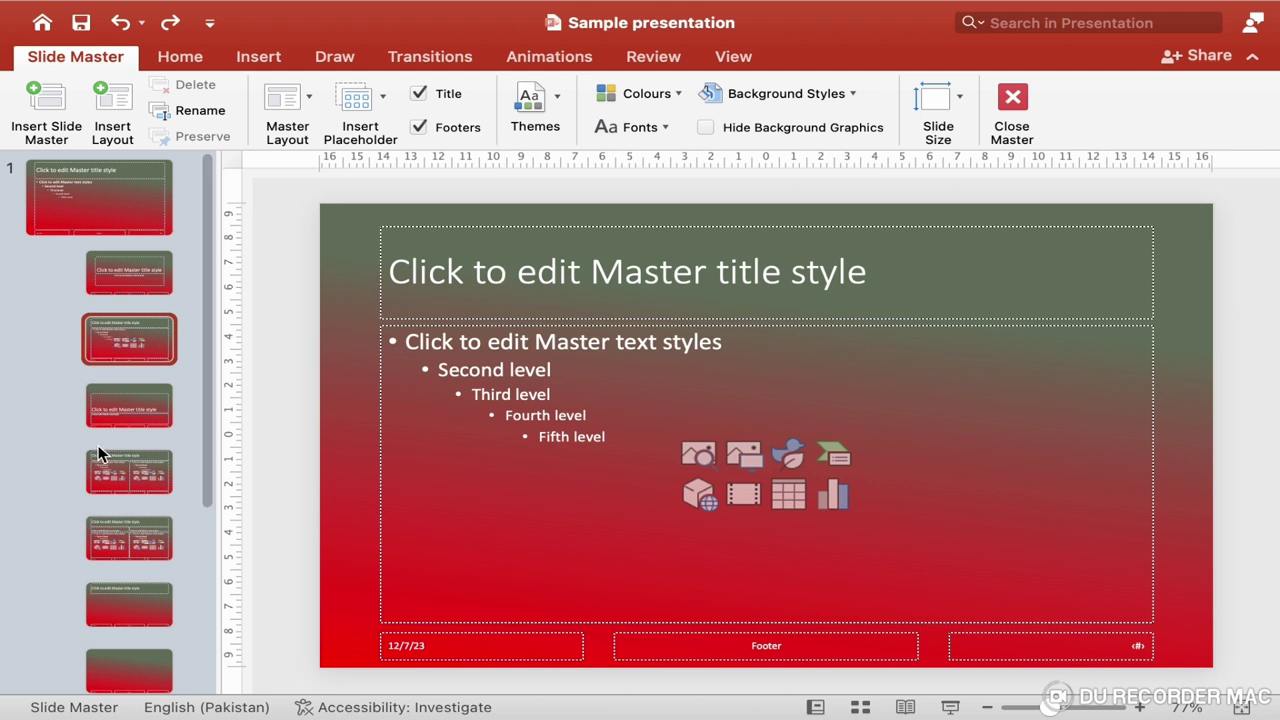
left_click(149, 488)
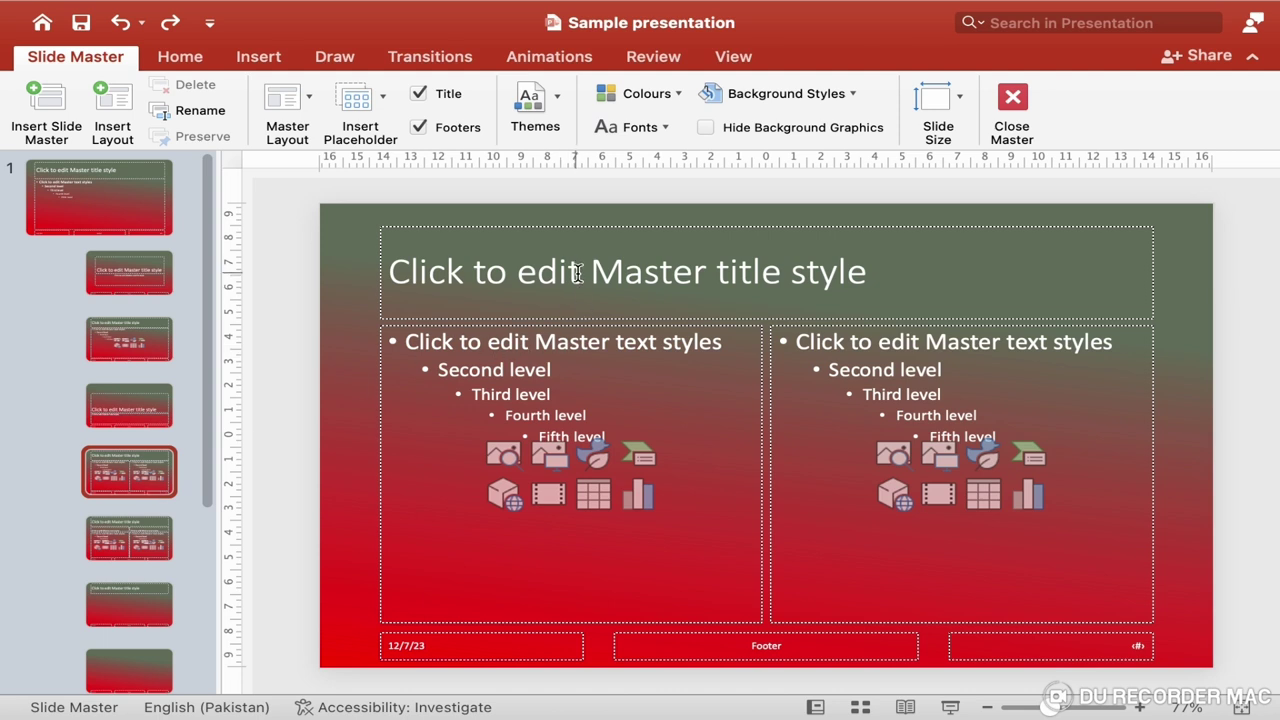
- Title the layout 'TWO CONTENTS' in bold, underlined 40pt Rockwell
left_click_drag(390, 271, 883, 285)
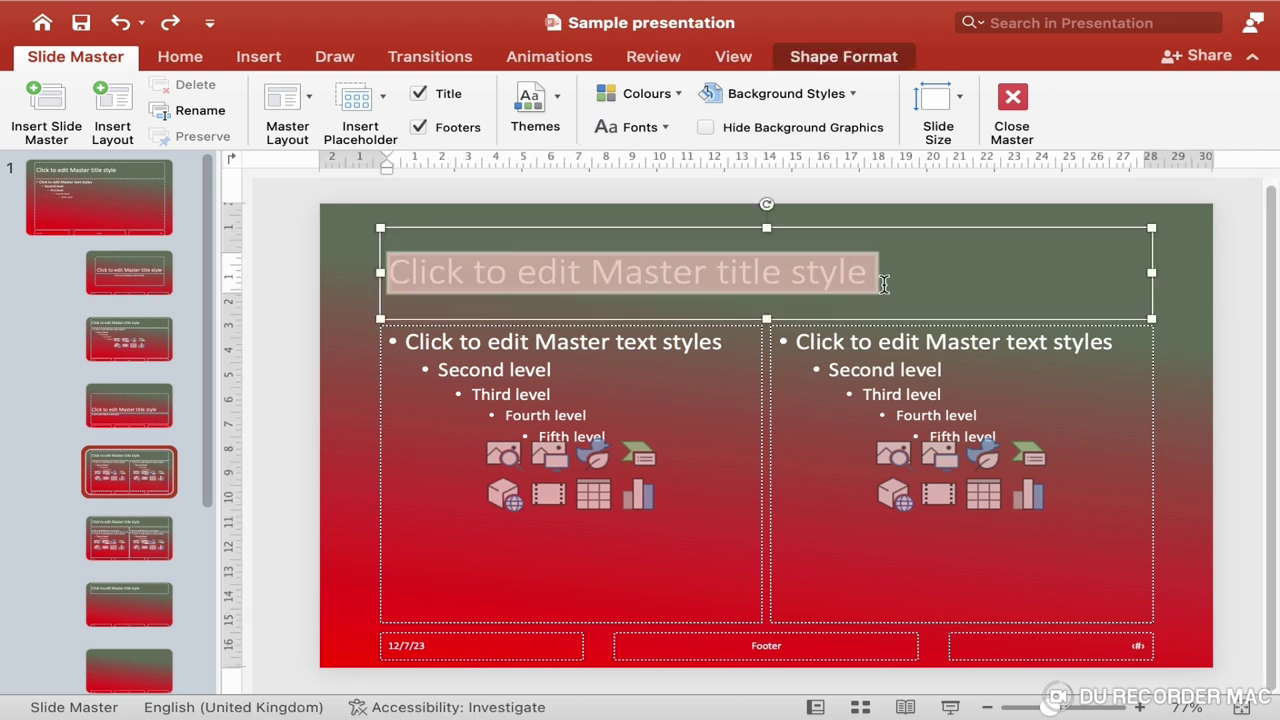
type("TWO CON")
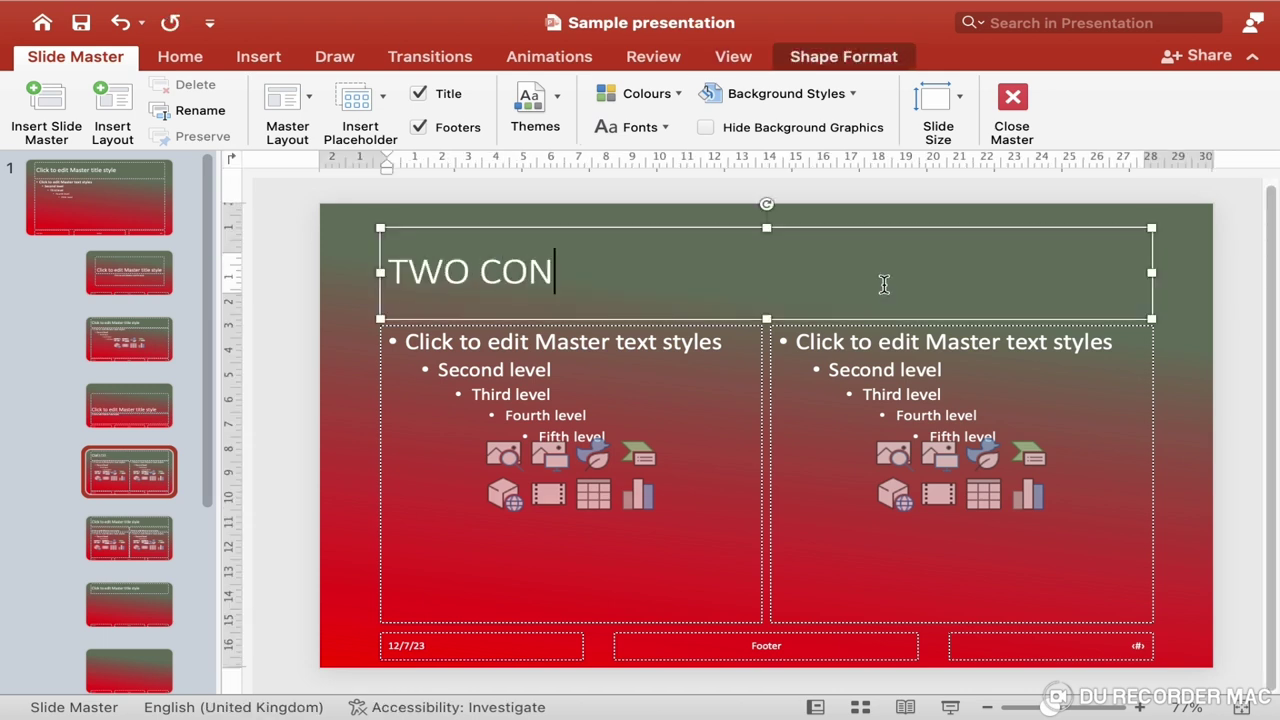
type("TENTS")
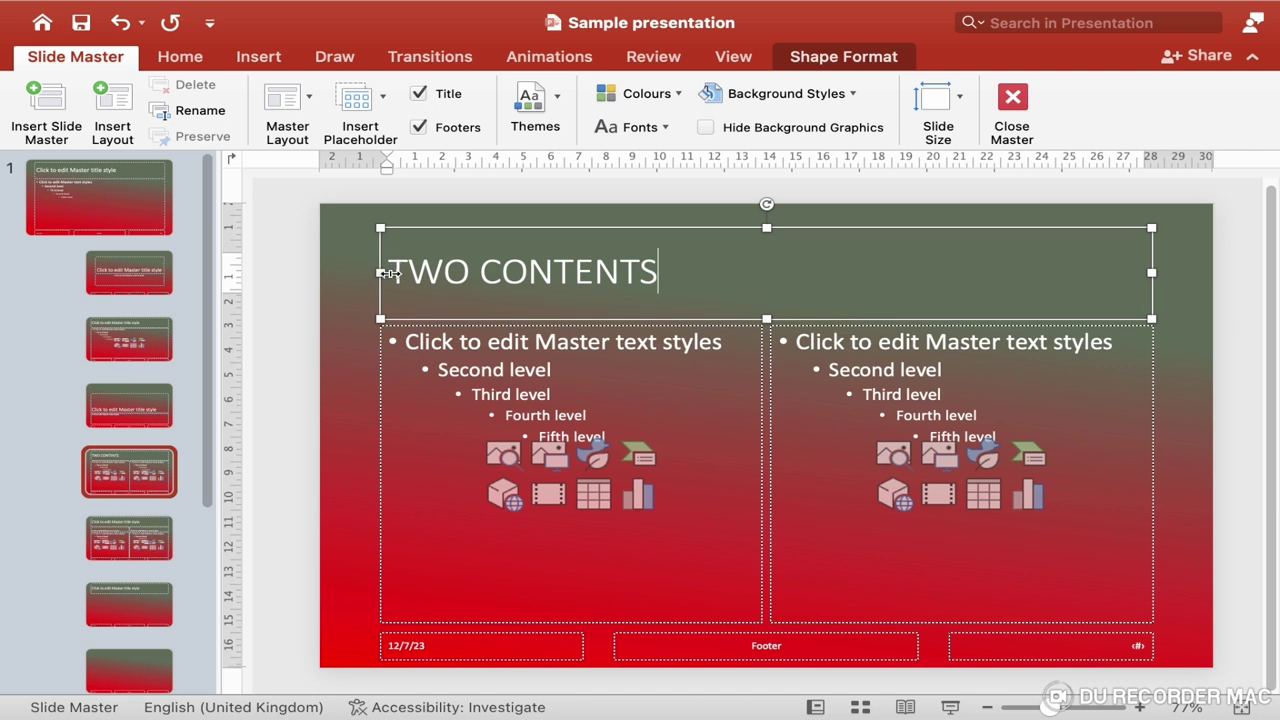
left_click_drag(388, 272, 697, 281)
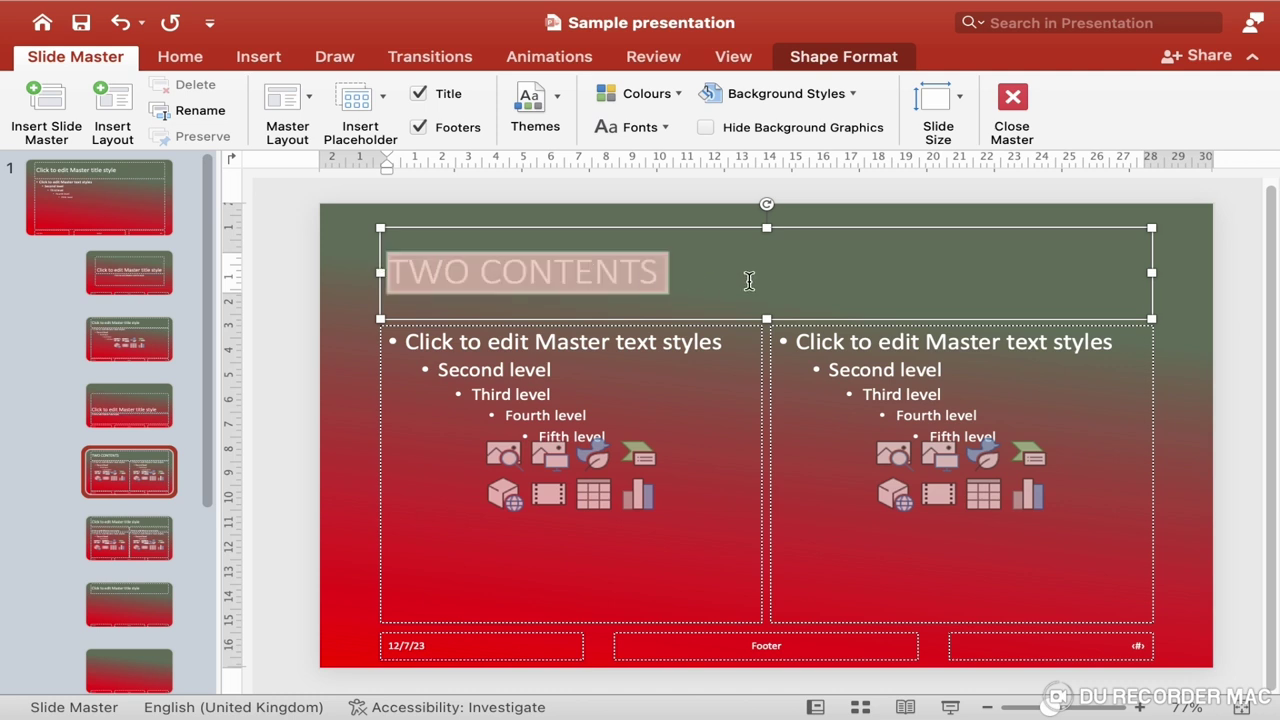
left_click(181, 62)
left_click(539, 94)
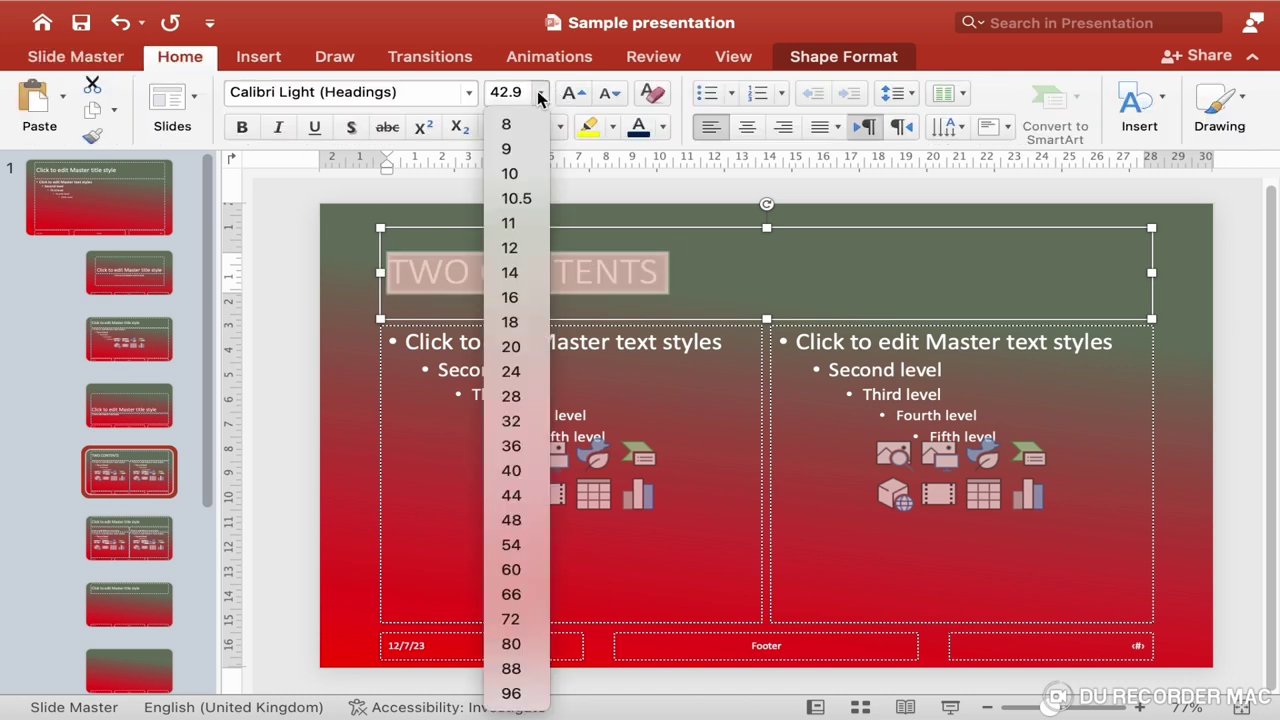
left_click(511, 470)
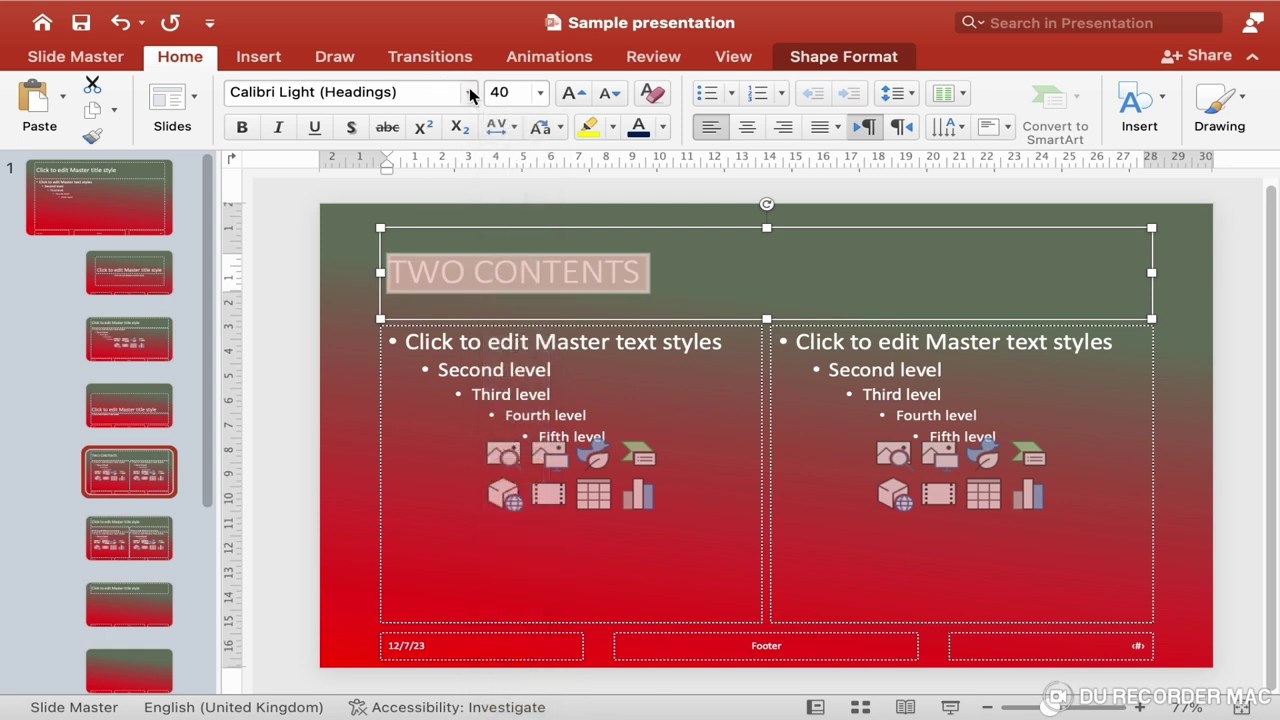
left_click(469, 93)
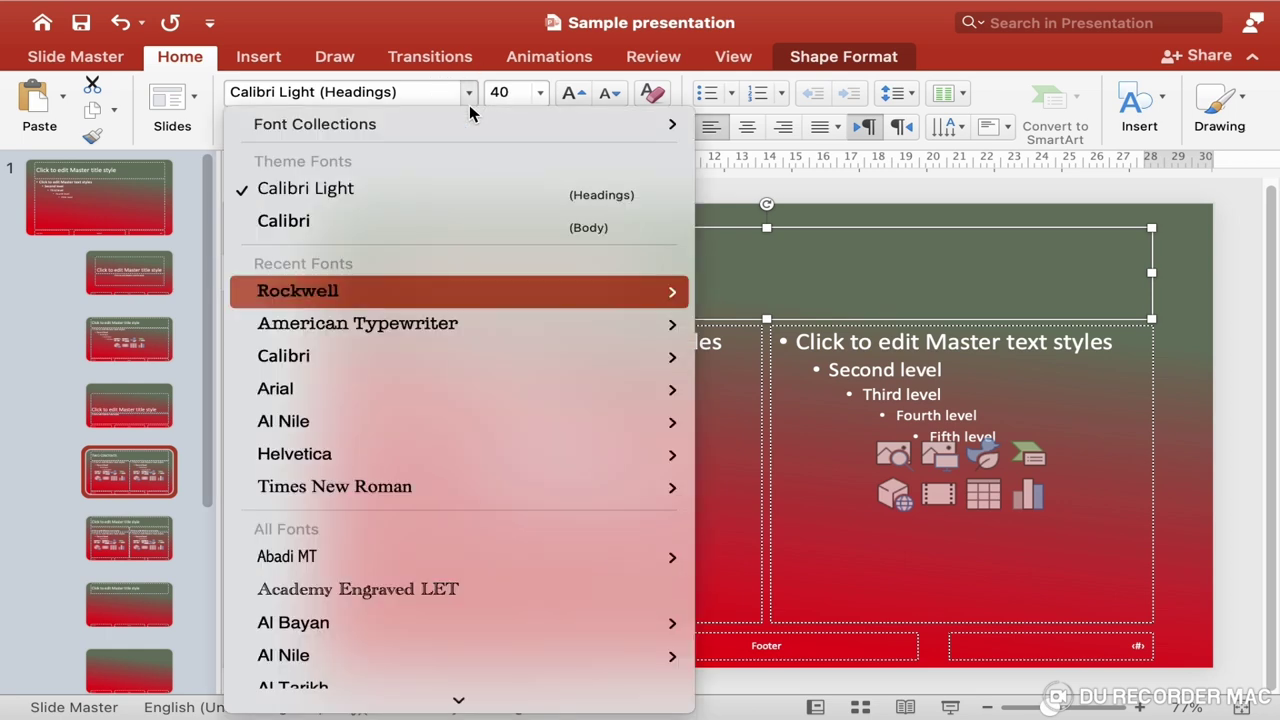
left_click(334, 291)
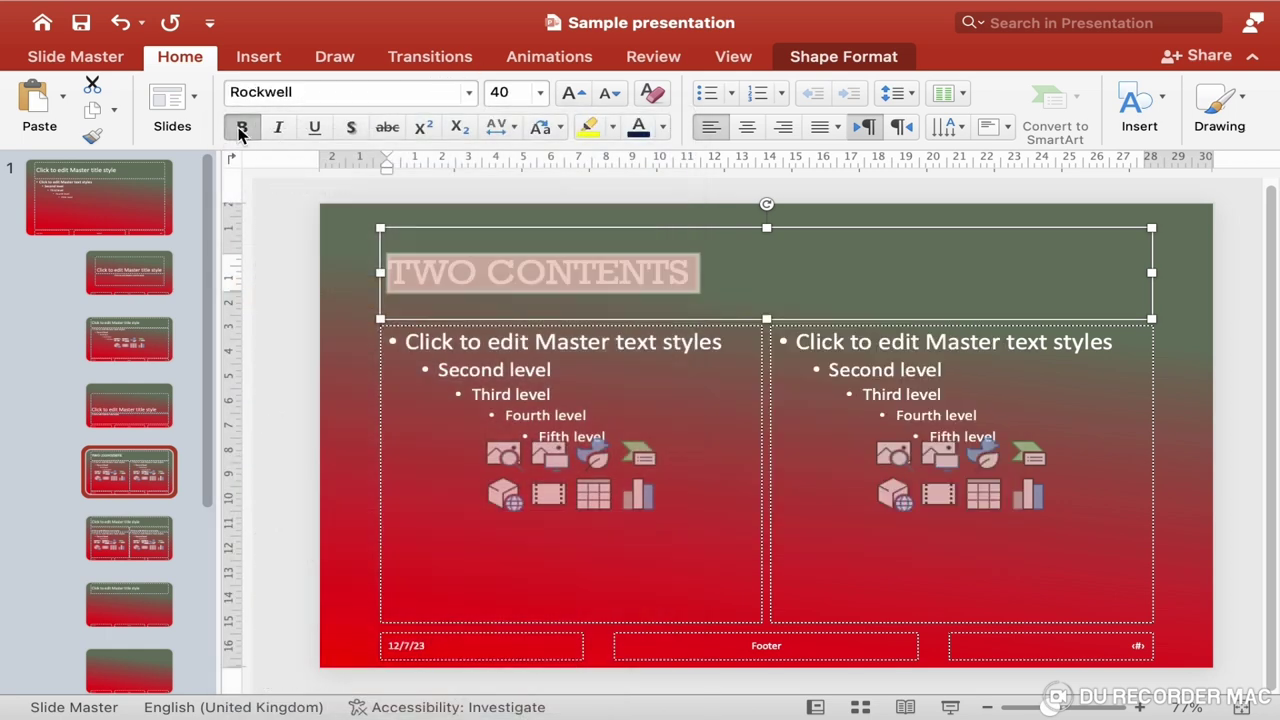
left_click(240, 128)
left_click(314, 128)
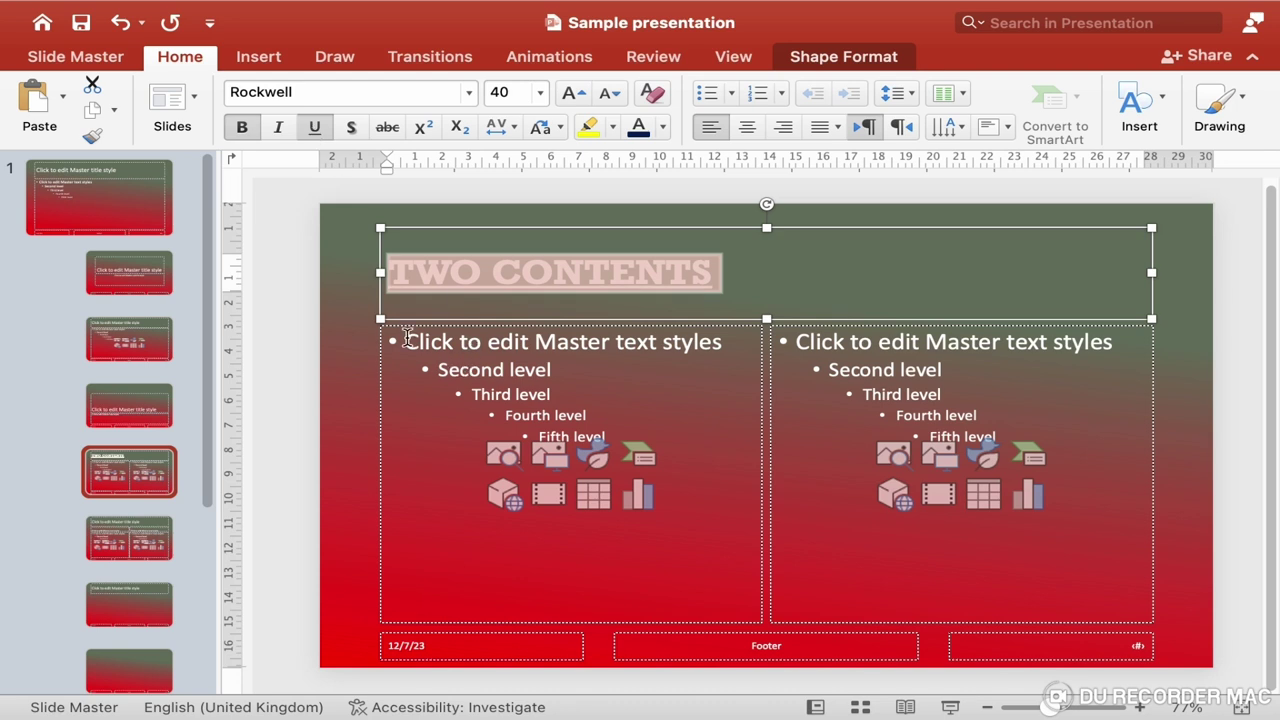
- Replace the left placeholder text with '1st content' in bold 28pt Rockwell
left_click(407, 339)
left_click_drag(405, 340, 630, 430)
type("1")
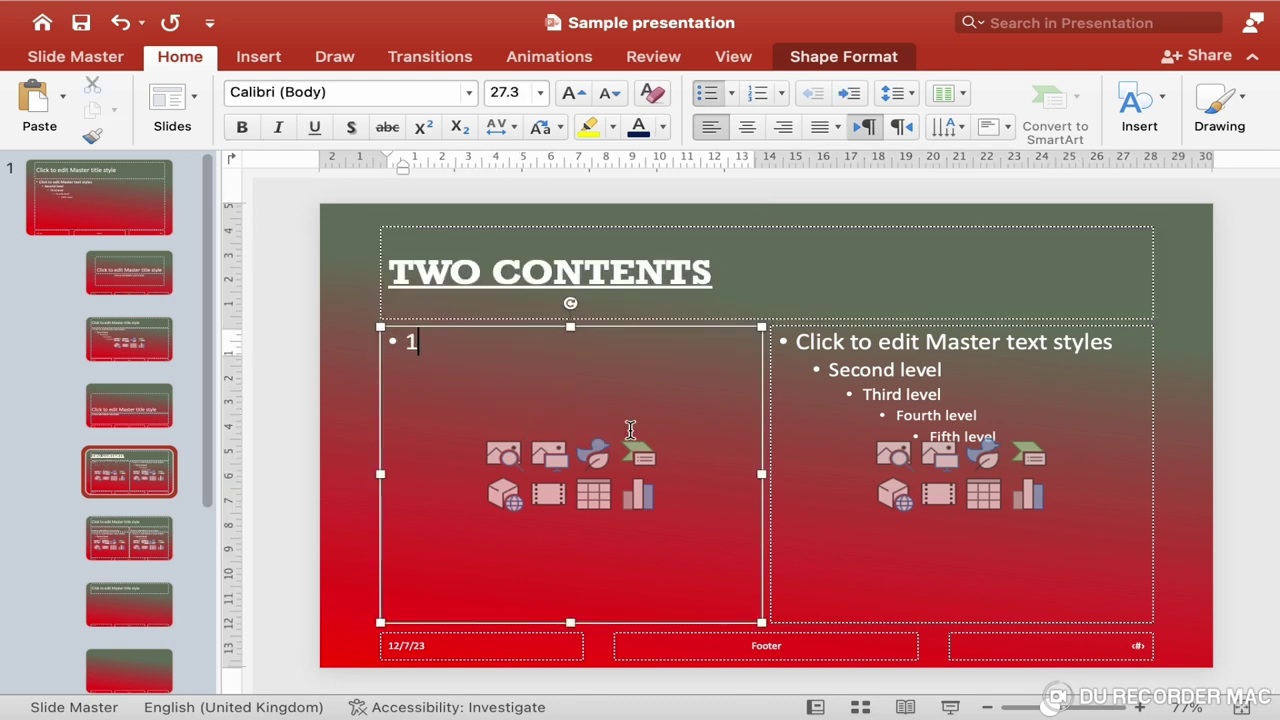
type("st content")
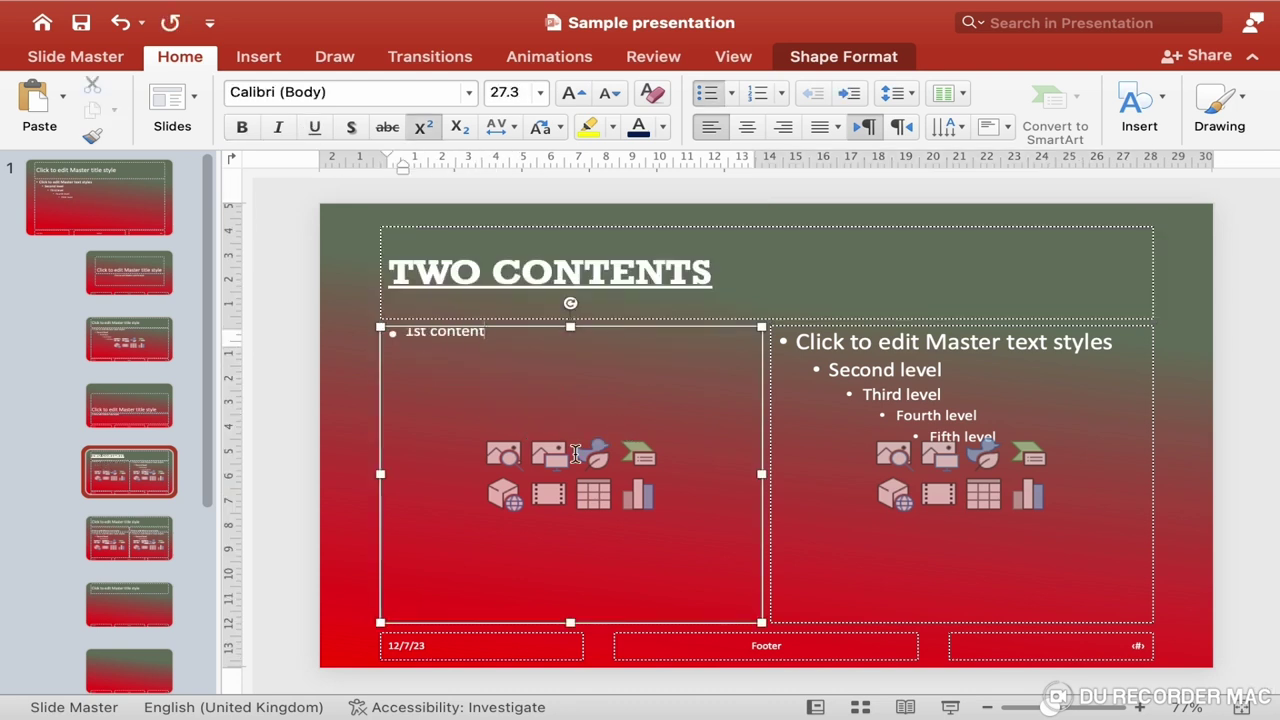
mouse_move(413, 333)
triple_click(413, 333)
left_click(539, 93)
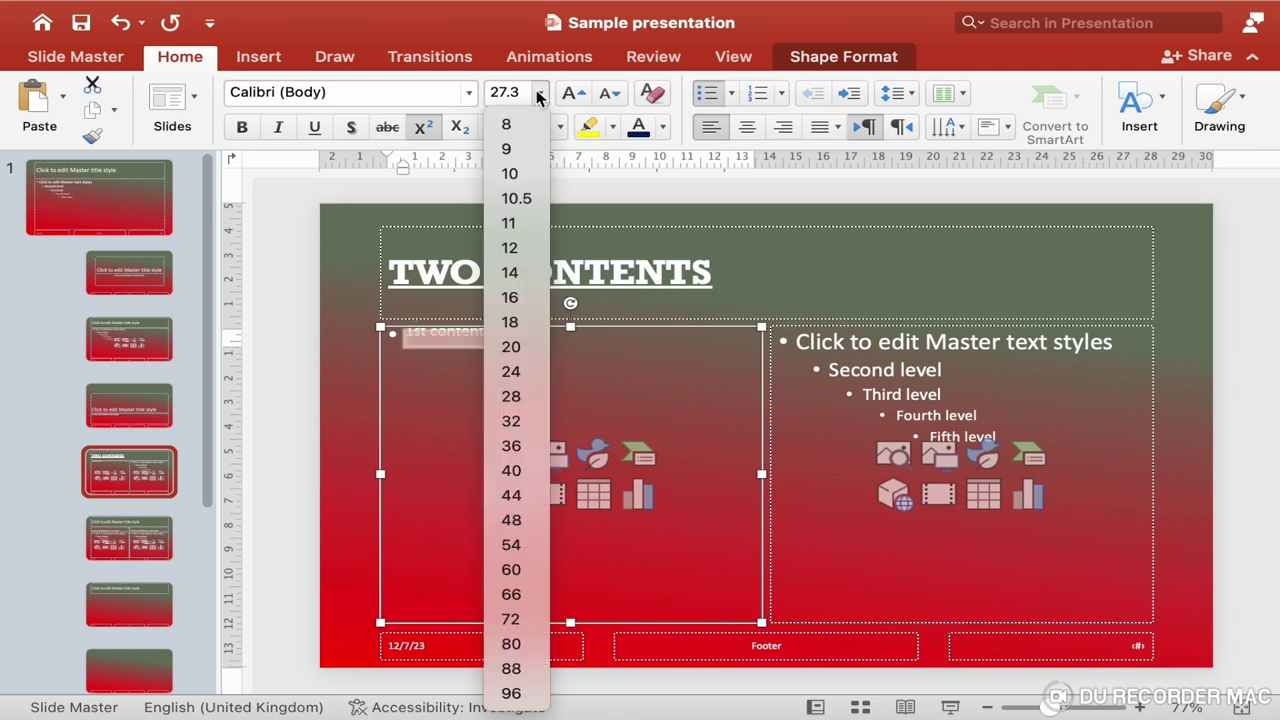
left_click(510, 396)
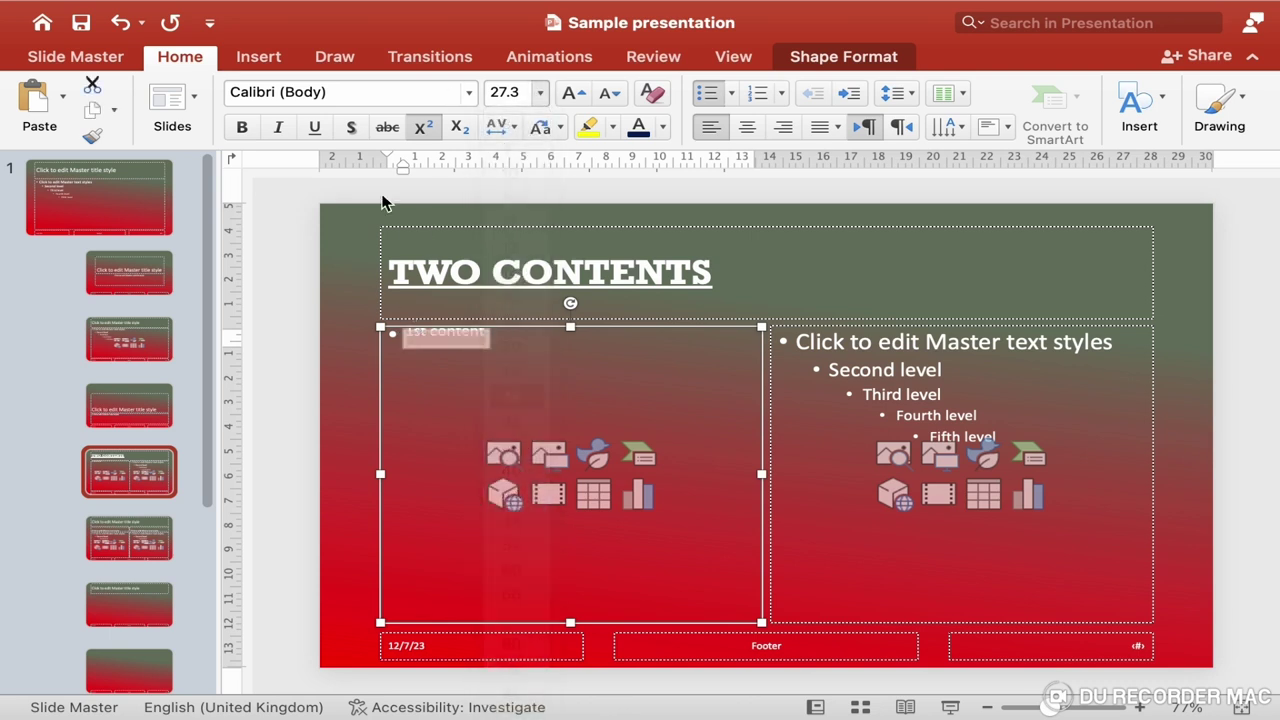
left_click(468, 94)
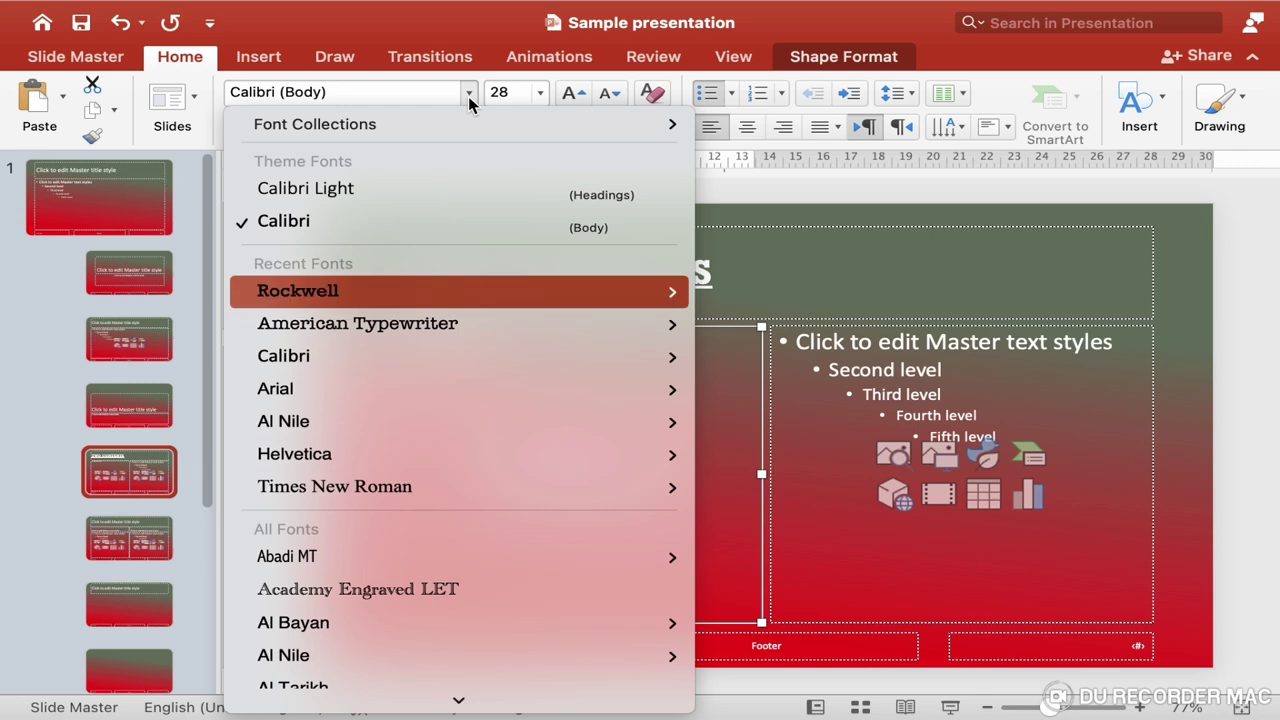
left_click(368, 288)
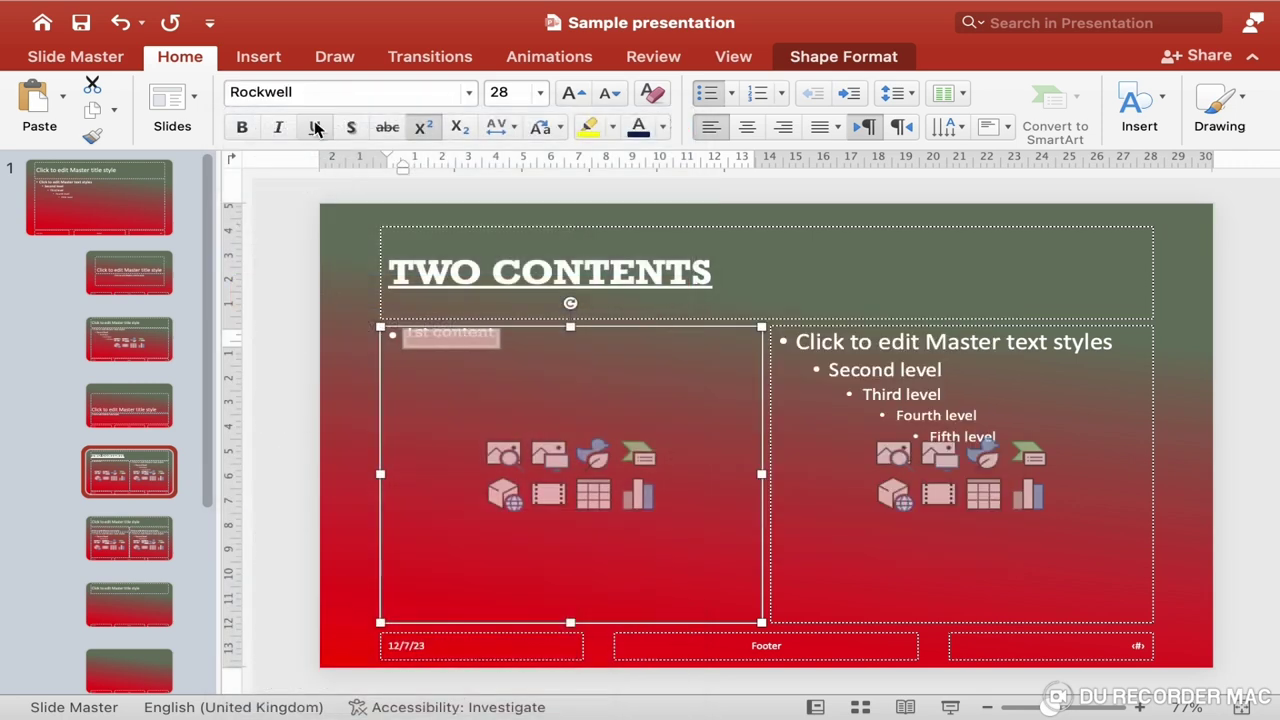
left_click(241, 127)
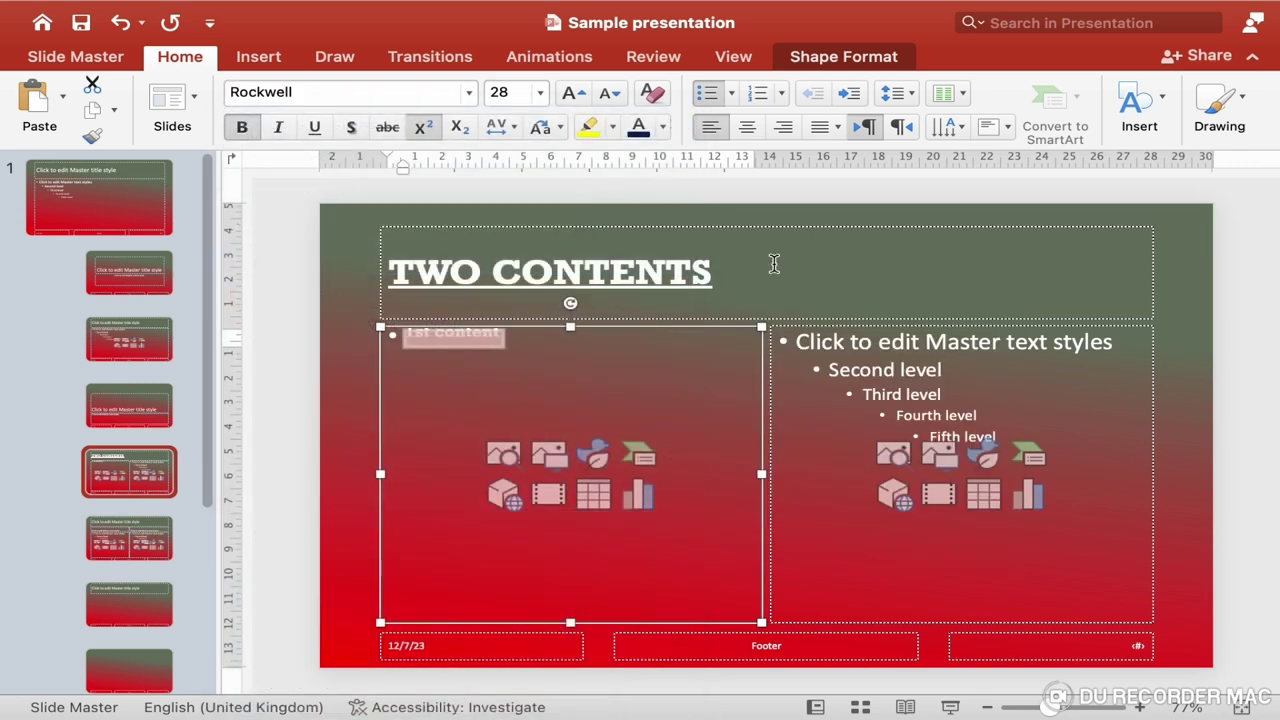
left_click_drag(797, 341, 1068, 455)
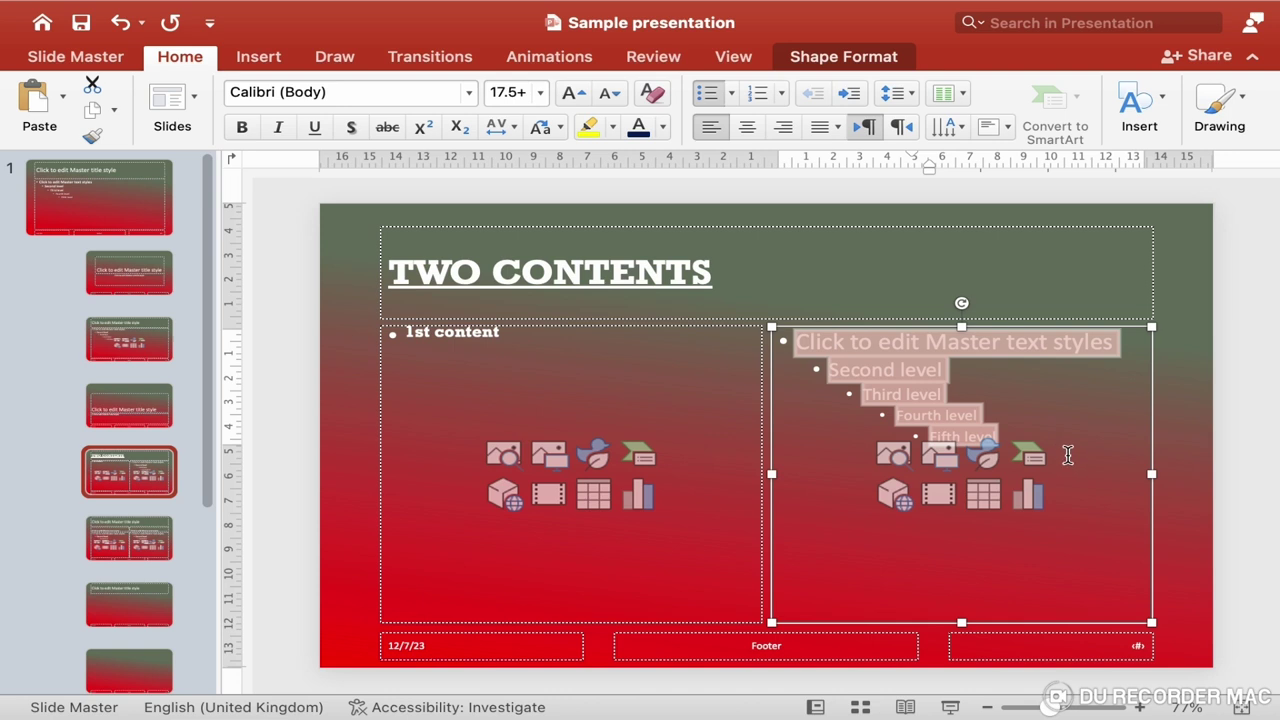
- Make the right placeholder read '2nd Content' in bold 28pt Rockwell
type("@mn")
key("BackSpace")
key("BackSpace")
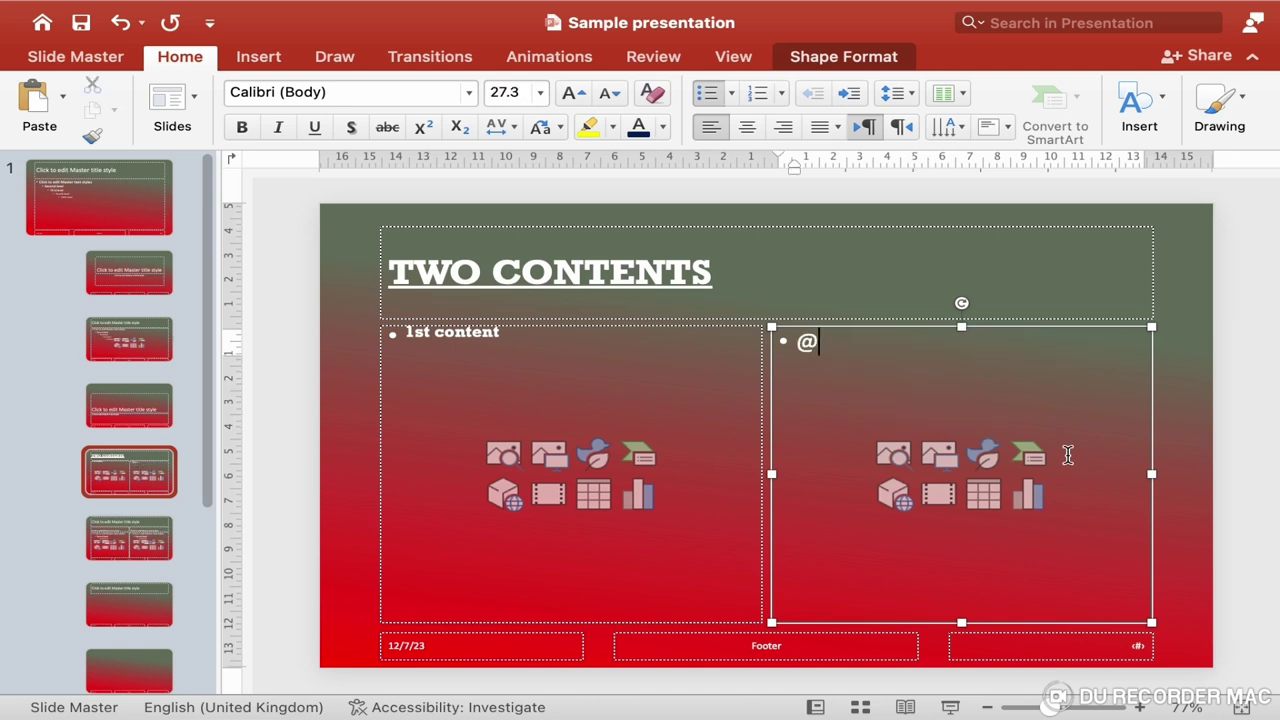
key("BackSpace")
type("2nd Conten ")
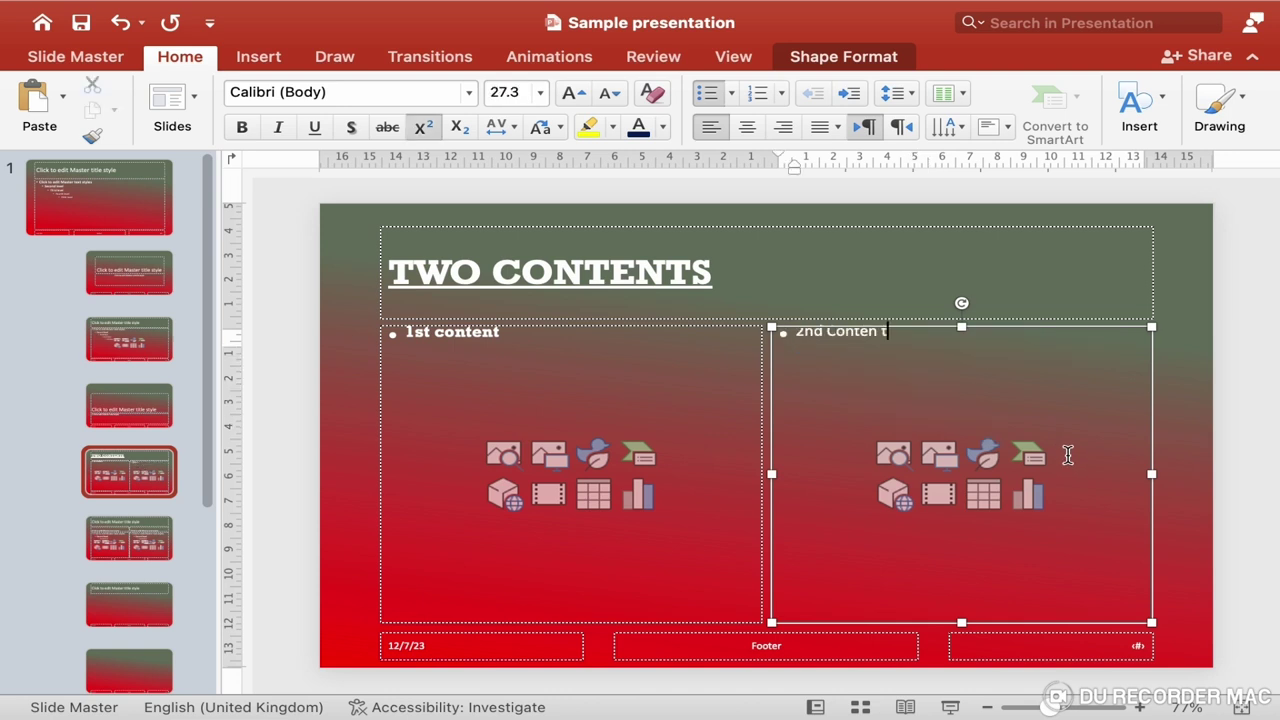
type("t")
left_click_drag(800, 334, 1007, 335)
left_click(540, 92)
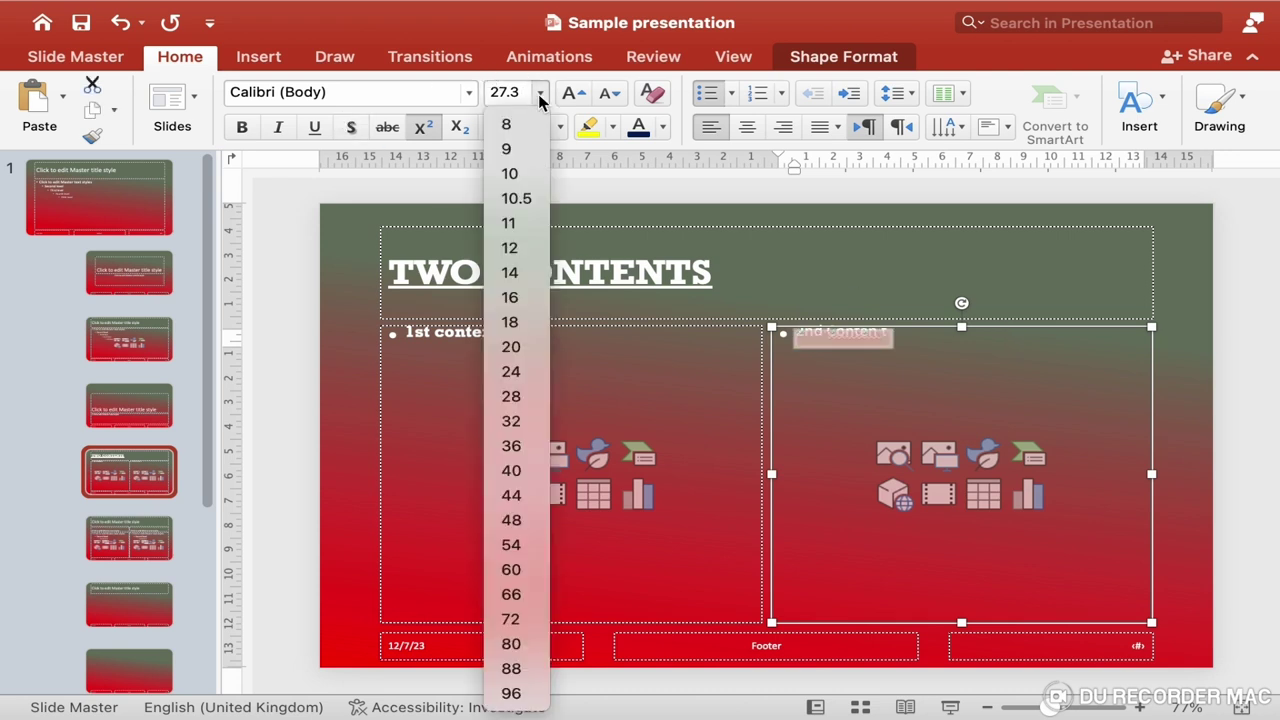
left_click(513, 396)
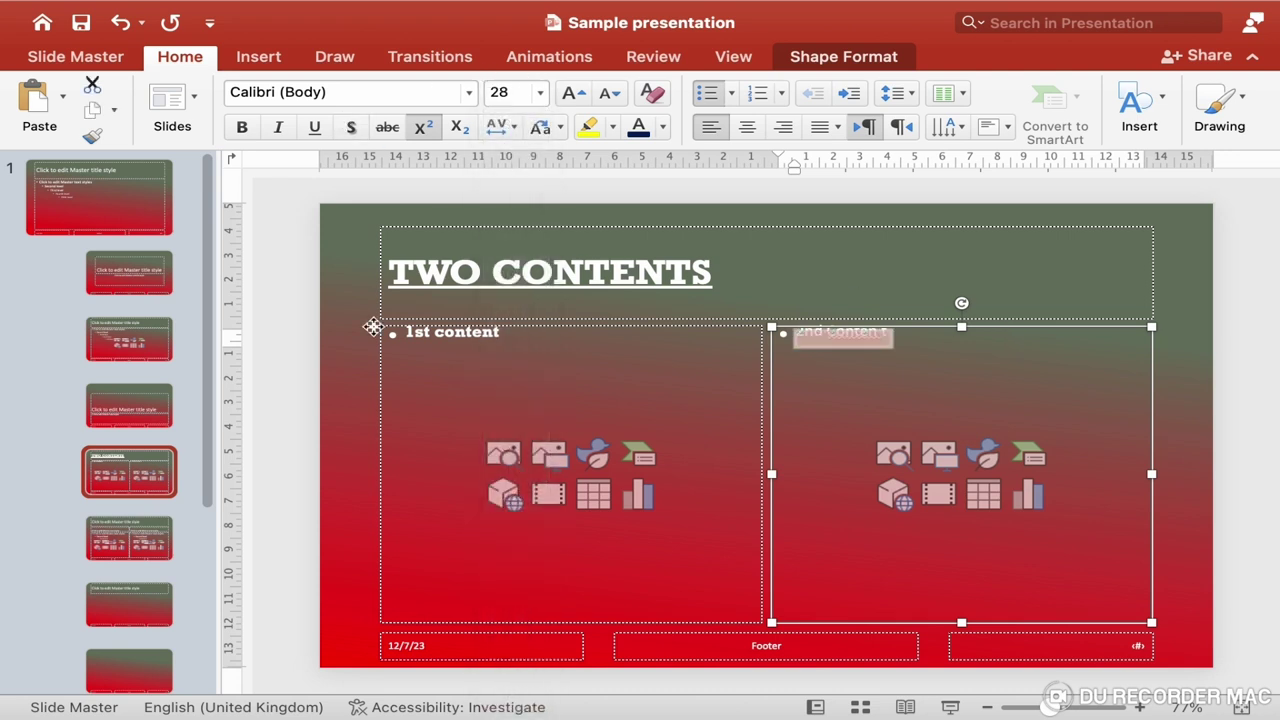
left_click(241, 127)
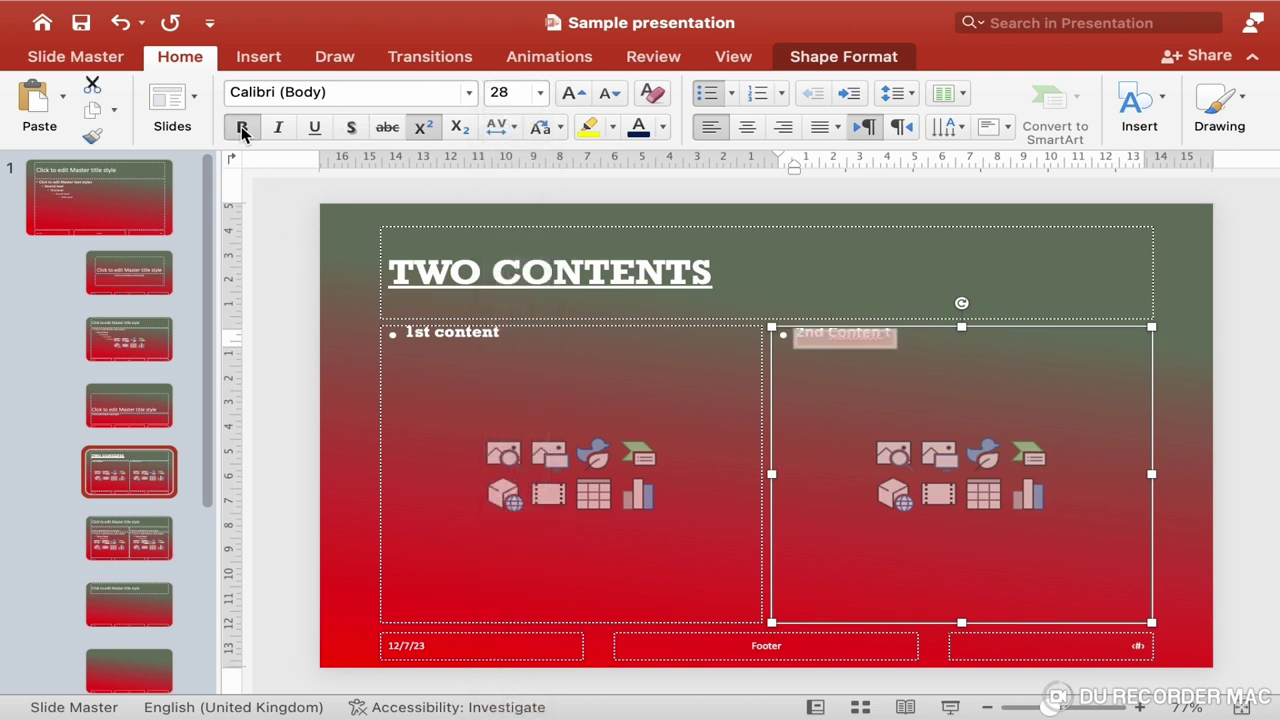
left_click(468, 92)
left_click(250, 291)
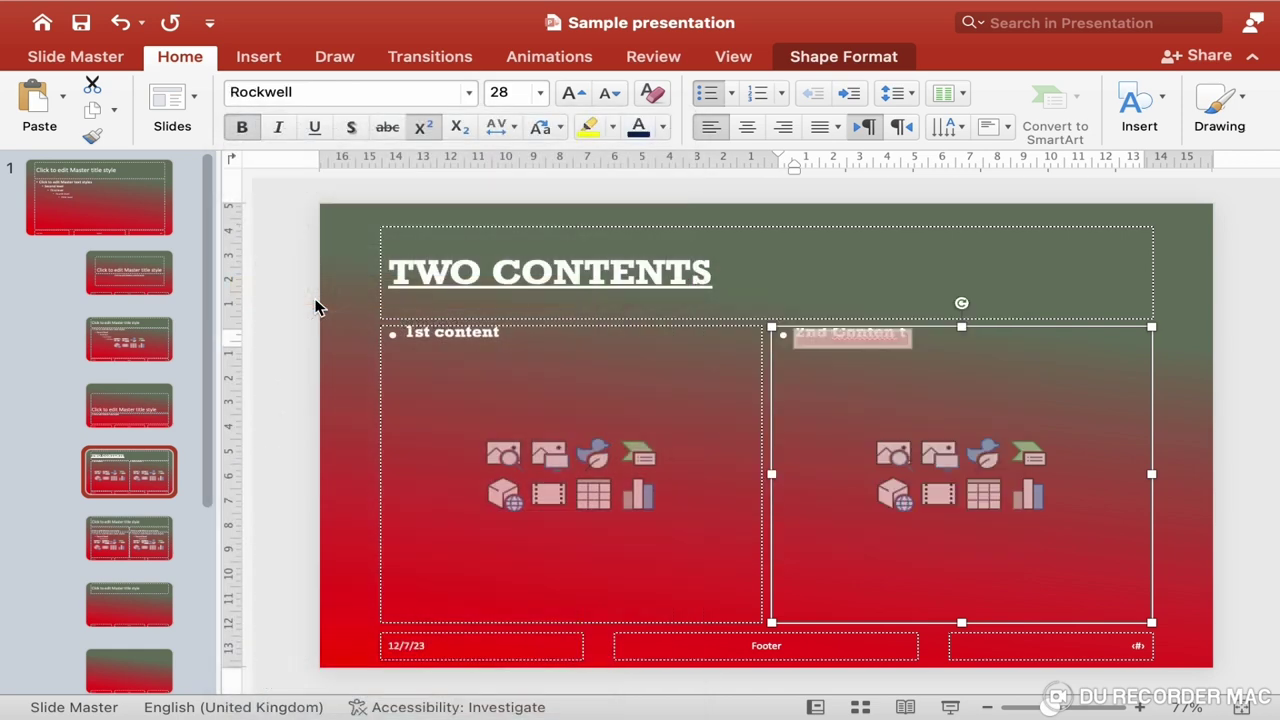
left_click(903, 341)
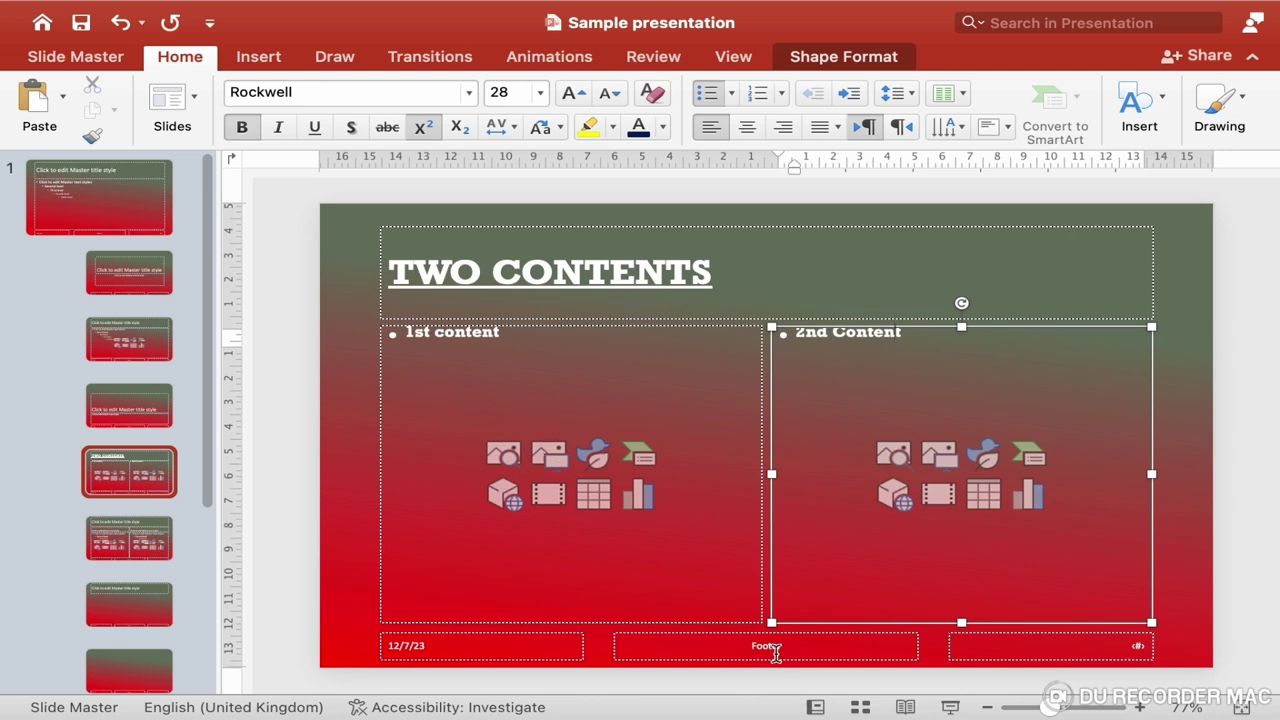
- Set the layout footer to 'This is the two contents slide'
left_click(772, 646)
type("The")
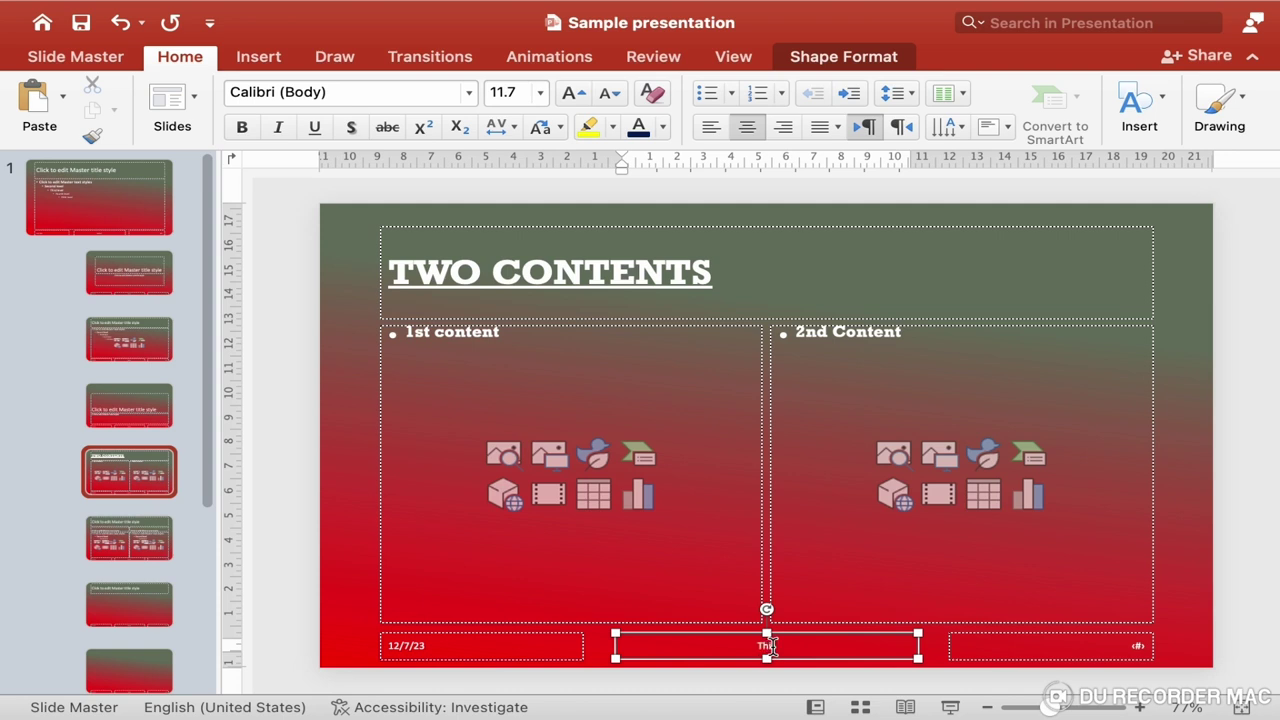
type("is")
type(" is the two")
type(" contents slide")
left_click(1208, 462)
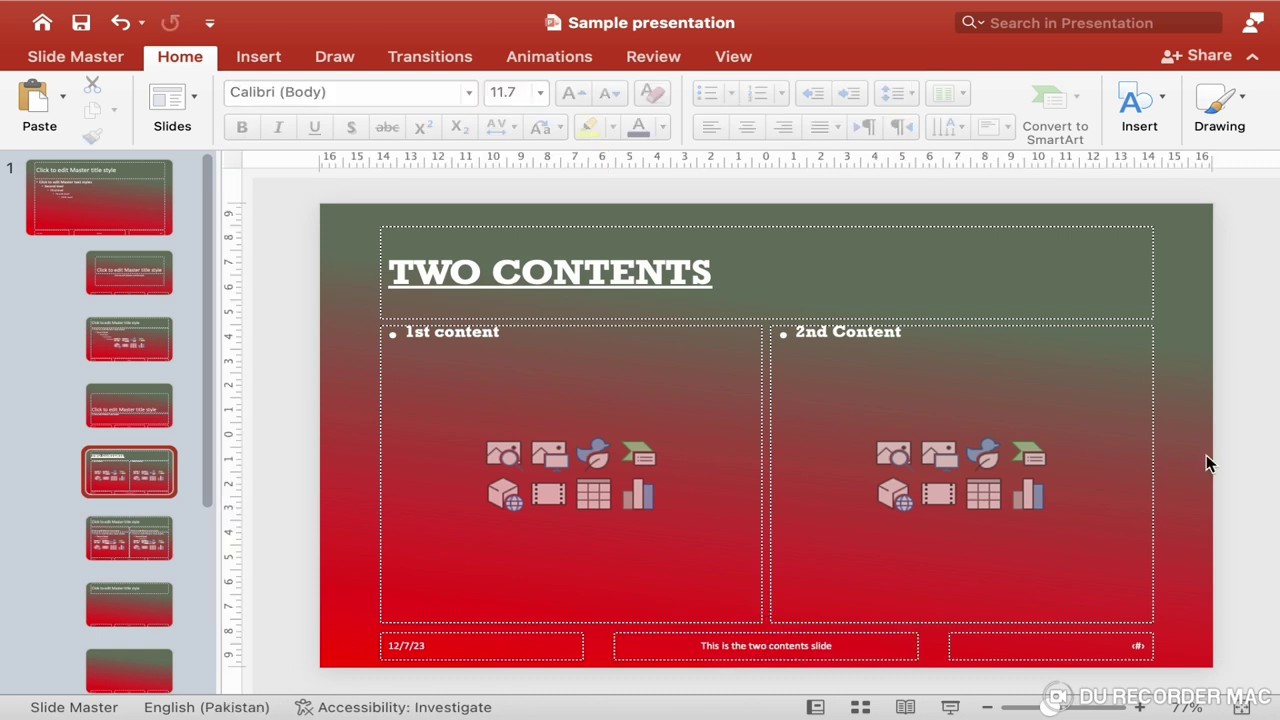
- Close the master, return to slide 1 in Normal view, and show the New Slide layout gallery
left_click(747, 56)
left_click(47, 112)
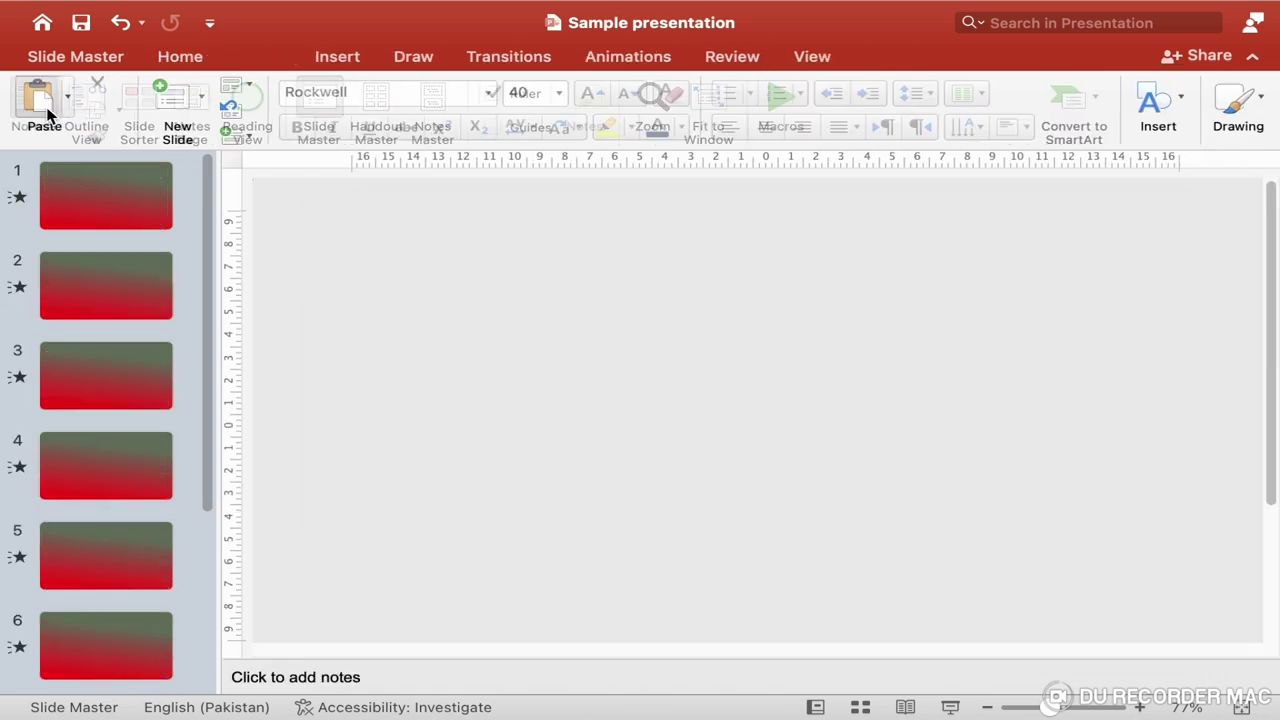
left_click(137, 245)
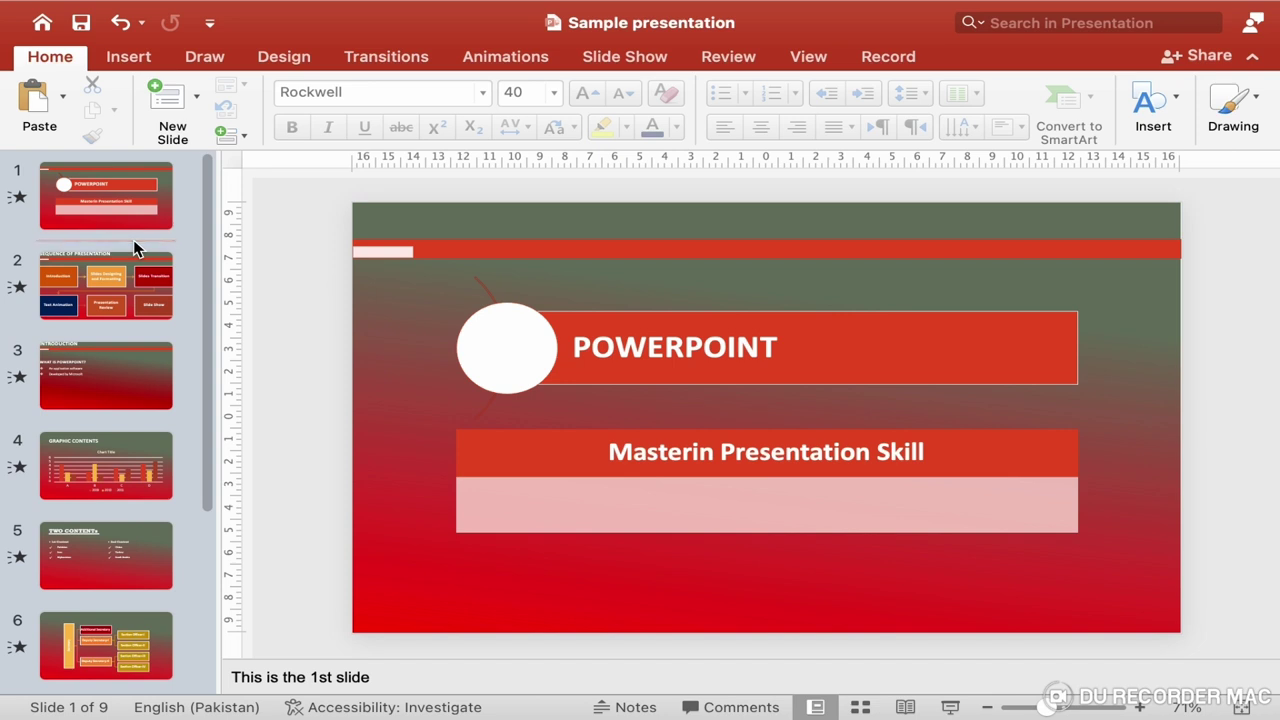
left_click(197, 100)
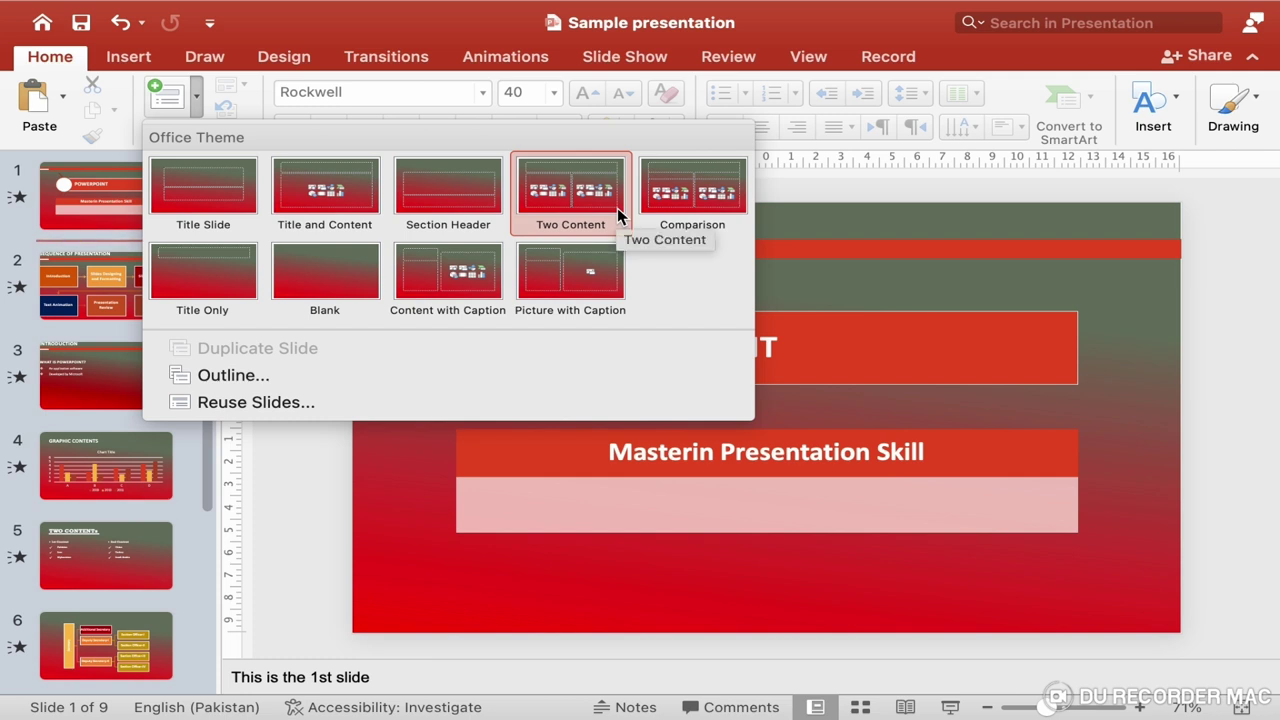
- Insert a Two Content slide after slide 1 and title it TWO CONTENTS
left_click(617, 207)
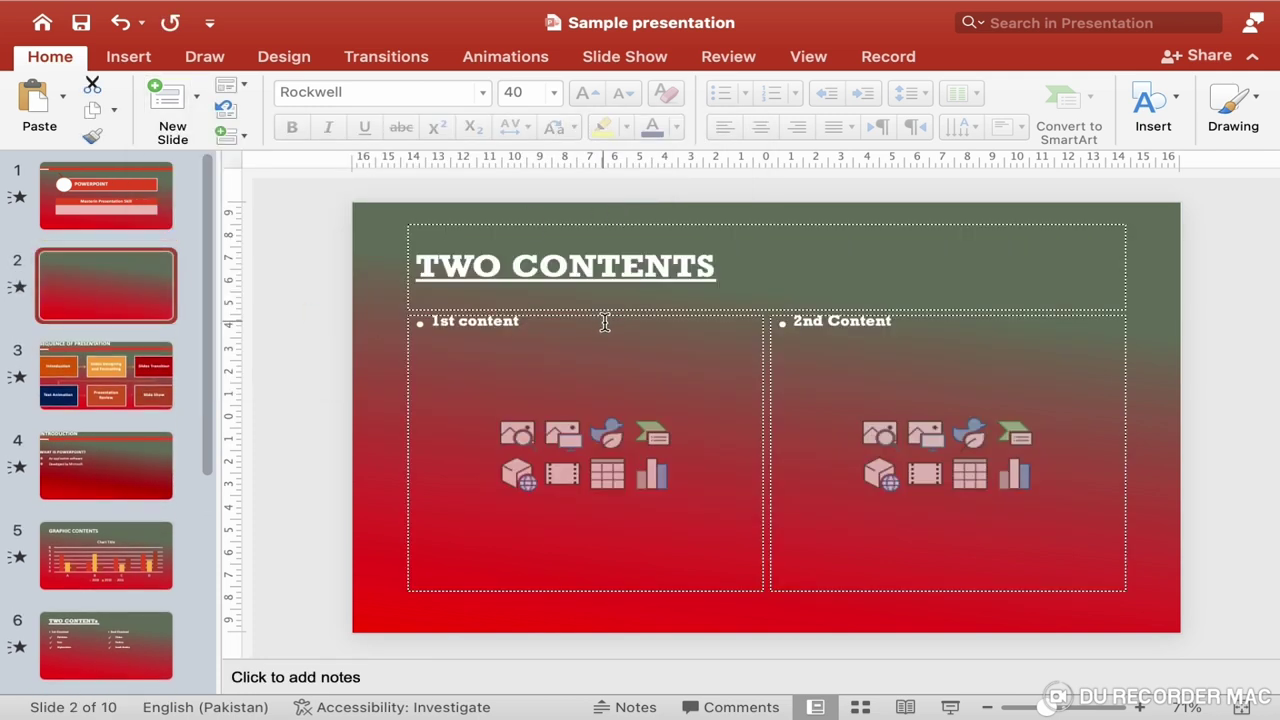
left_click(611, 278)
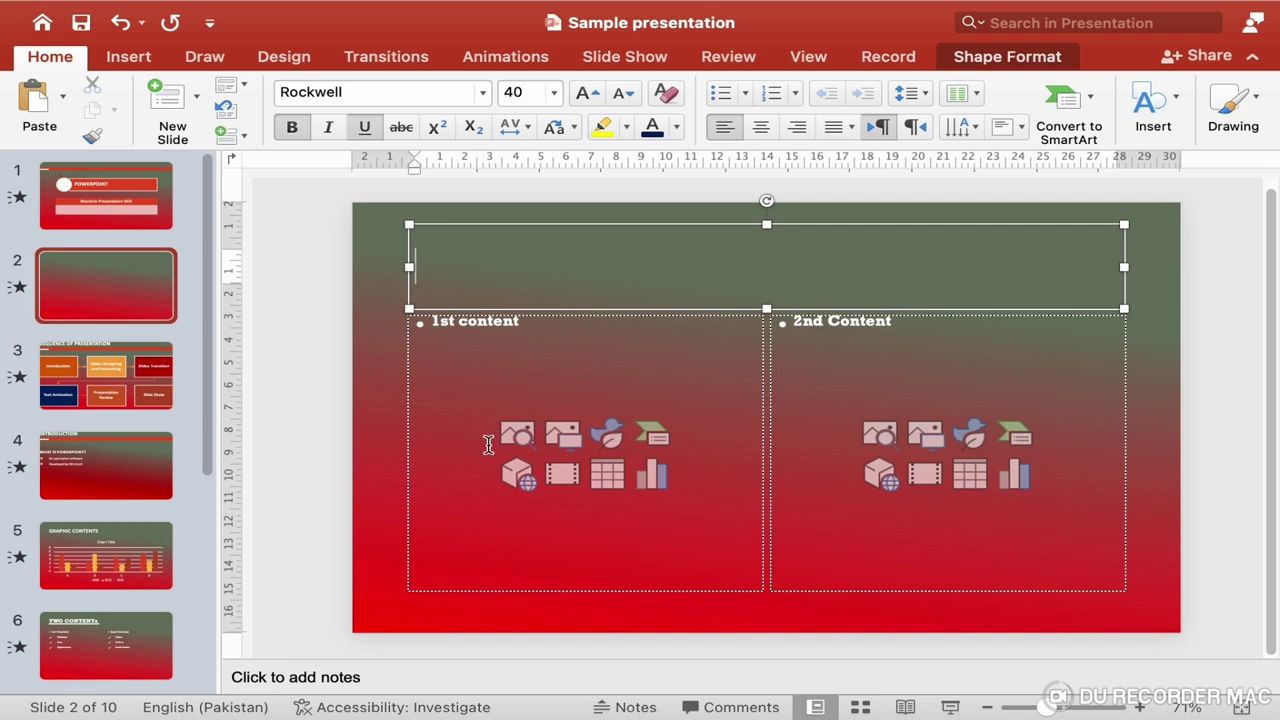
type("TWO CONTENTS")
key("ctrl+Return")
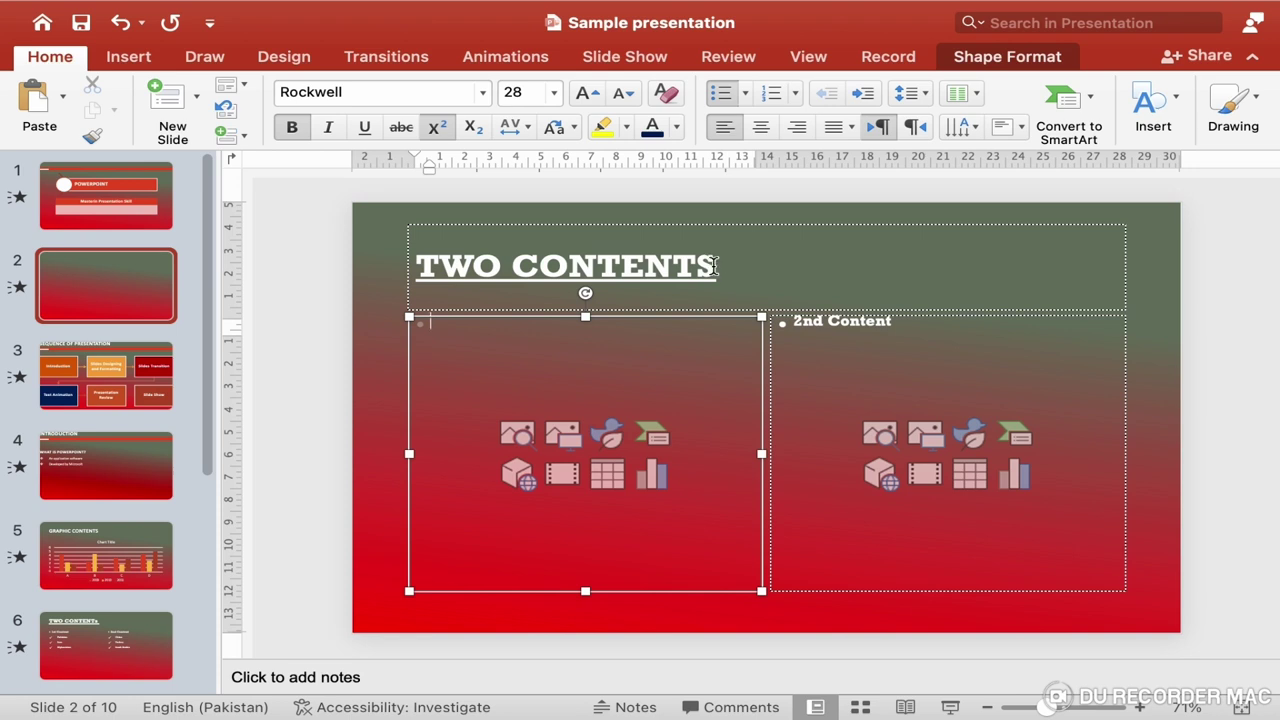
- Undo and redo the TWO CONTENTS title, then deselect the slide's placeholders
key("super+z")
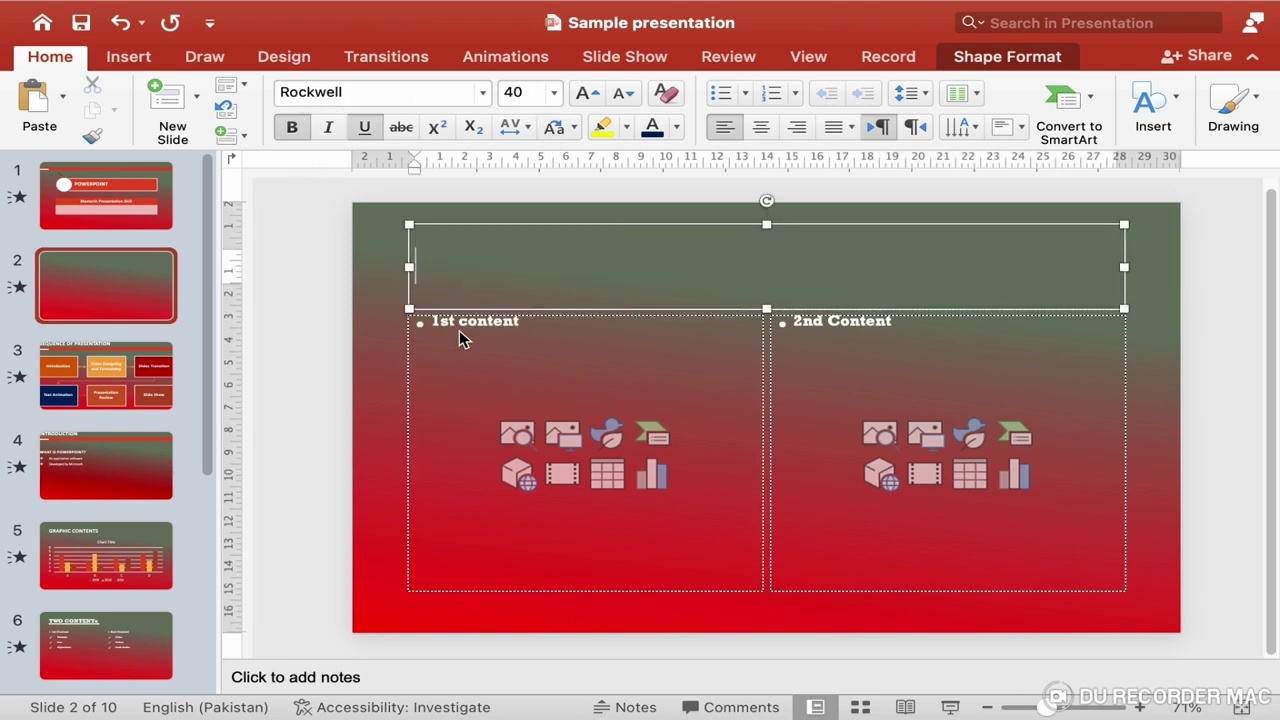
key("super+y")
left_click(819, 343)
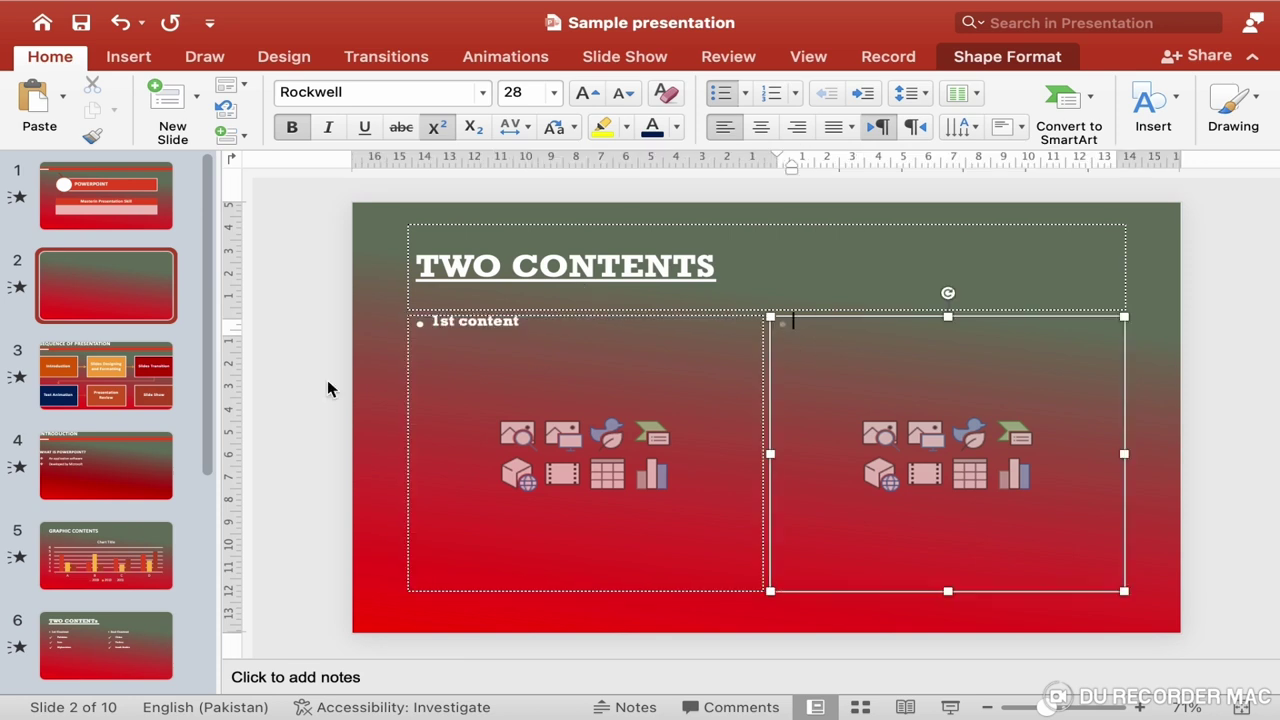
left_click(313, 475)
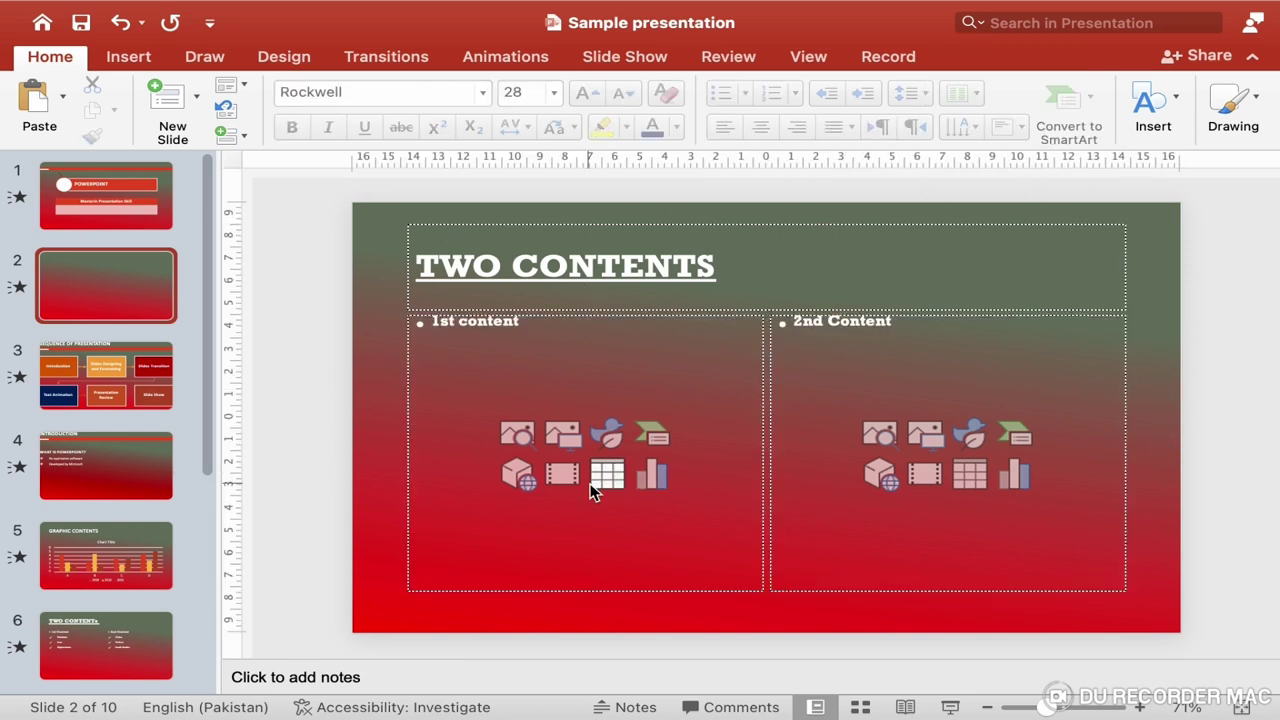
left_click(199, 104)
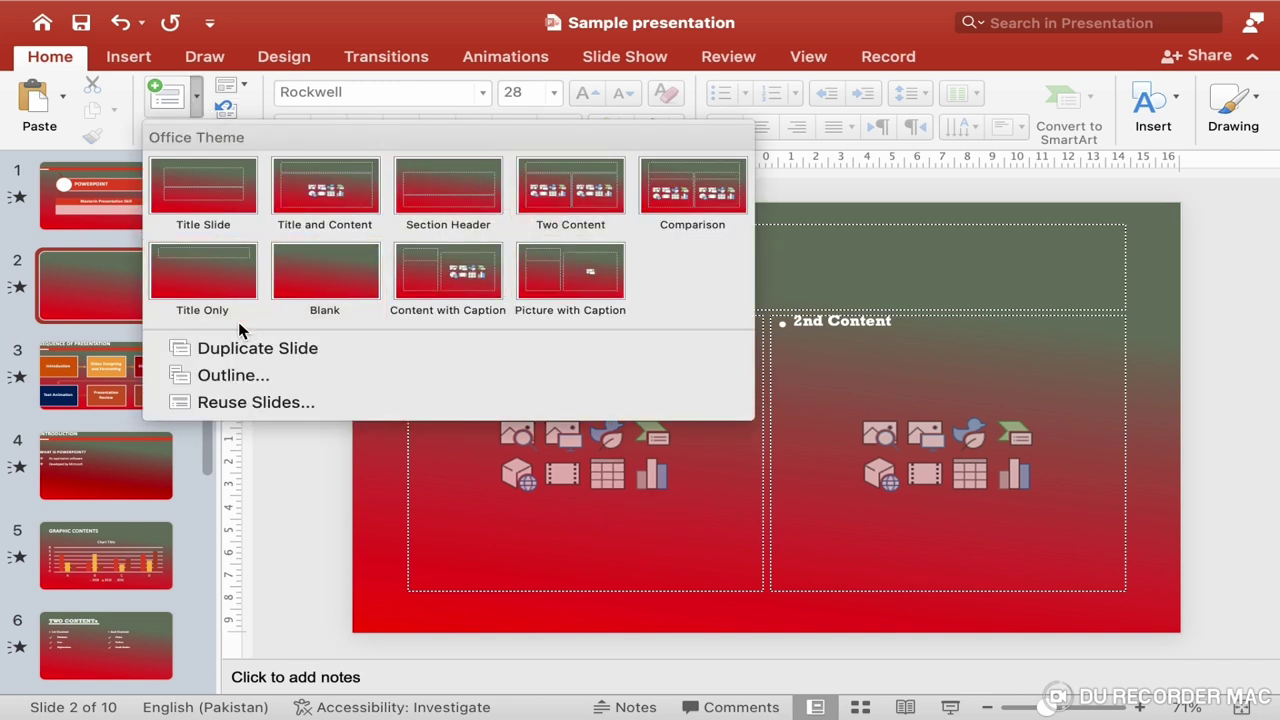
- Dismiss the layout gallery without adding a slide and switch to Handout Master view
left_click(83, 300)
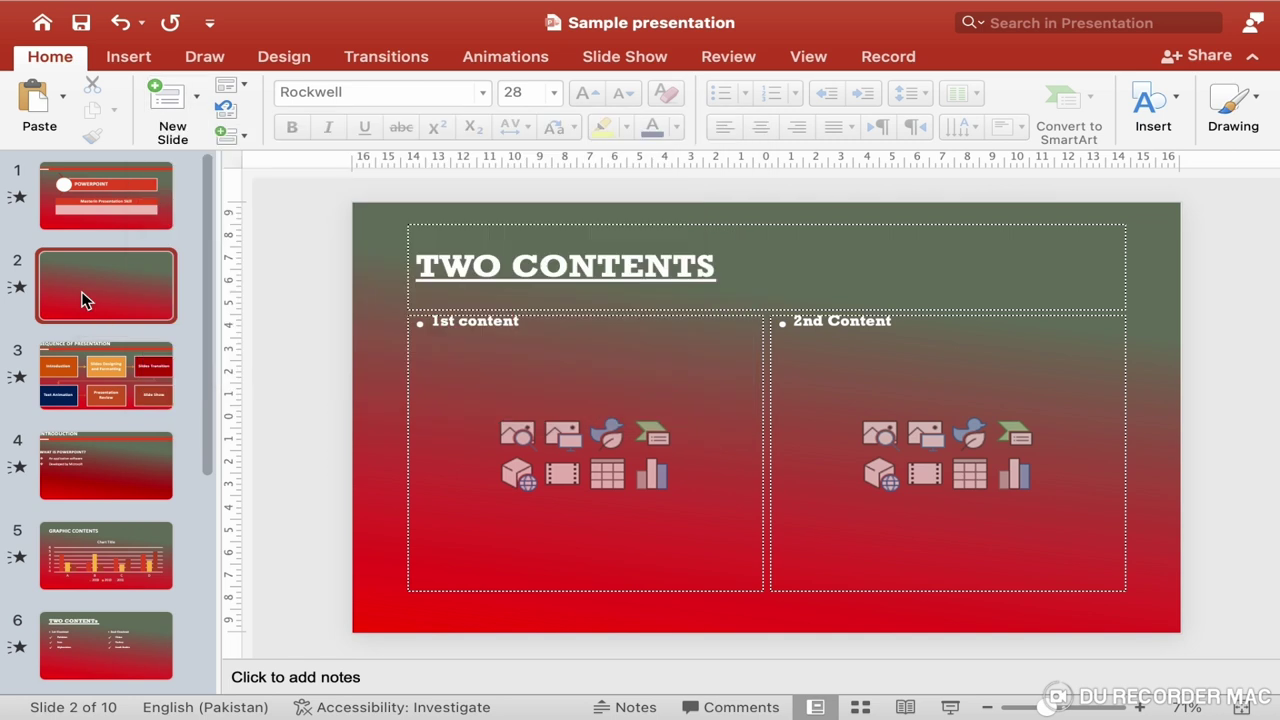
left_click(818, 62)
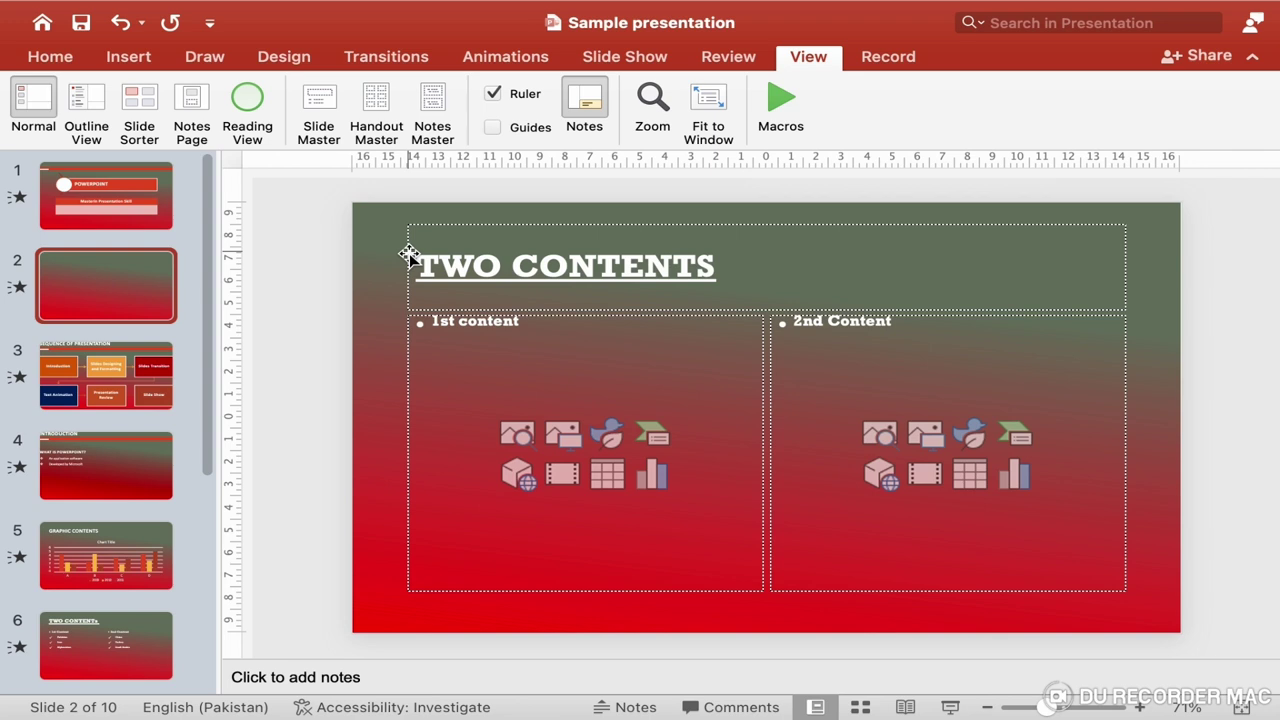
left_click(372, 106)
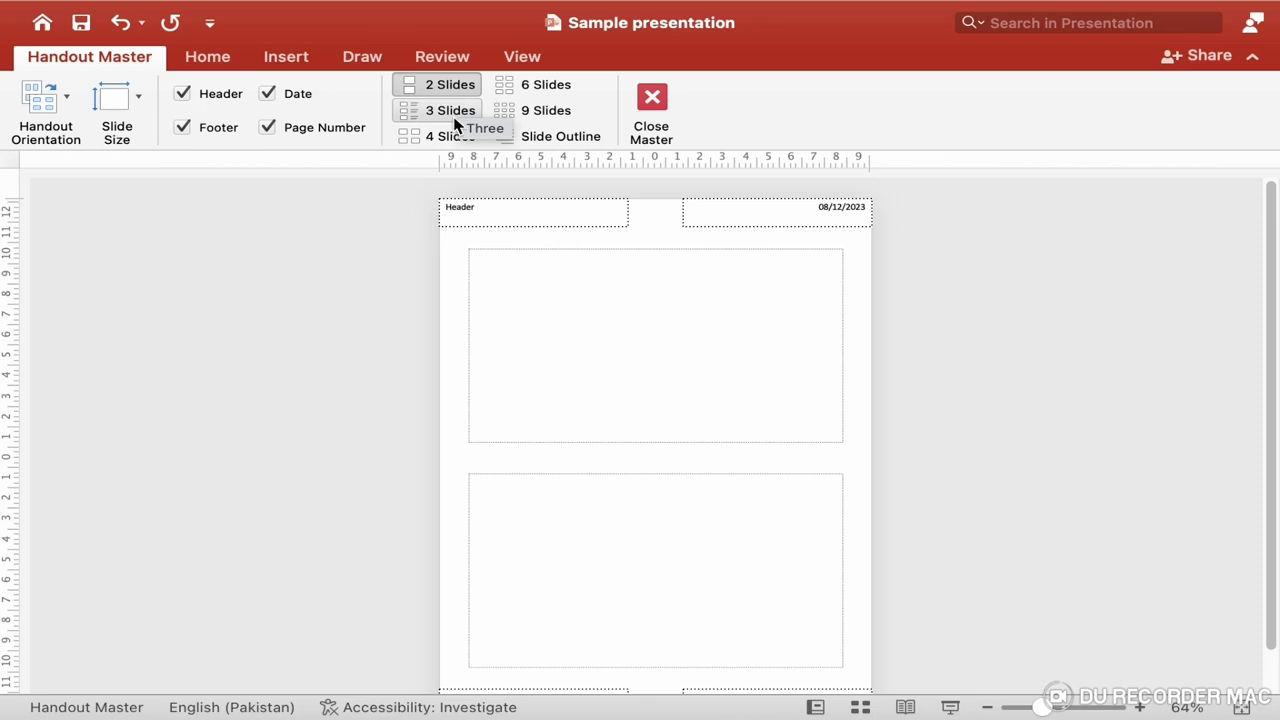
- Change the handout layout from two to four slides per page, trying three first
left_click(443, 113)
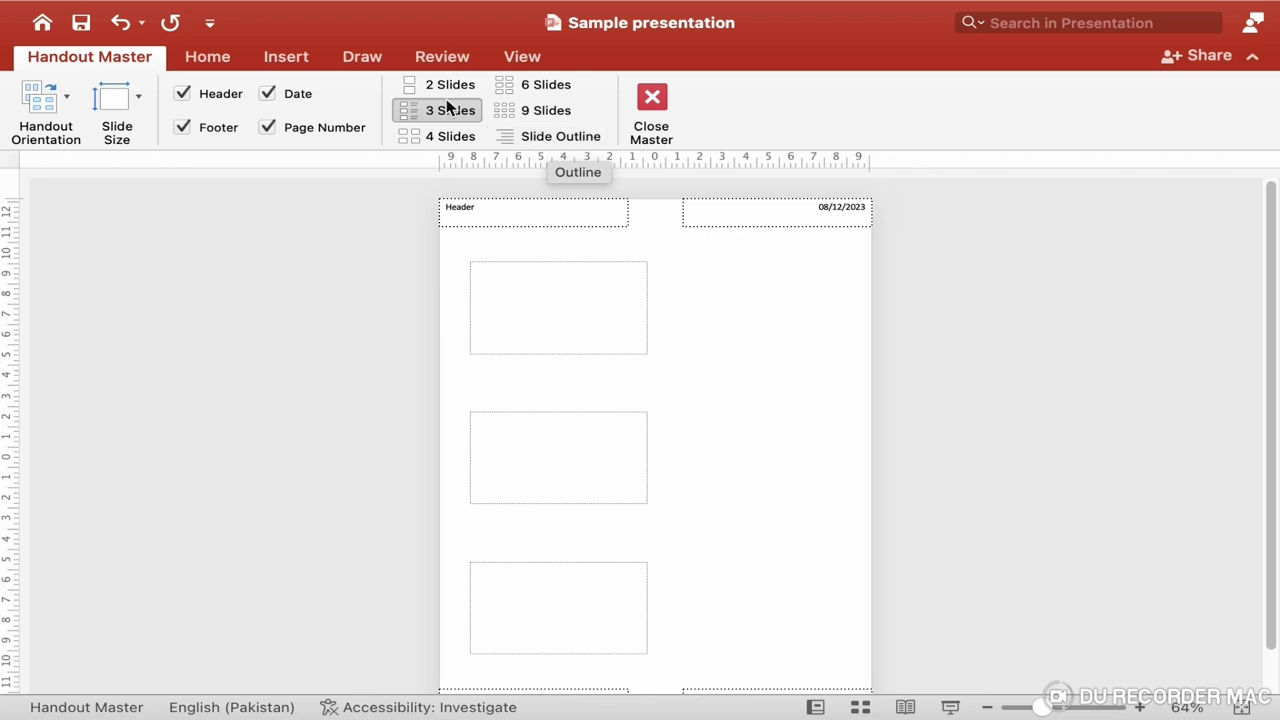
left_click(437, 141)
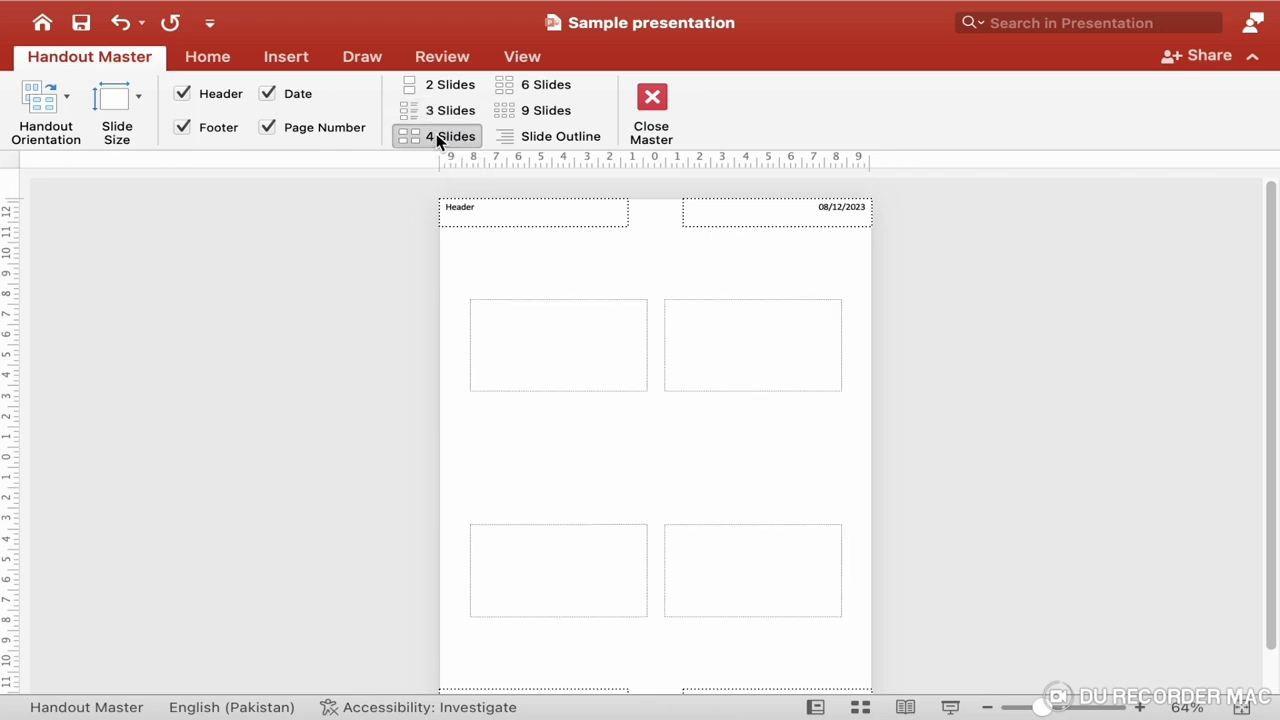
scroll(669, 472, "down", 1)
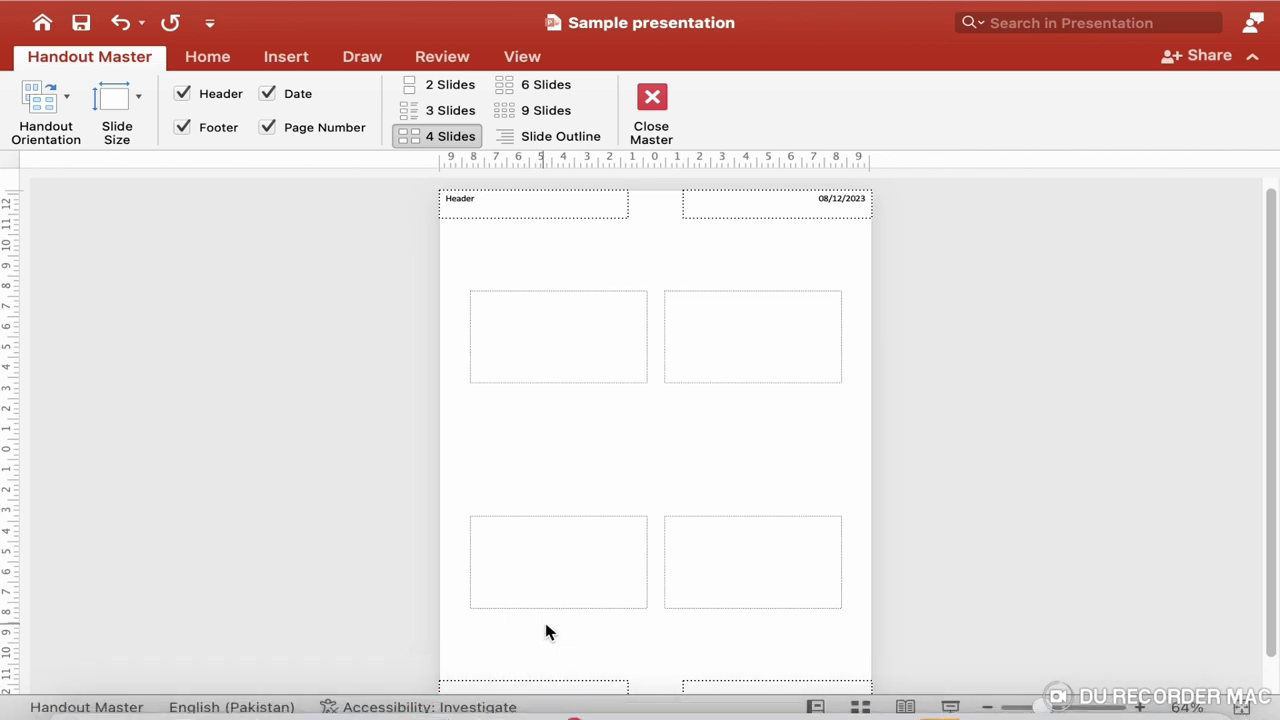
- Scroll around the handout page to inspect its header, date, footer and page-number placeholders
scroll(544, 619, "down", 2)
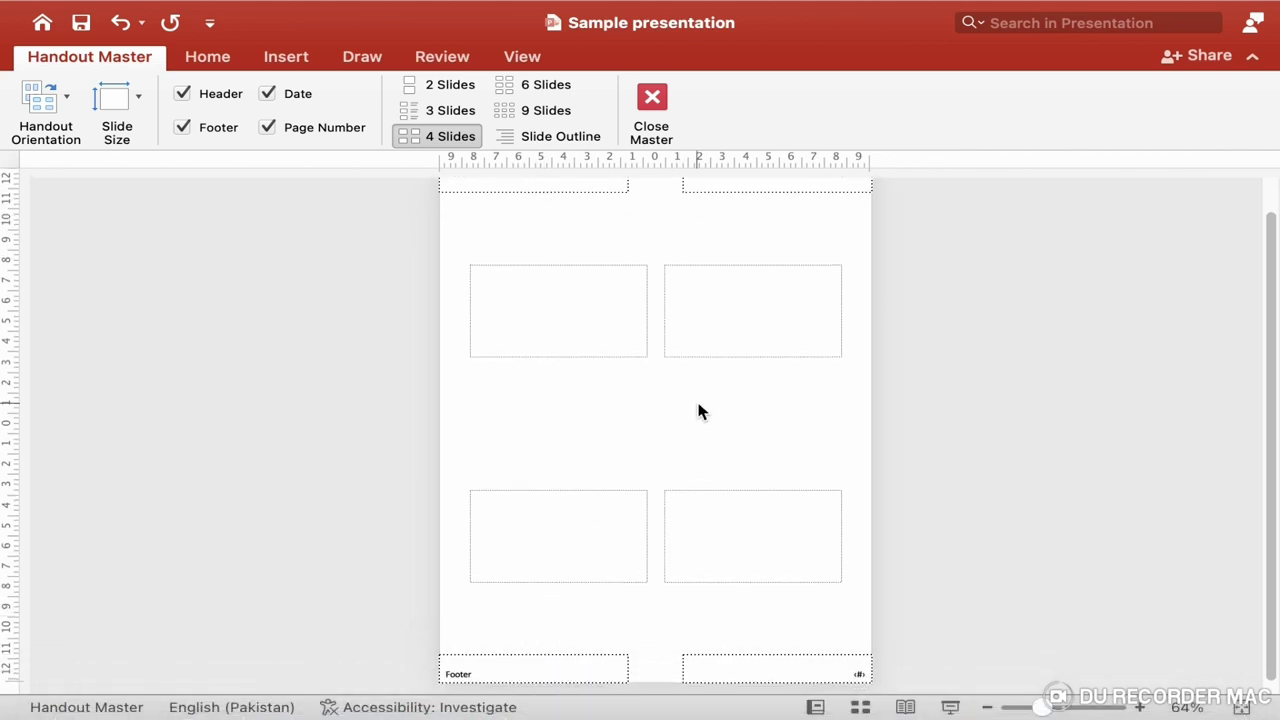
scroll(697, 405, "up", 2)
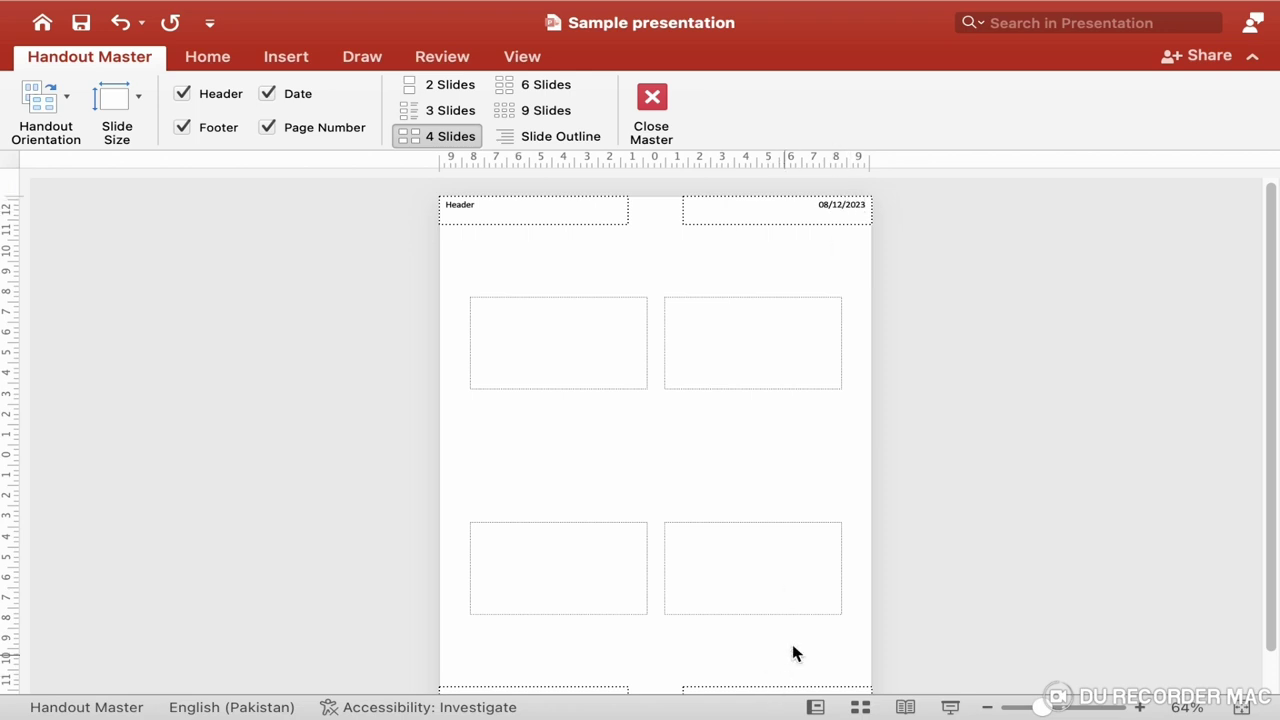
scroll(810, 620, "down", 2)
scroll(811, 623, "down", 1)
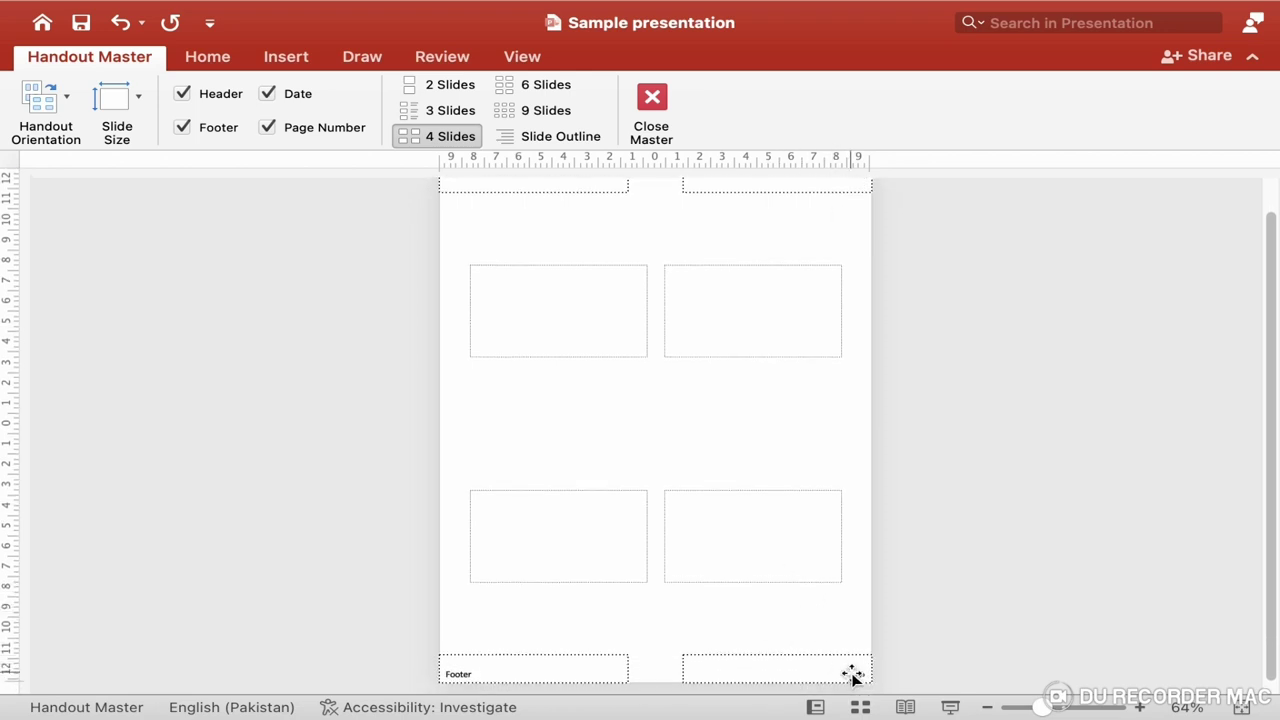
scroll(671, 526, "up", 1)
scroll(671, 526, "up", 3)
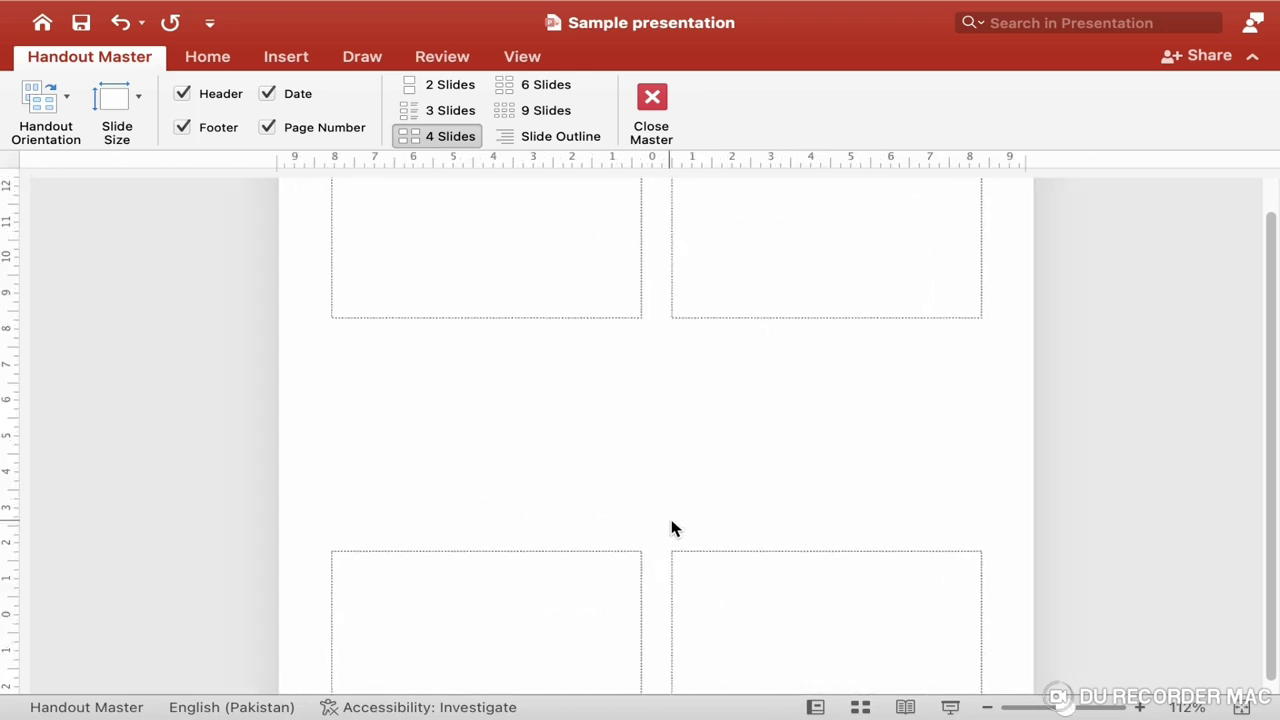
scroll(671, 526, "up", 2)
scroll(671, 526, "up", 3)
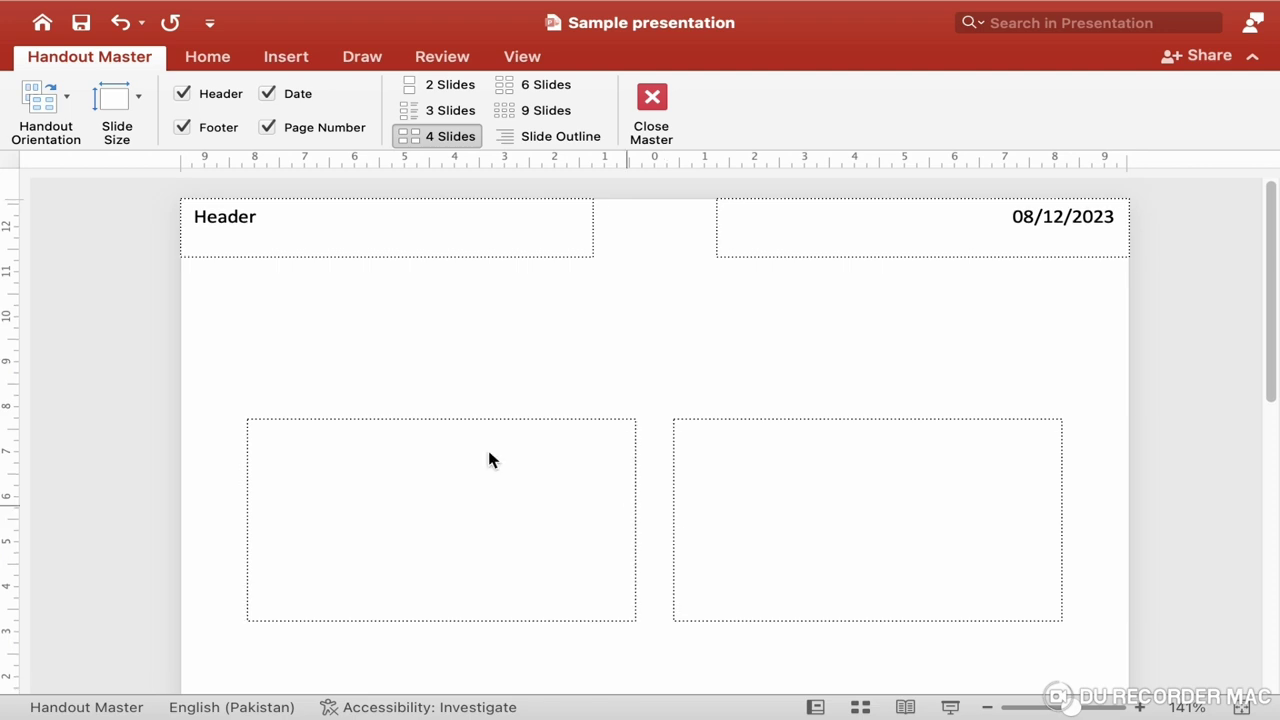
scroll(1014, 285, "down", 5)
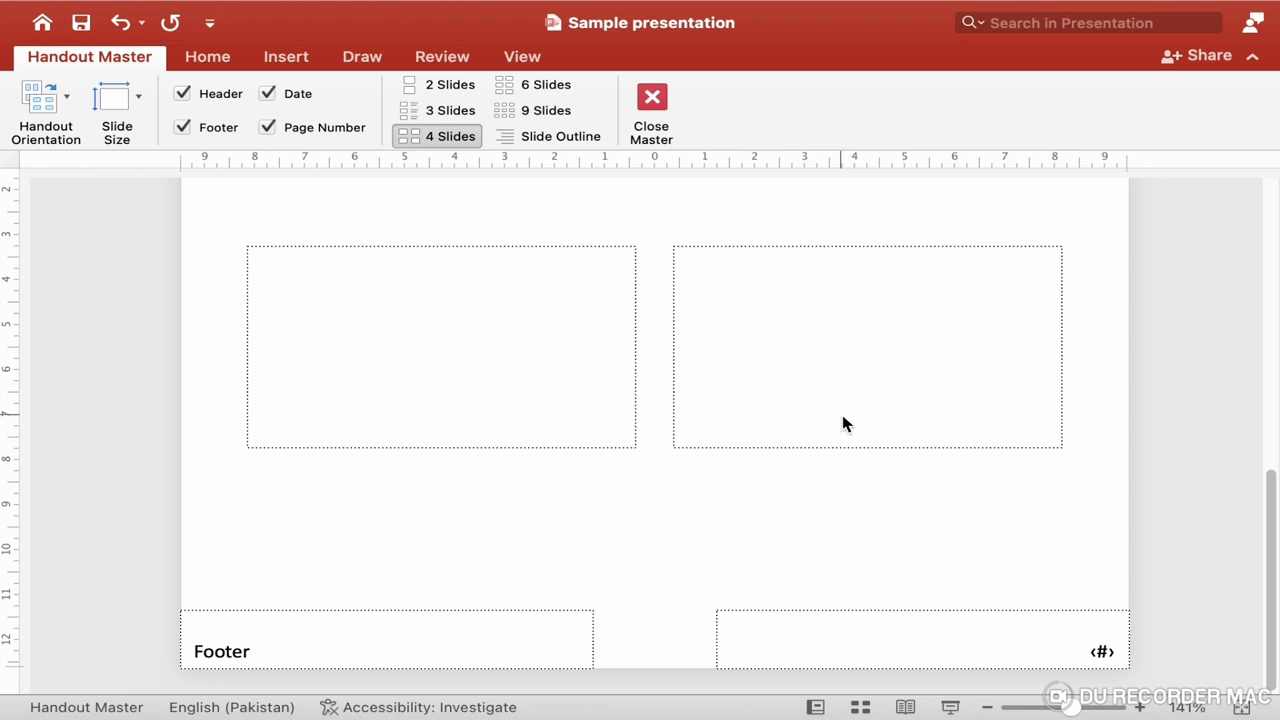
scroll(842, 418, "down", 5)
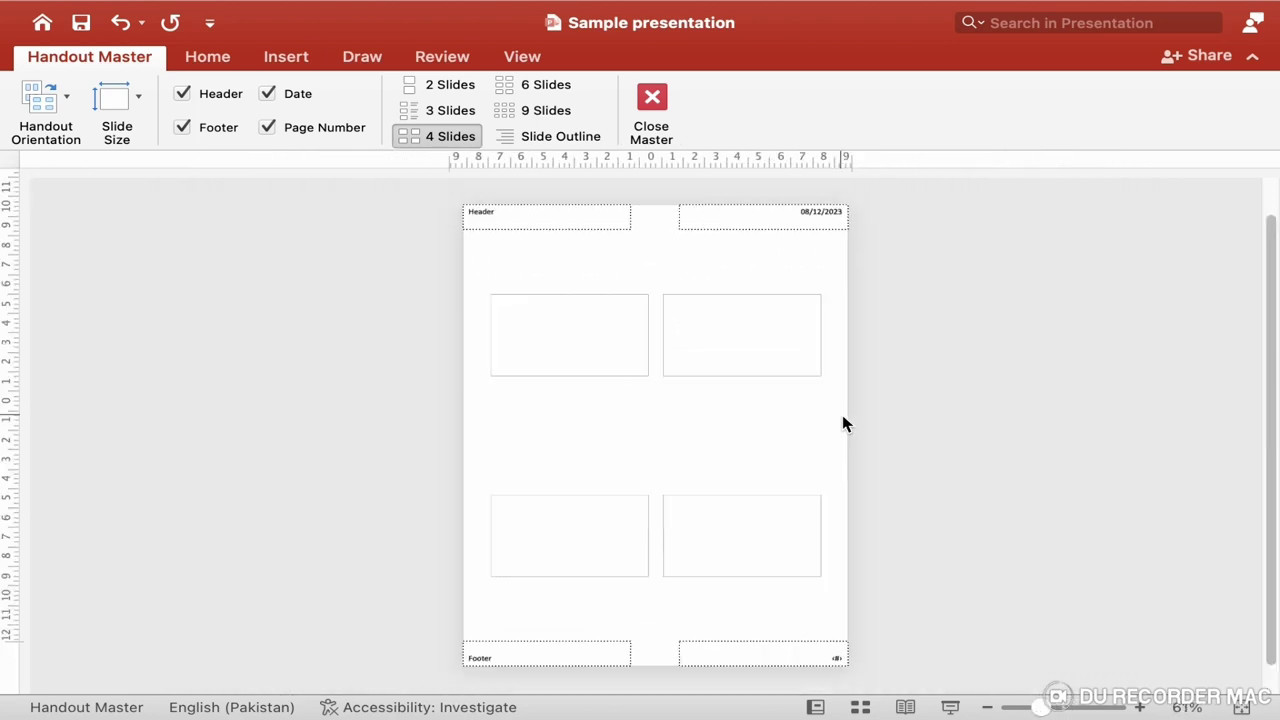
scroll(841, 411, "down", 1)
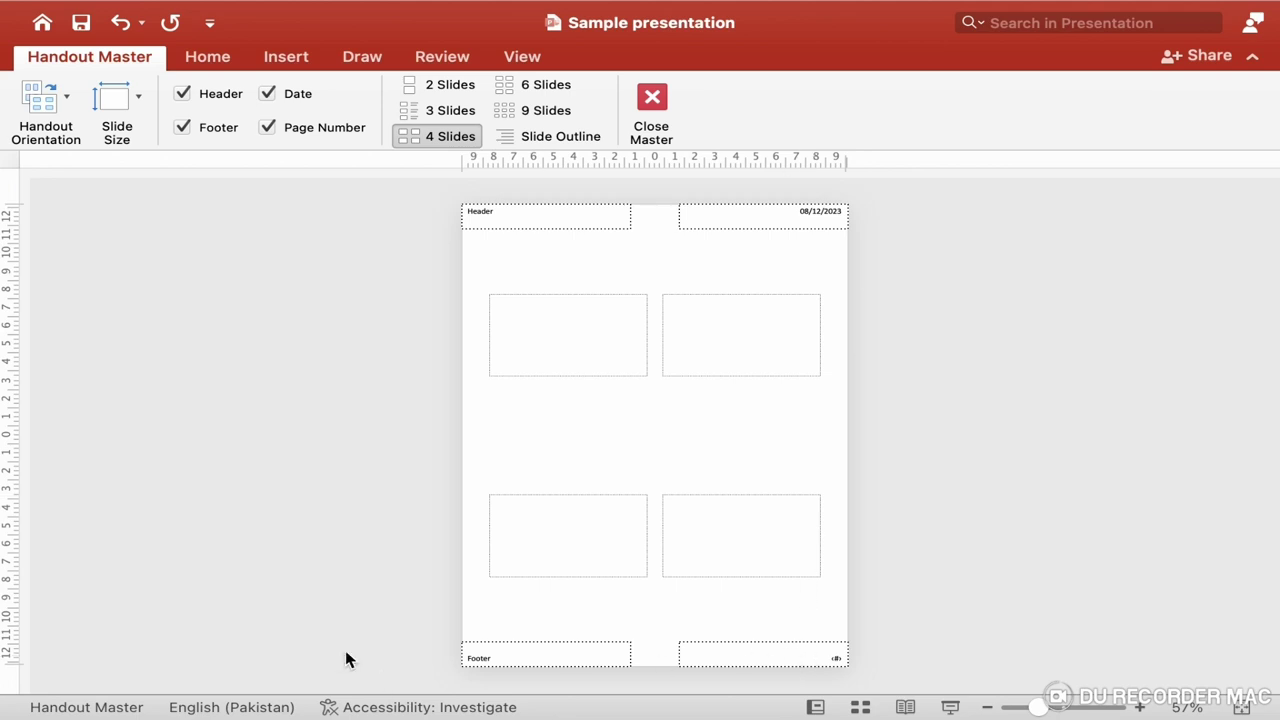
- Set the four-slide handout page orientation to Landscape
left_click(70, 99)
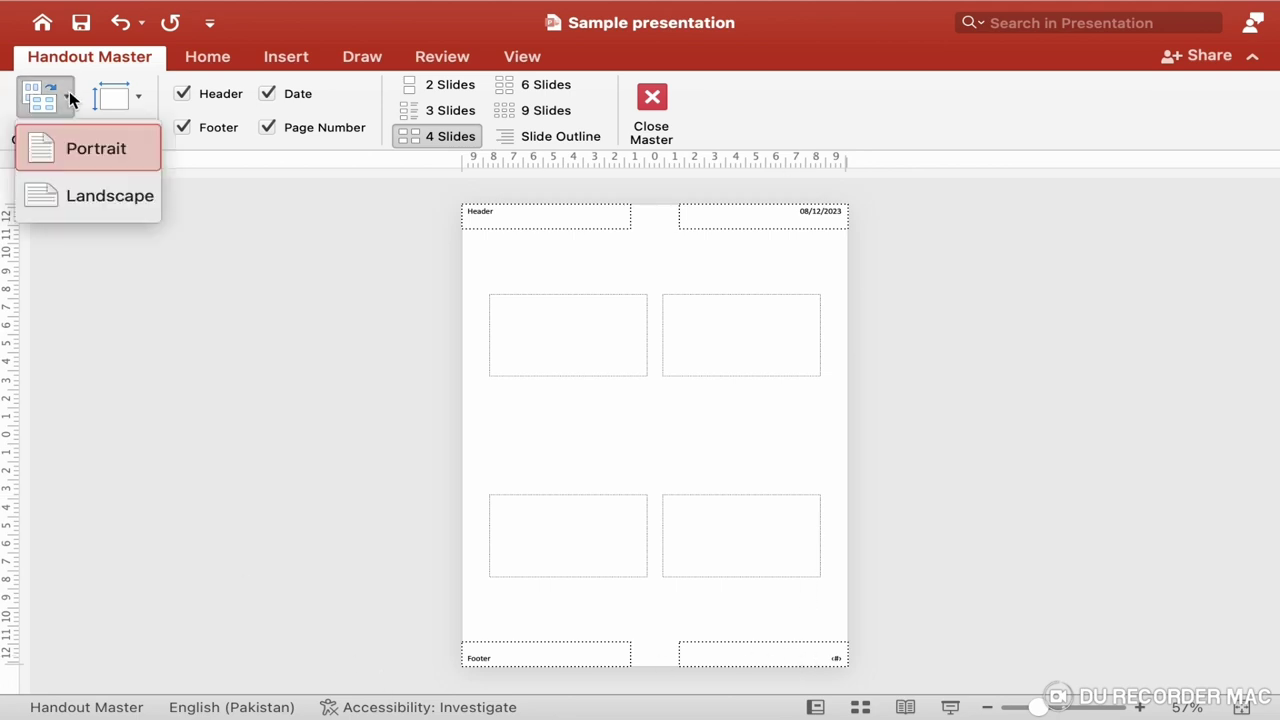
left_click(110, 197)
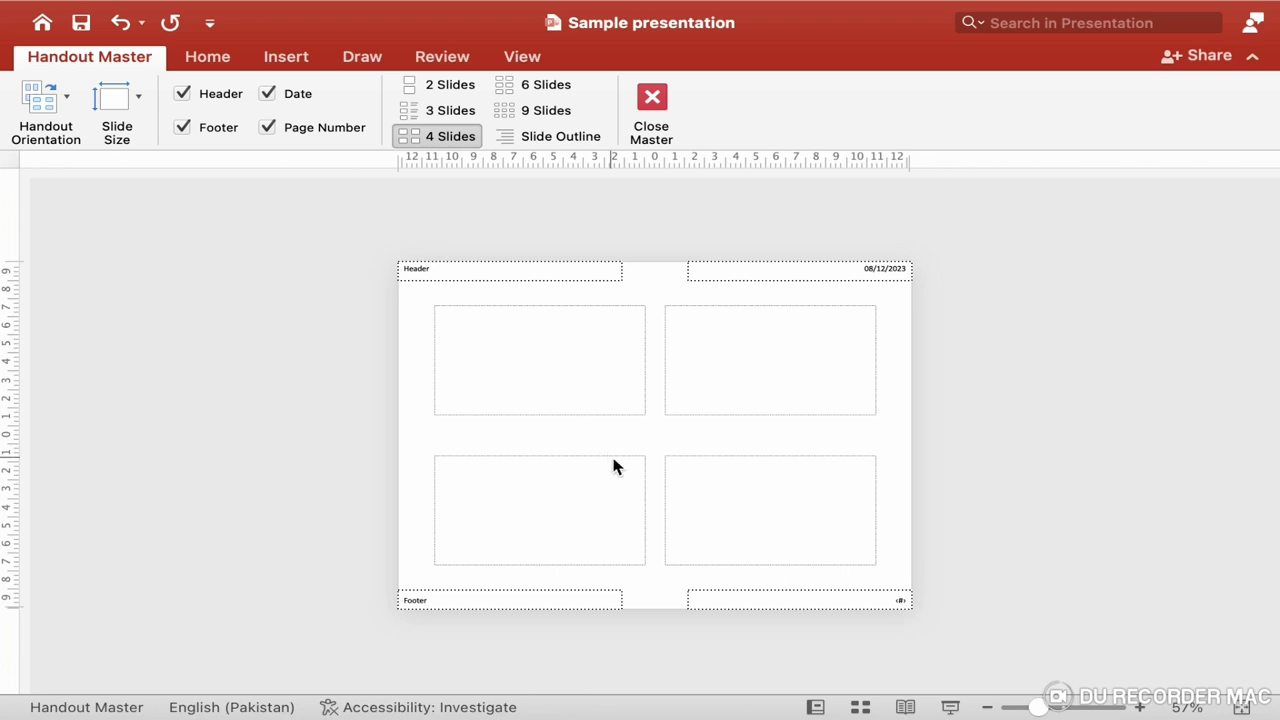
scroll(611, 453, "up", 3)
scroll(614, 463, "down", 2)
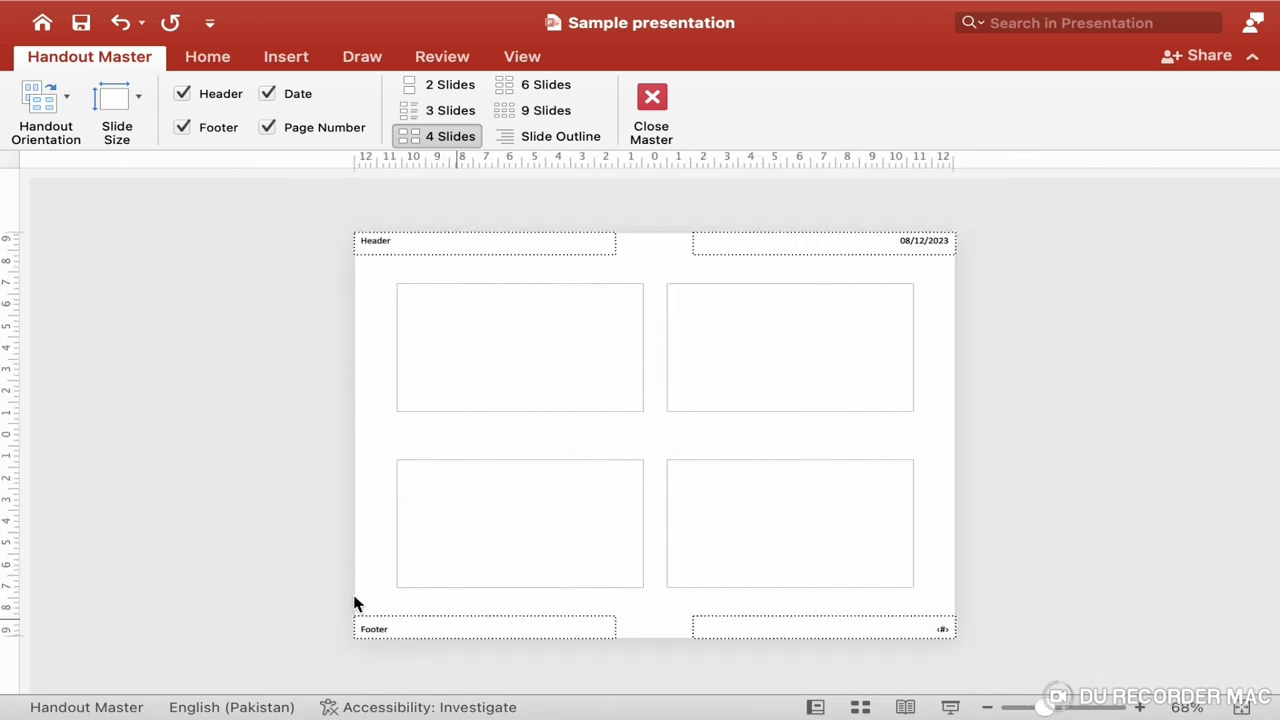
left_click(143, 112)
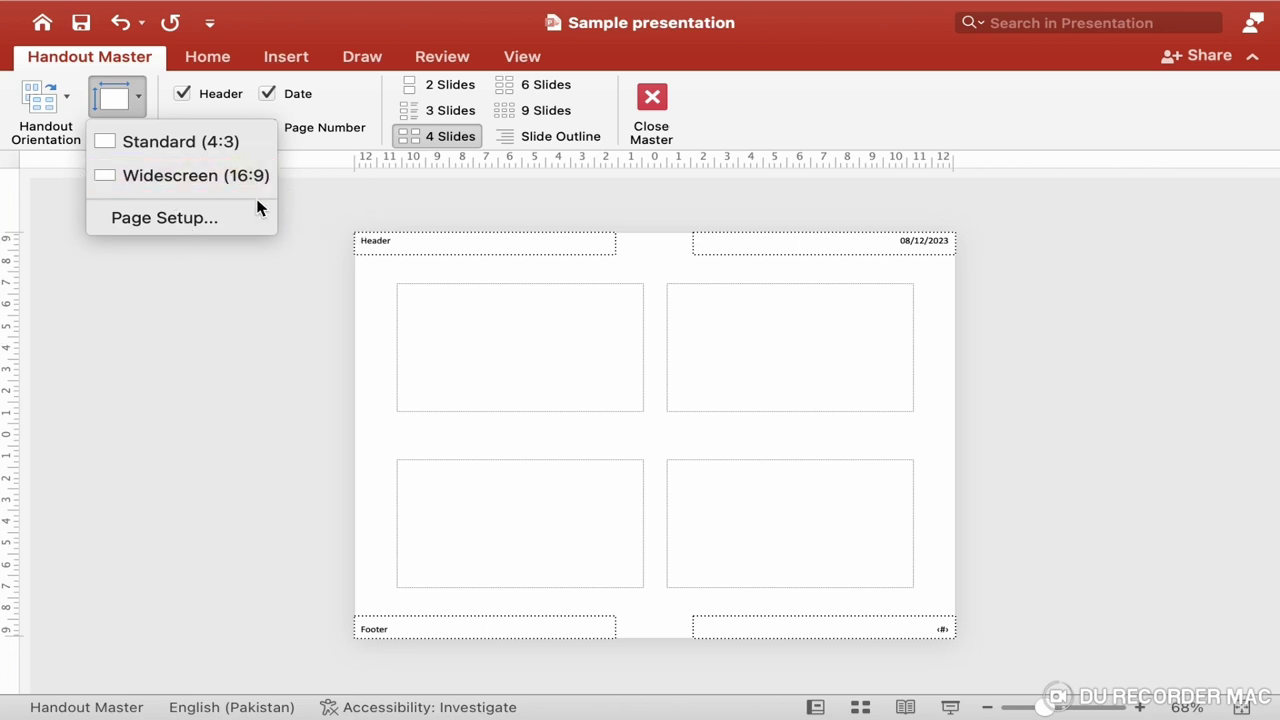
- Make the slides Widescreen (16:9) with content scaled up, then view Page Setup without changes
left_click(224, 190)
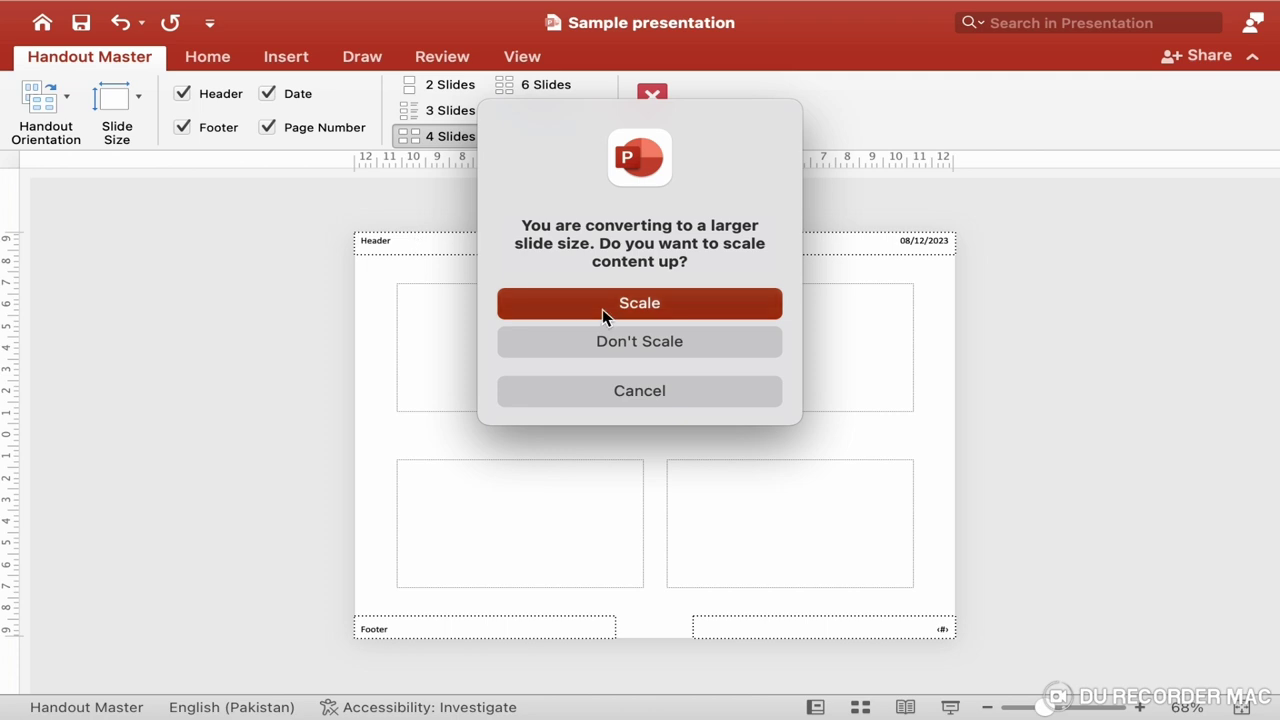
left_click(600, 311)
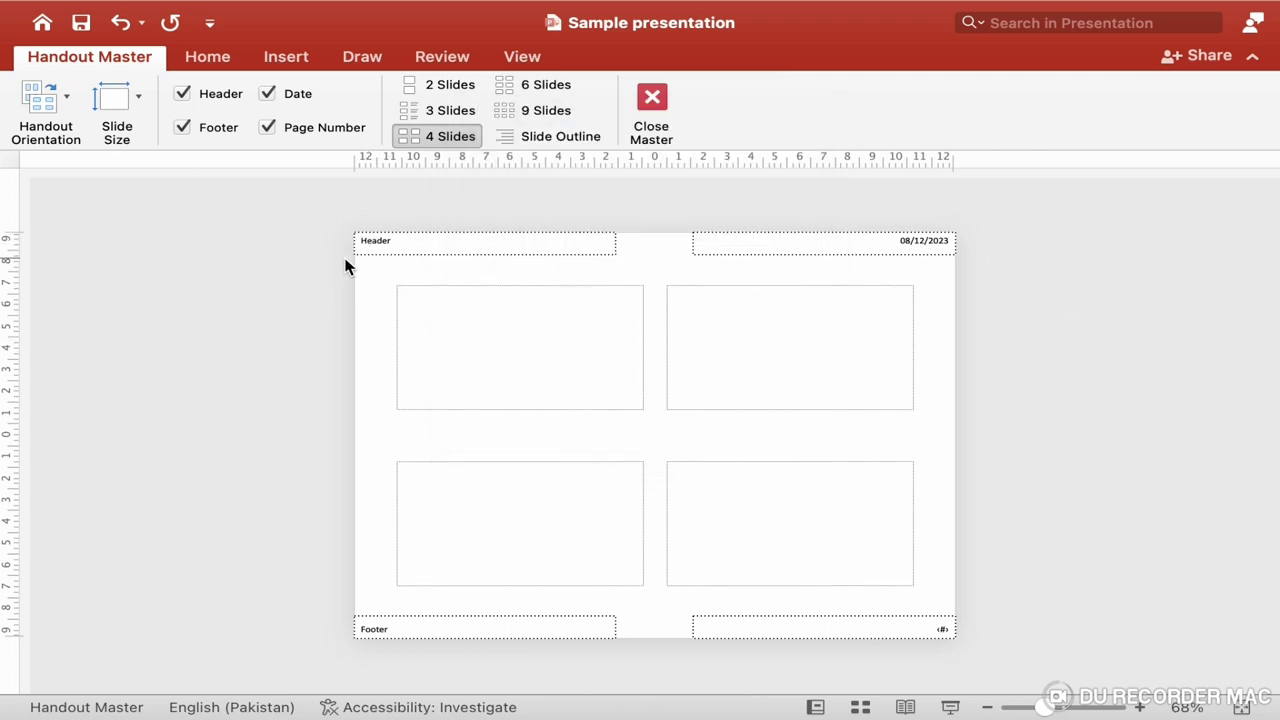
left_click(141, 110)
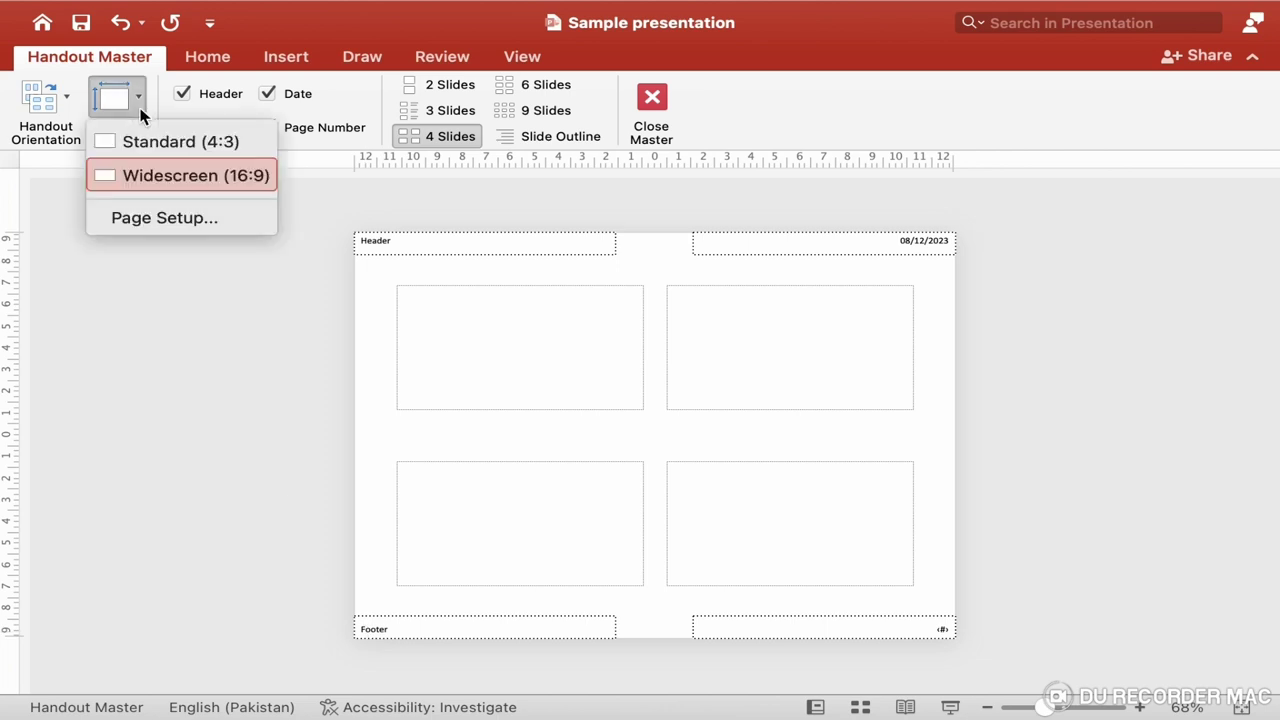
left_click(176, 217)
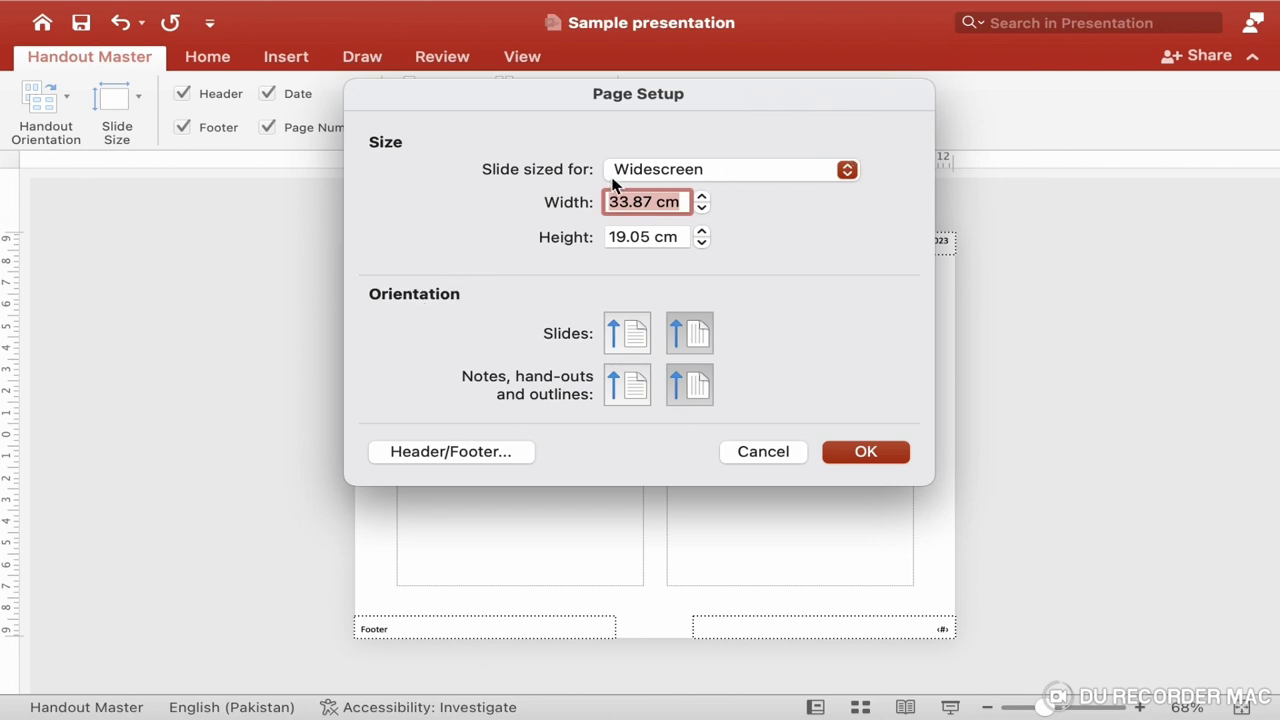
left_click(800, 452)
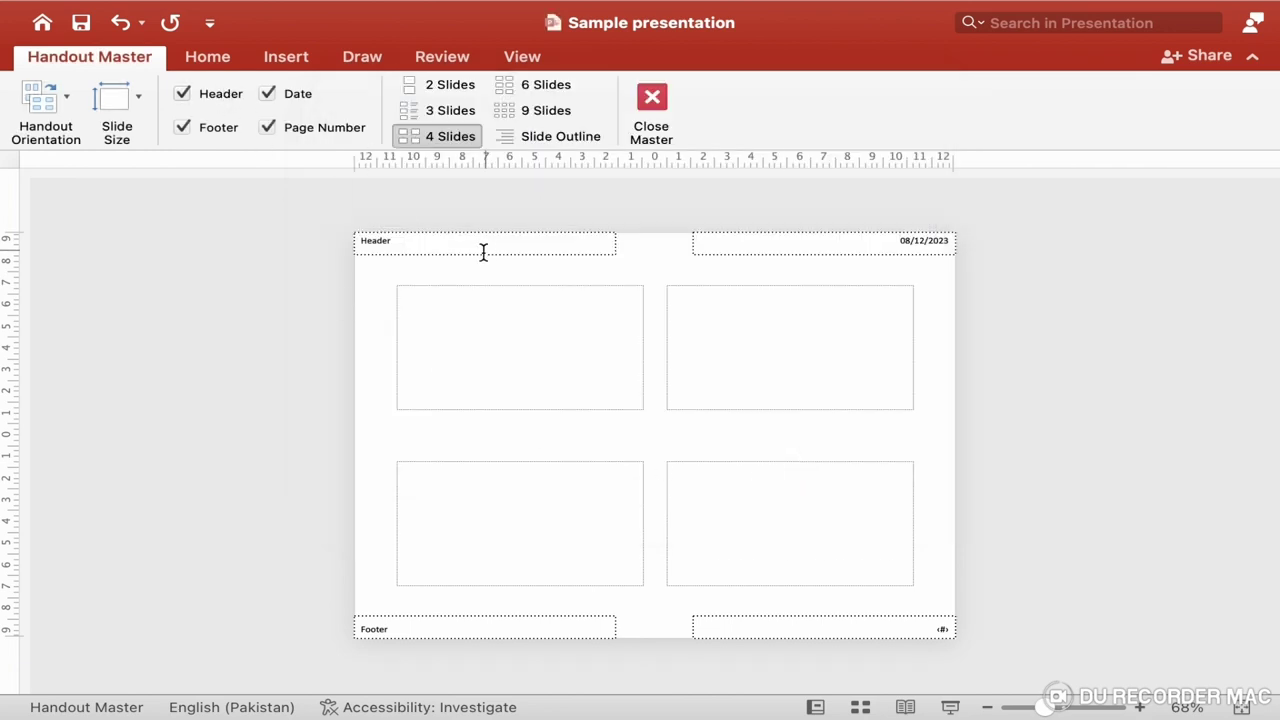
scroll(406, 317, "up", 3)
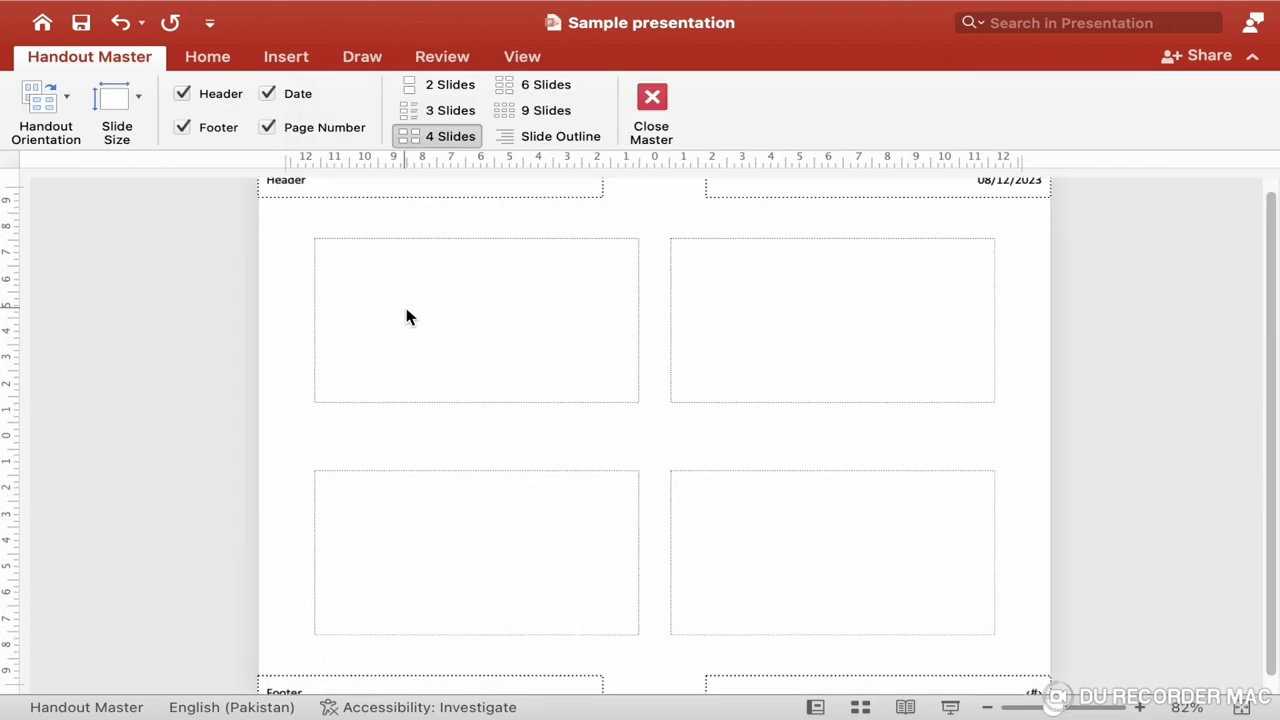
left_click(182, 95)
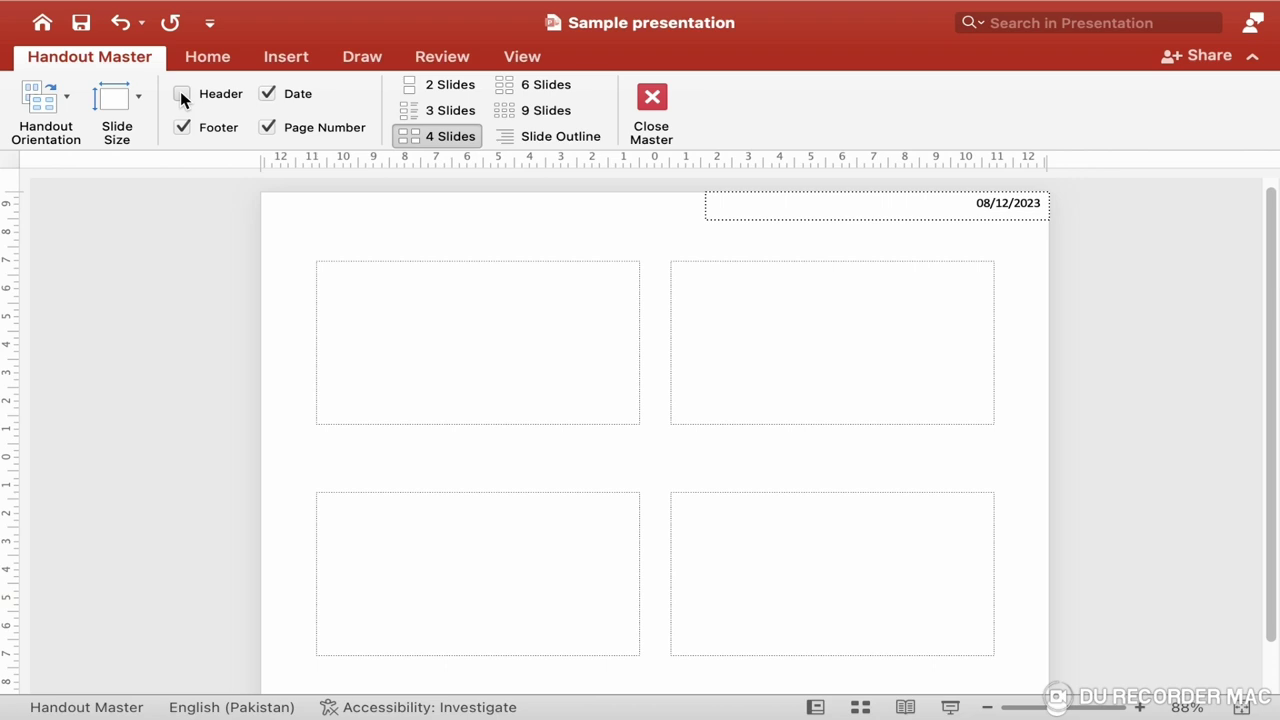
left_click(183, 97)
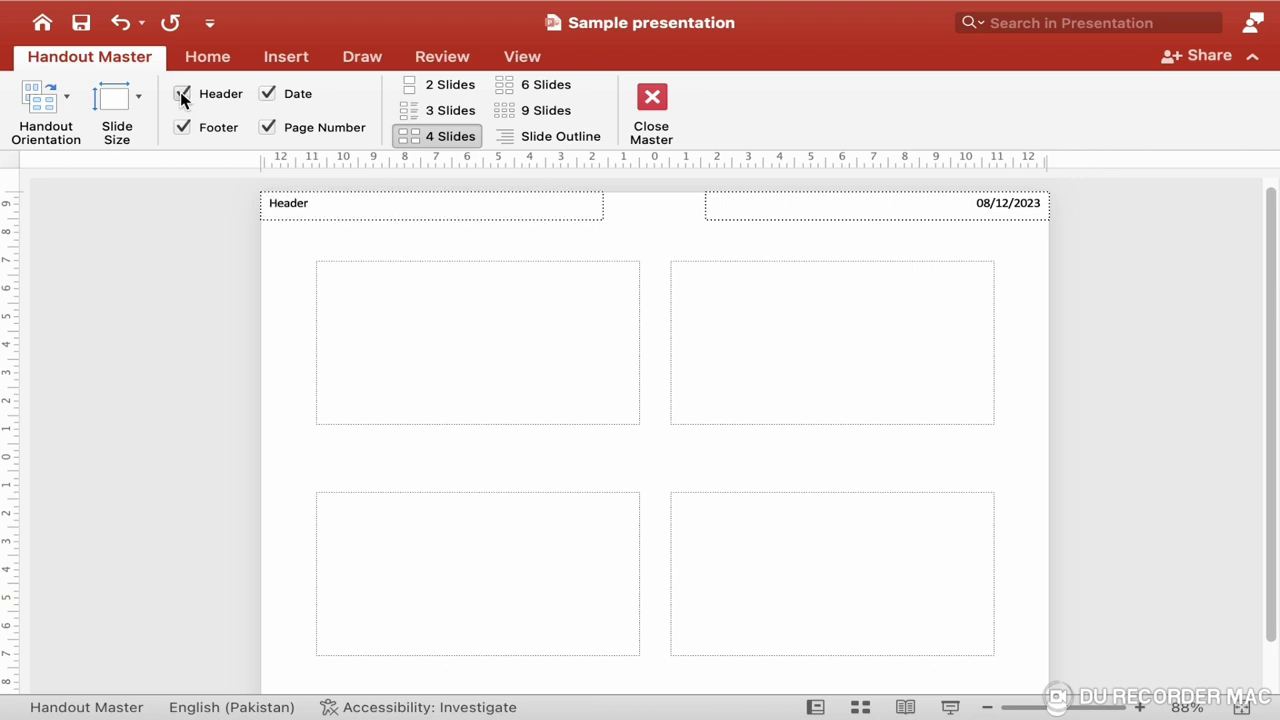
left_click(299, 205)
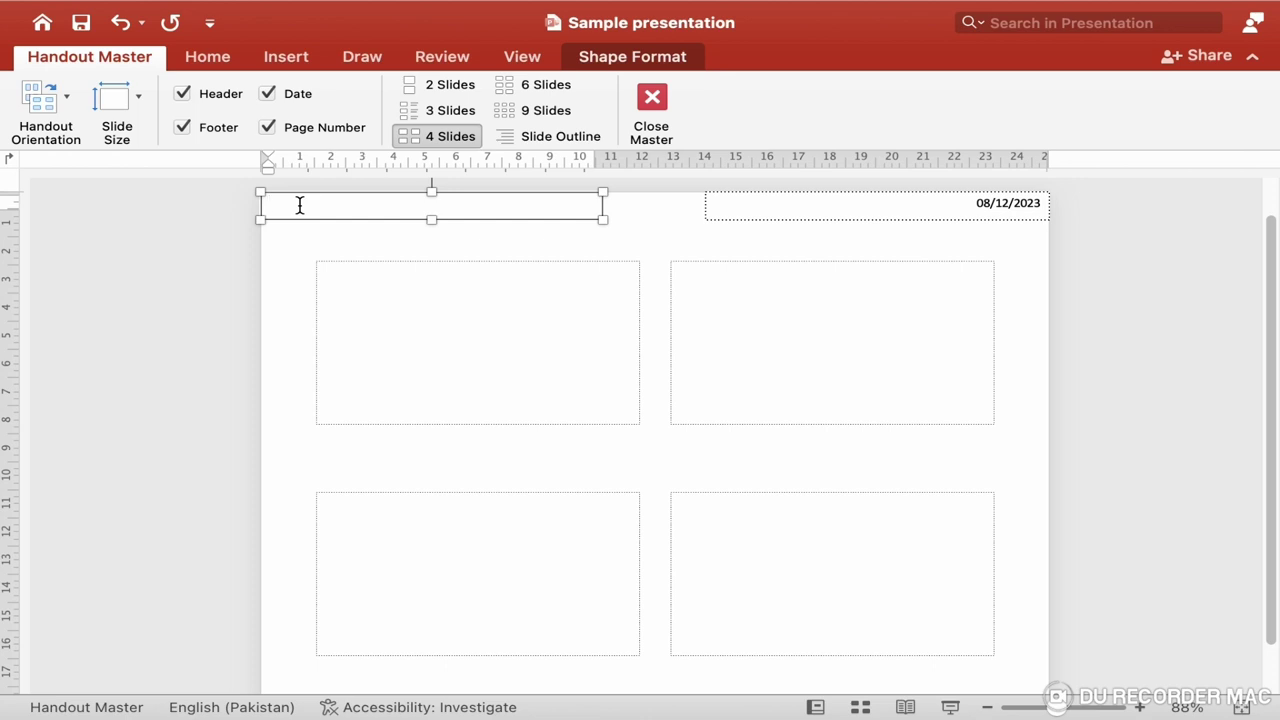
scroll(388, 495, "down", 3)
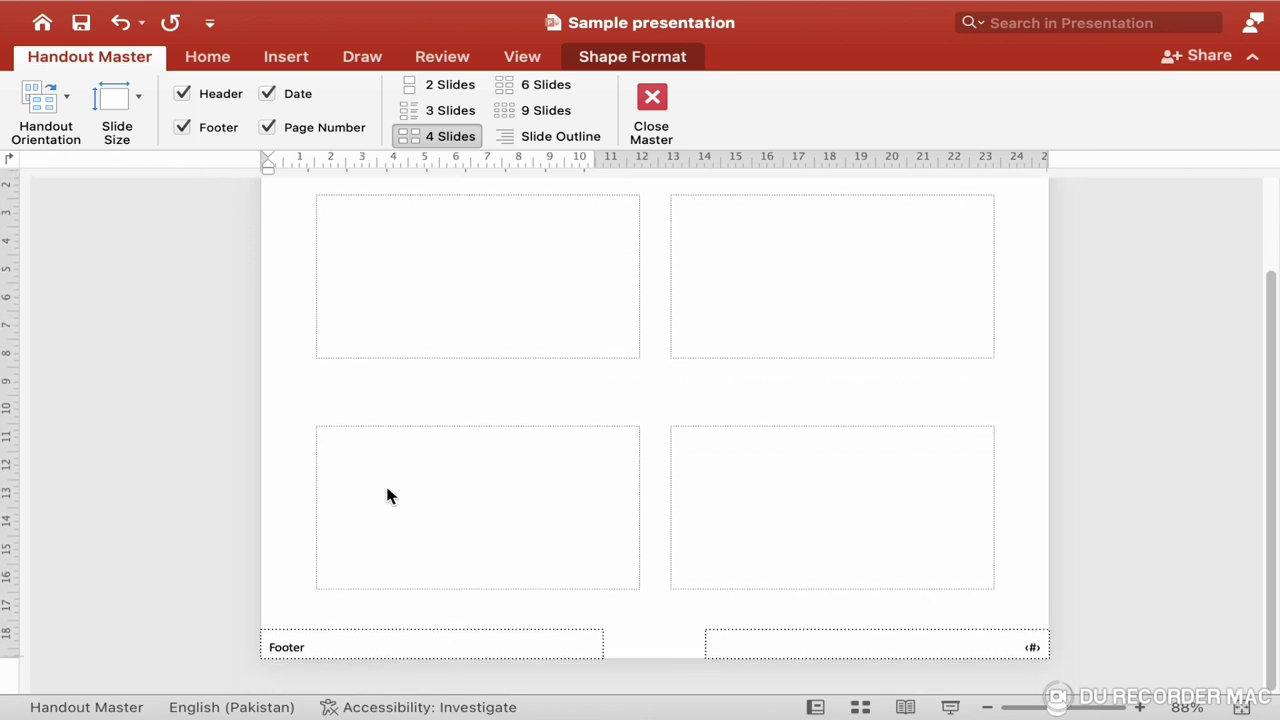
left_click(184, 127)
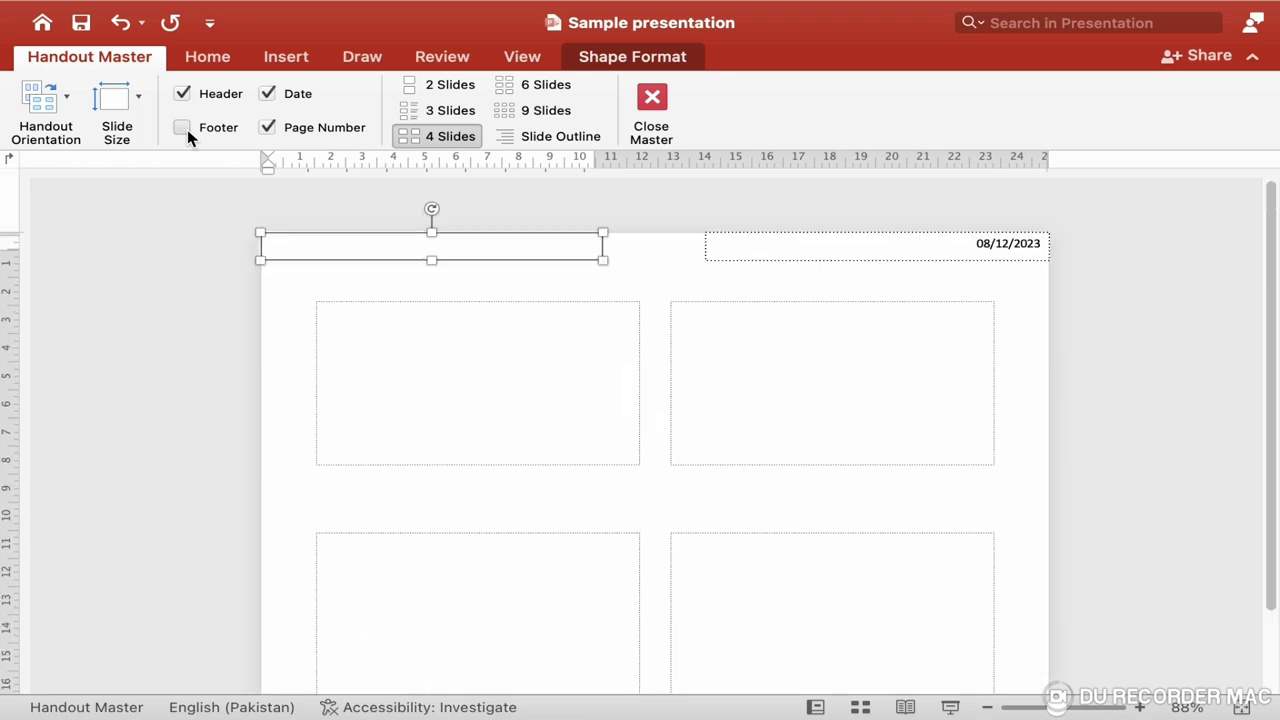
scroll(351, 452, "down", 3)
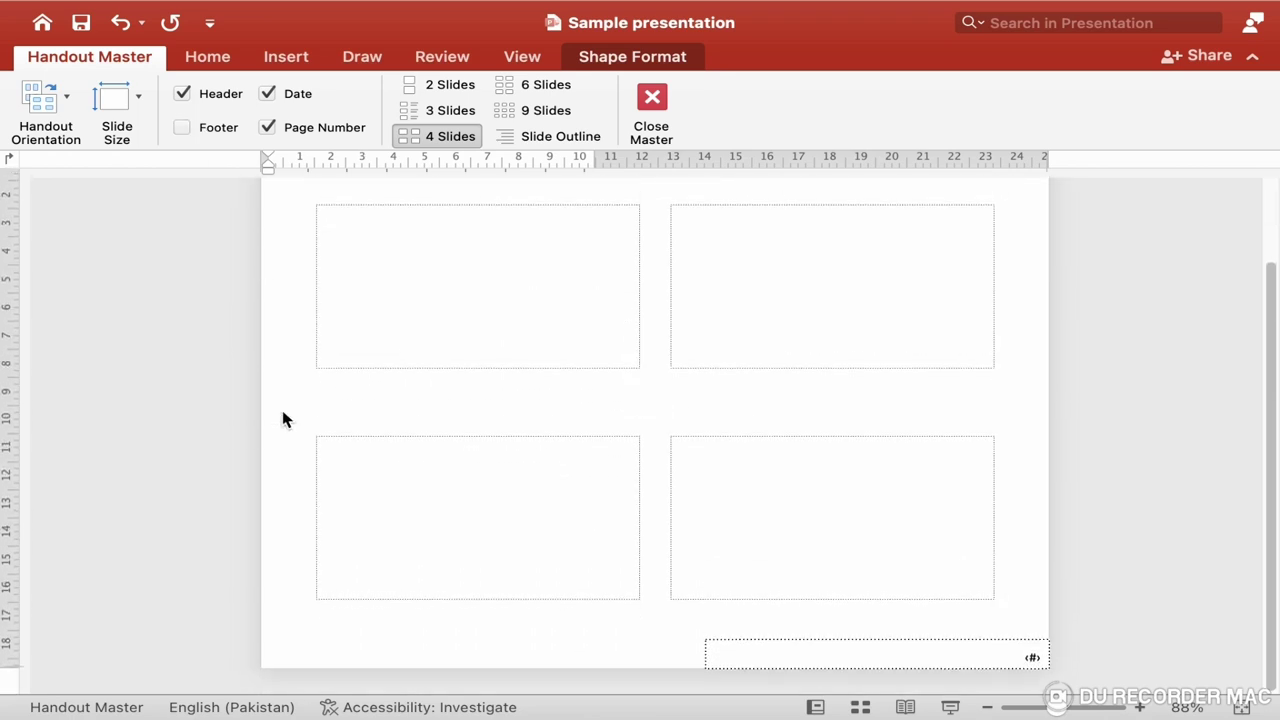
left_click(181, 128)
scroll(431, 483, "down", 3)
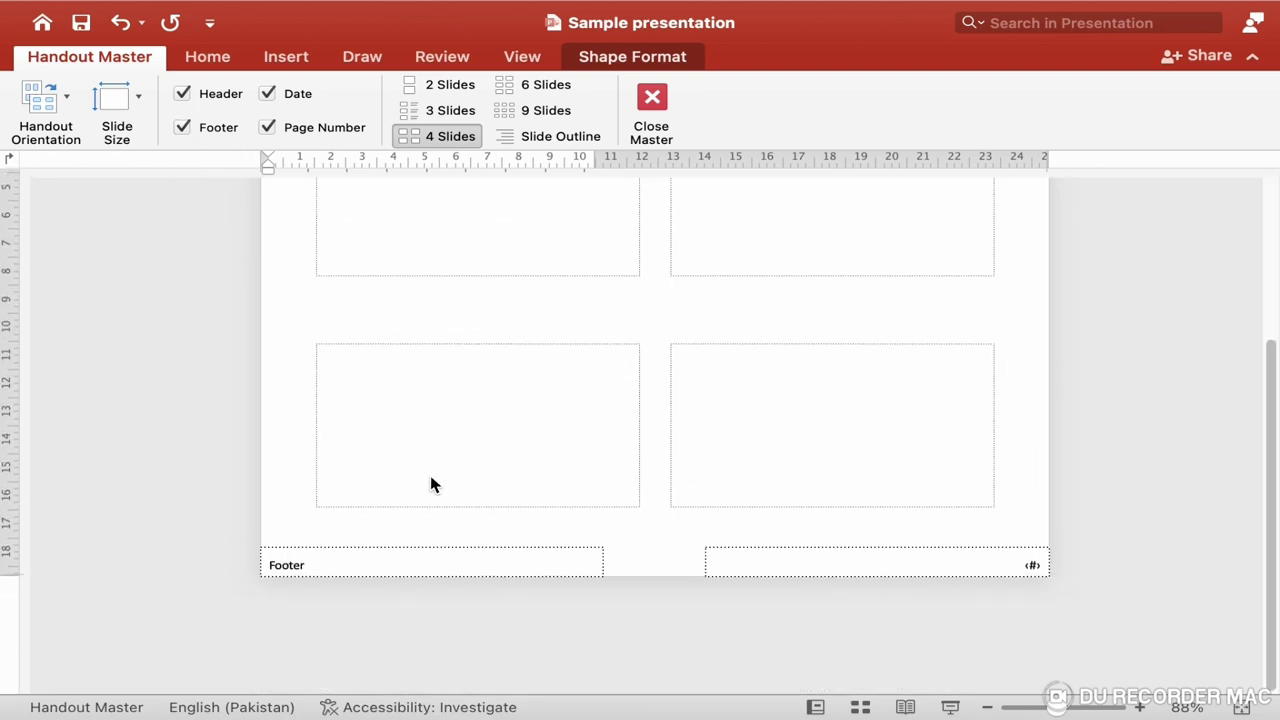
scroll(594, 512, "up", 3)
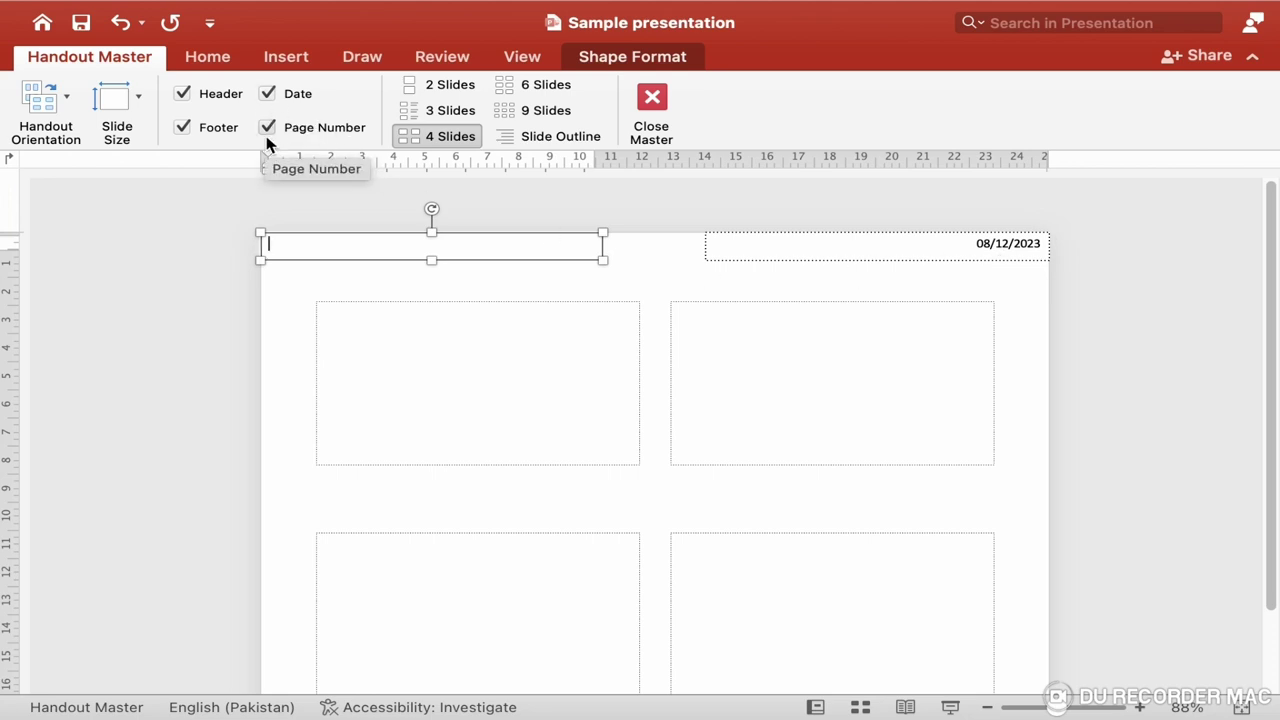
scroll(556, 475, "down", 5)
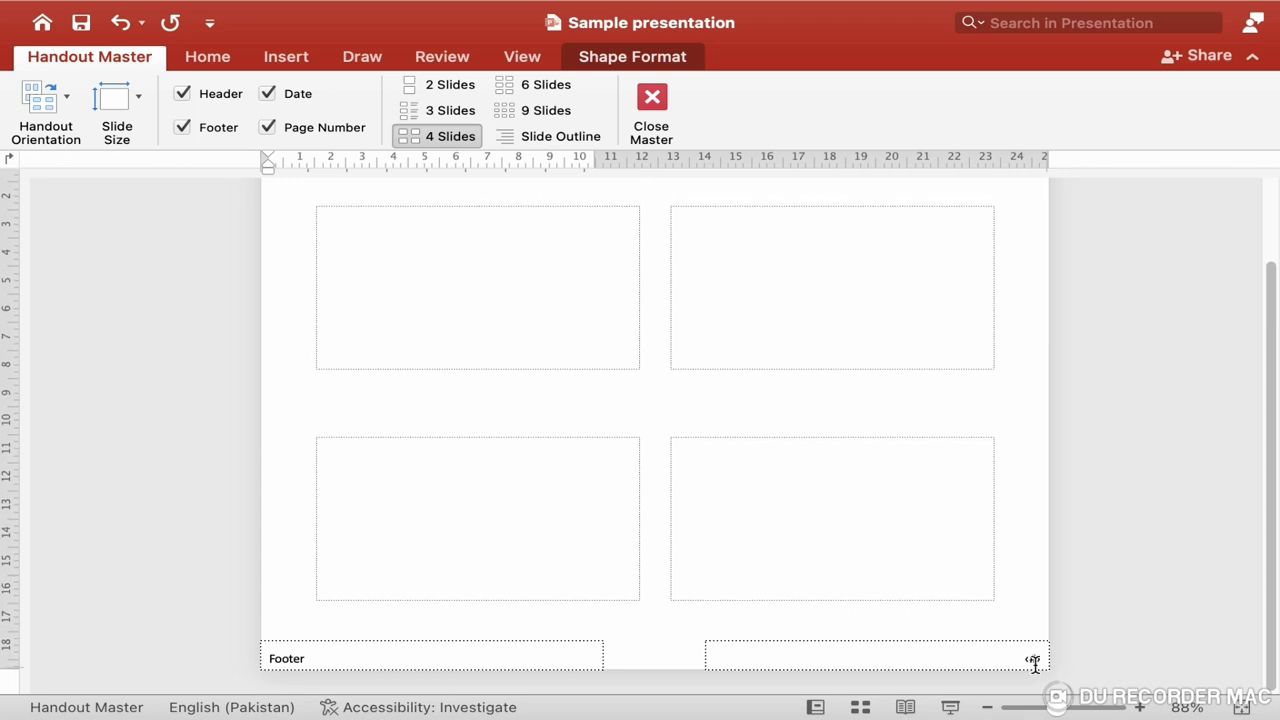
scroll(577, 508, "up", 5)
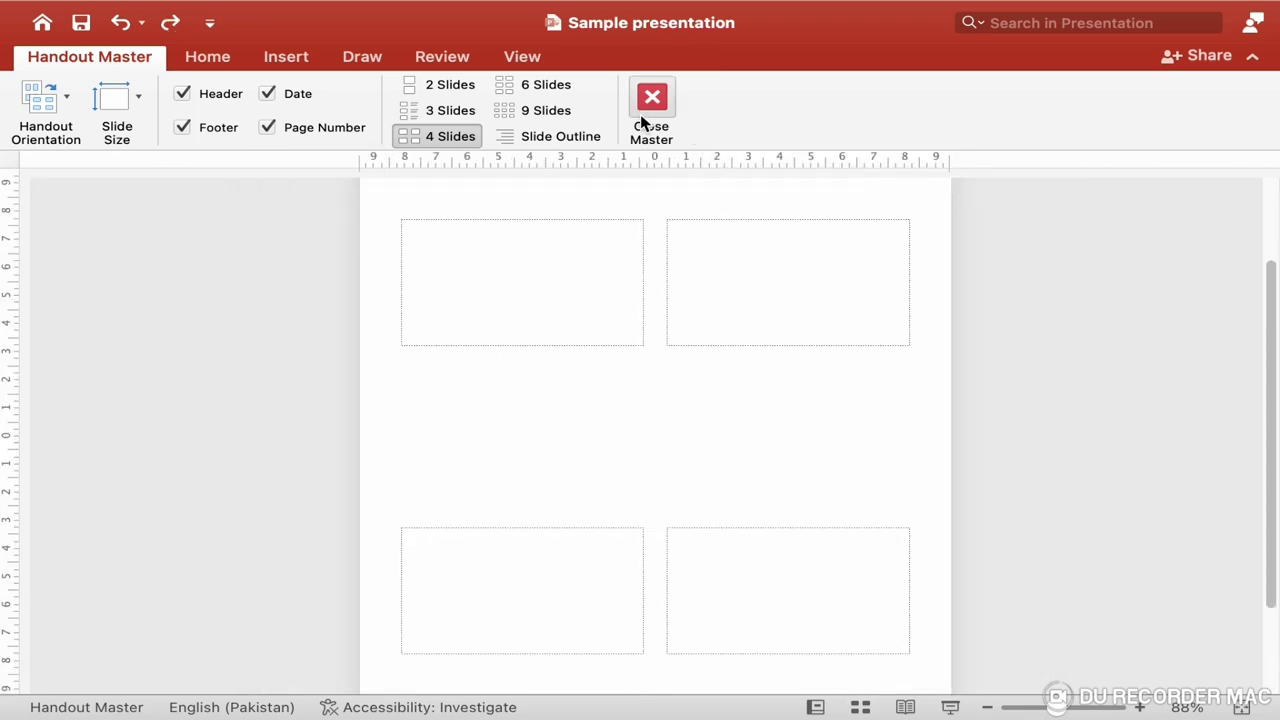
- Close the handout master and preview printing as four-slides-per-page hand-outs
left_click(646, 118)
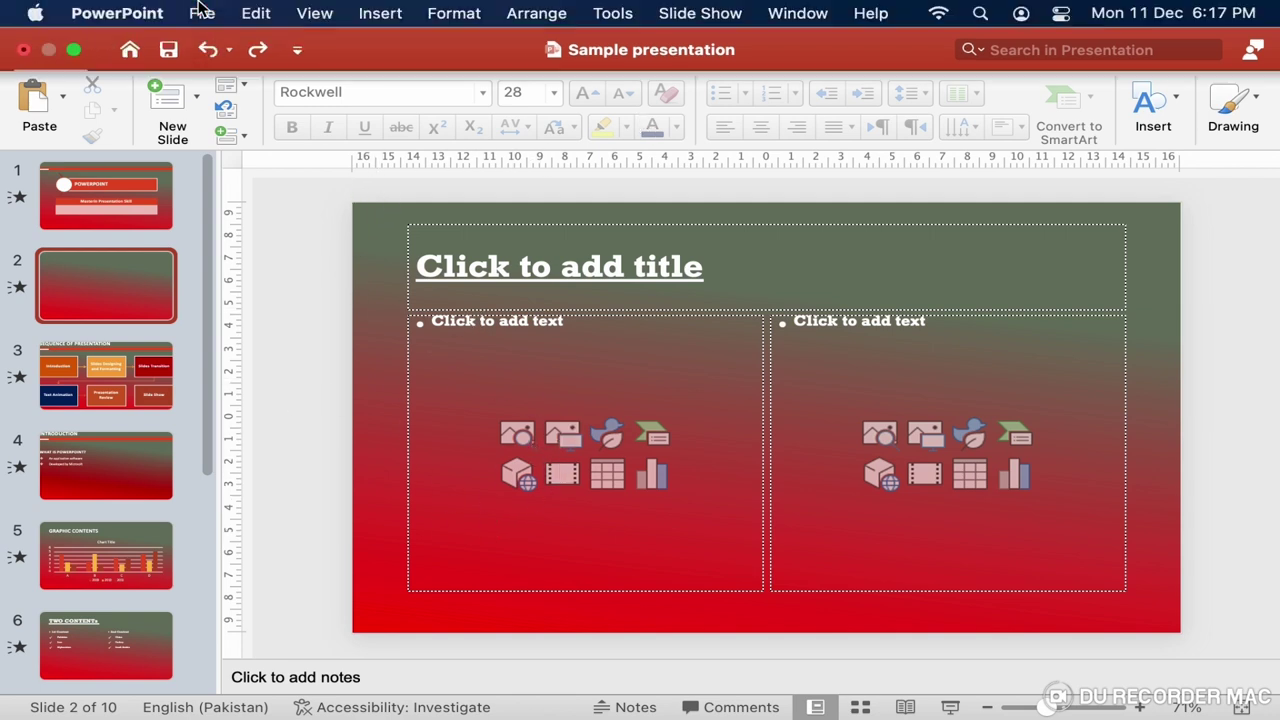
left_click(216, 22)
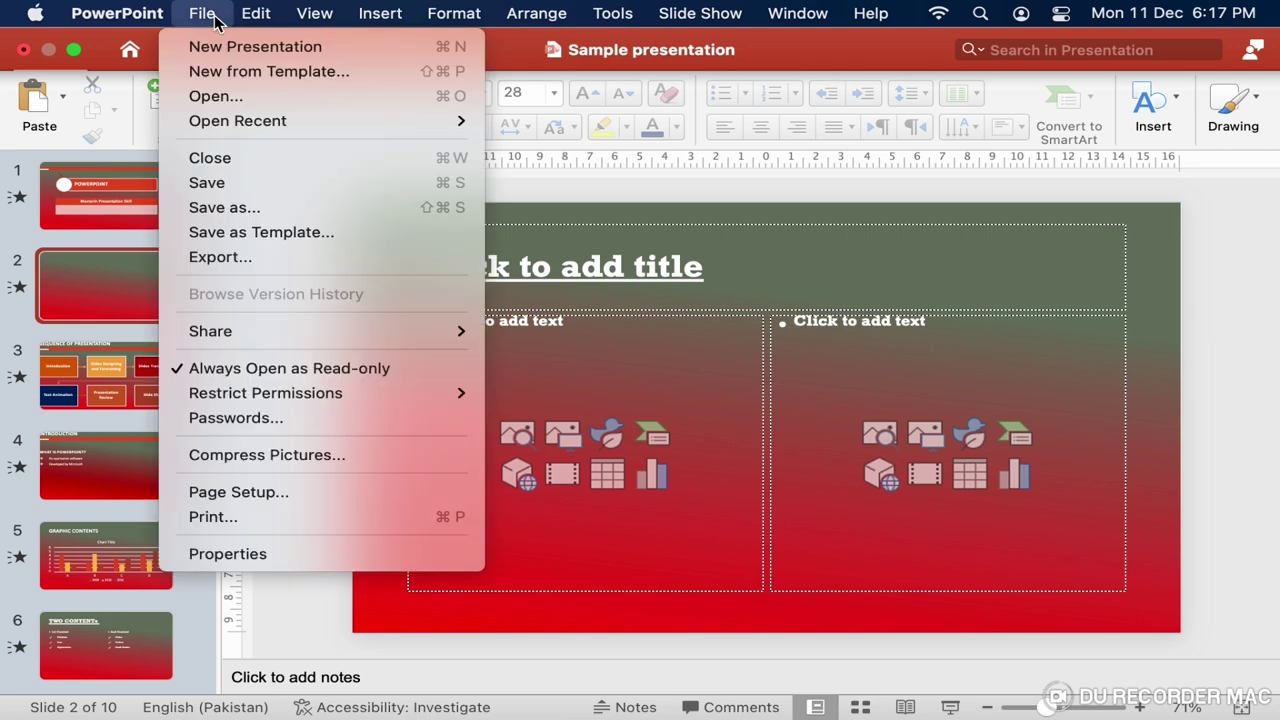
left_click(222, 521)
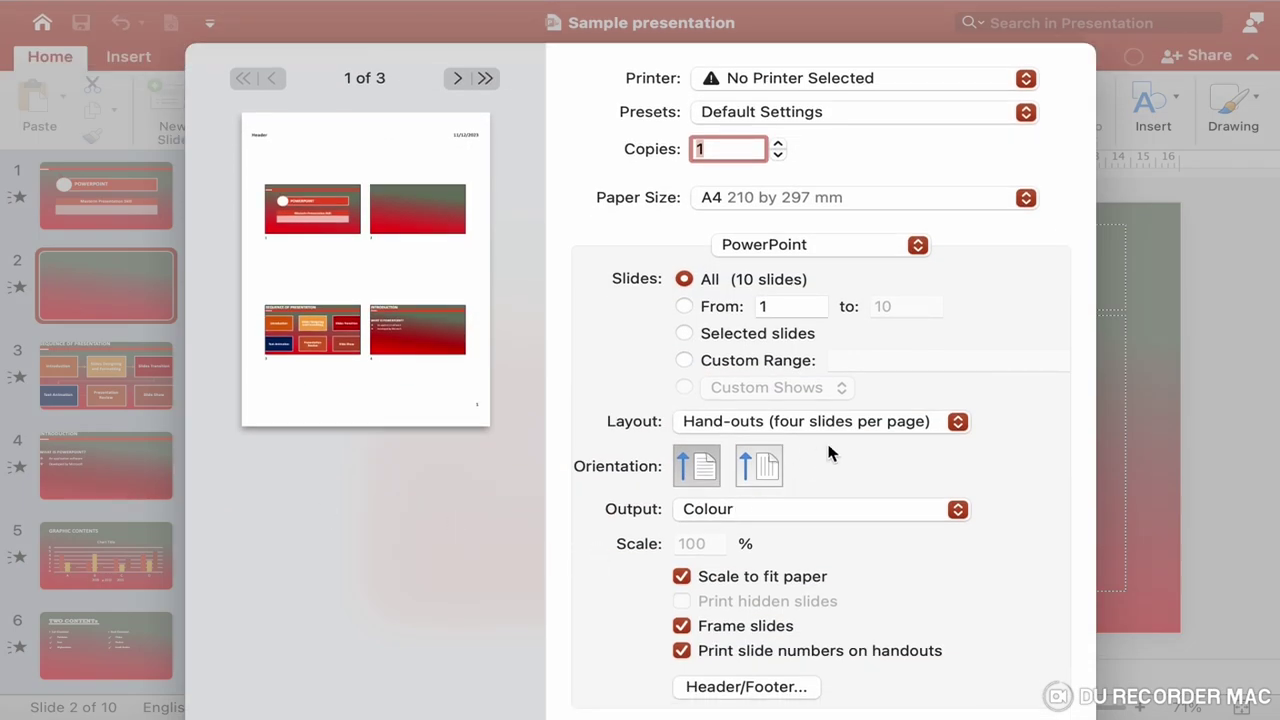
left_click(840, 432)
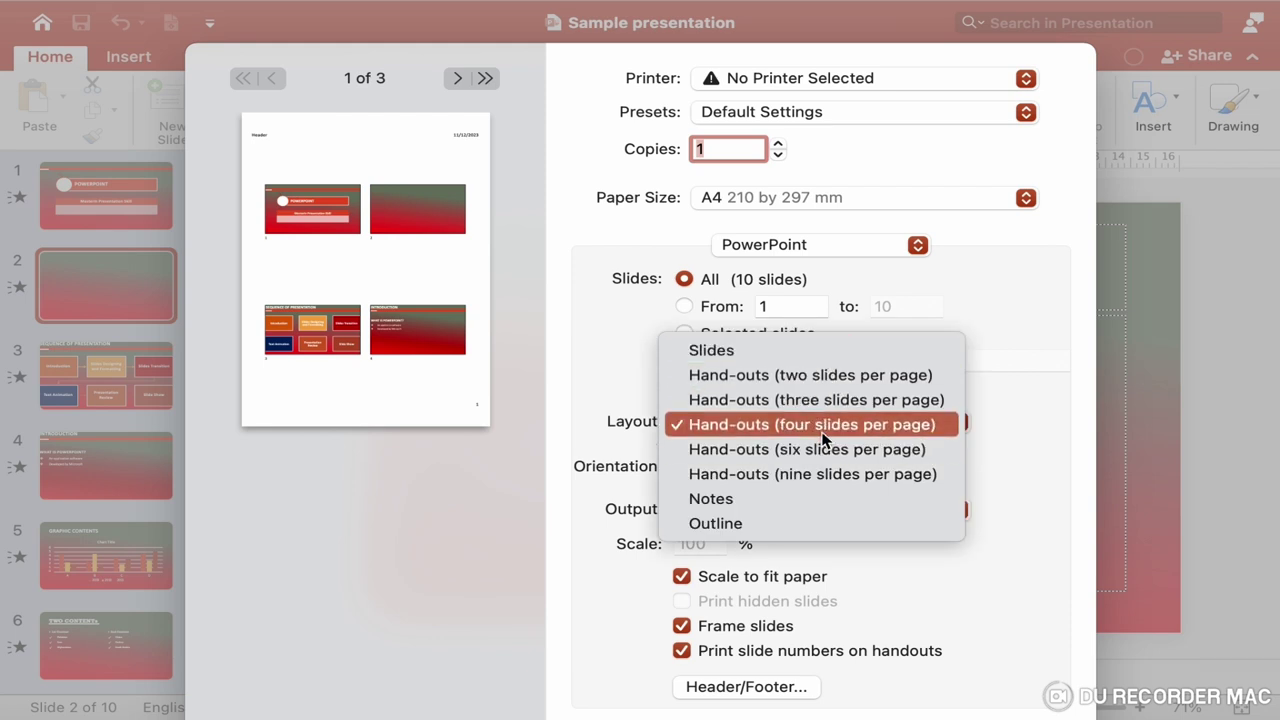
left_click(822, 426)
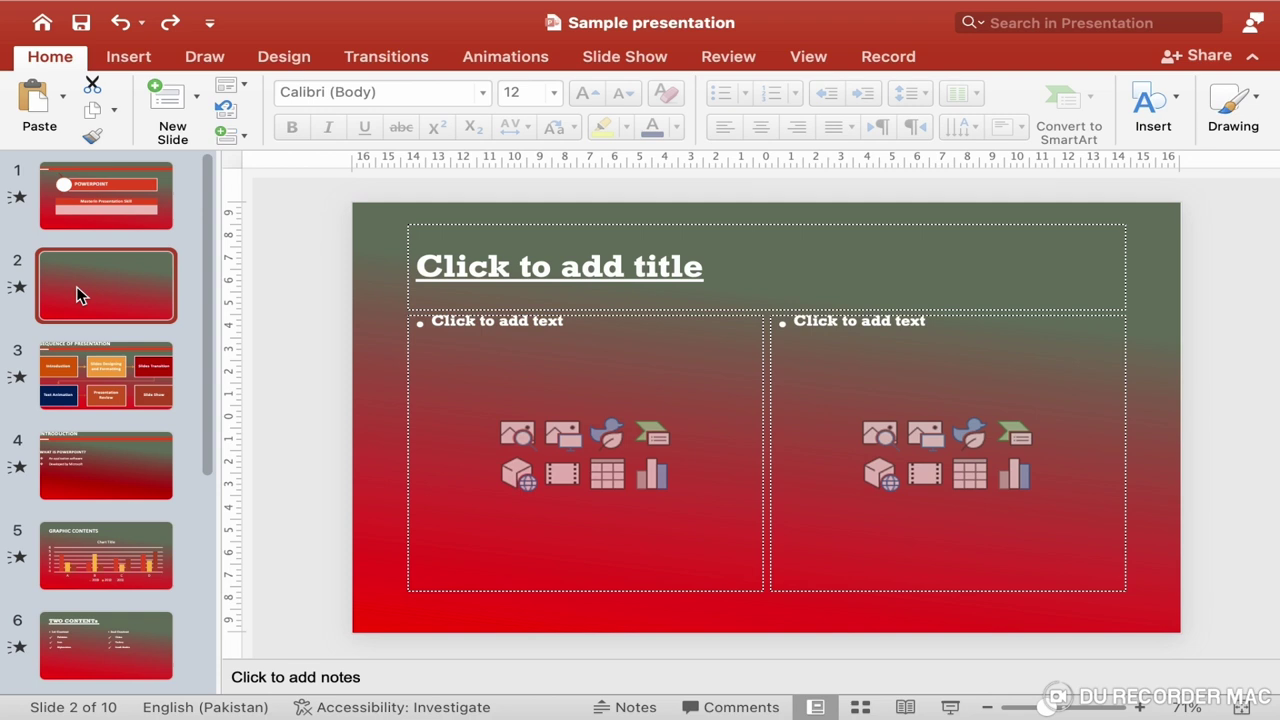
- Delete the empty slide 2 and return to the POWERPOINT title slide
key("Delete")
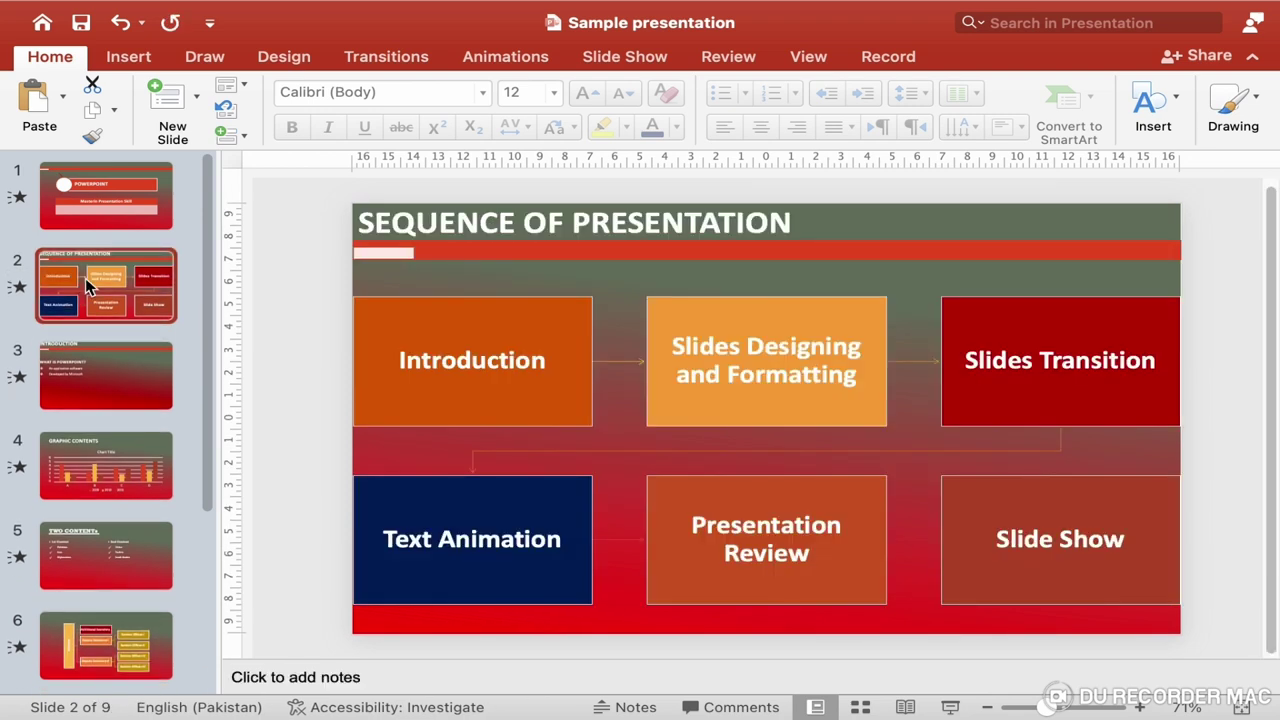
left_click(124, 221)
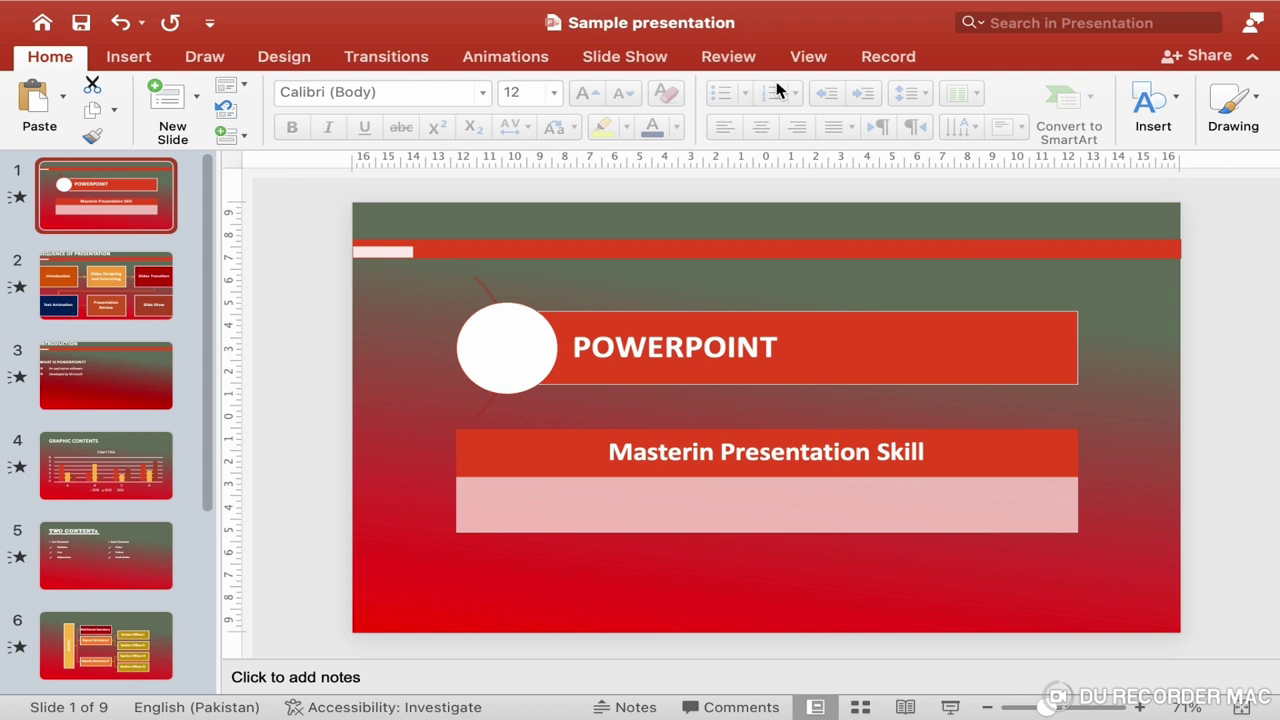
left_click(822, 60)
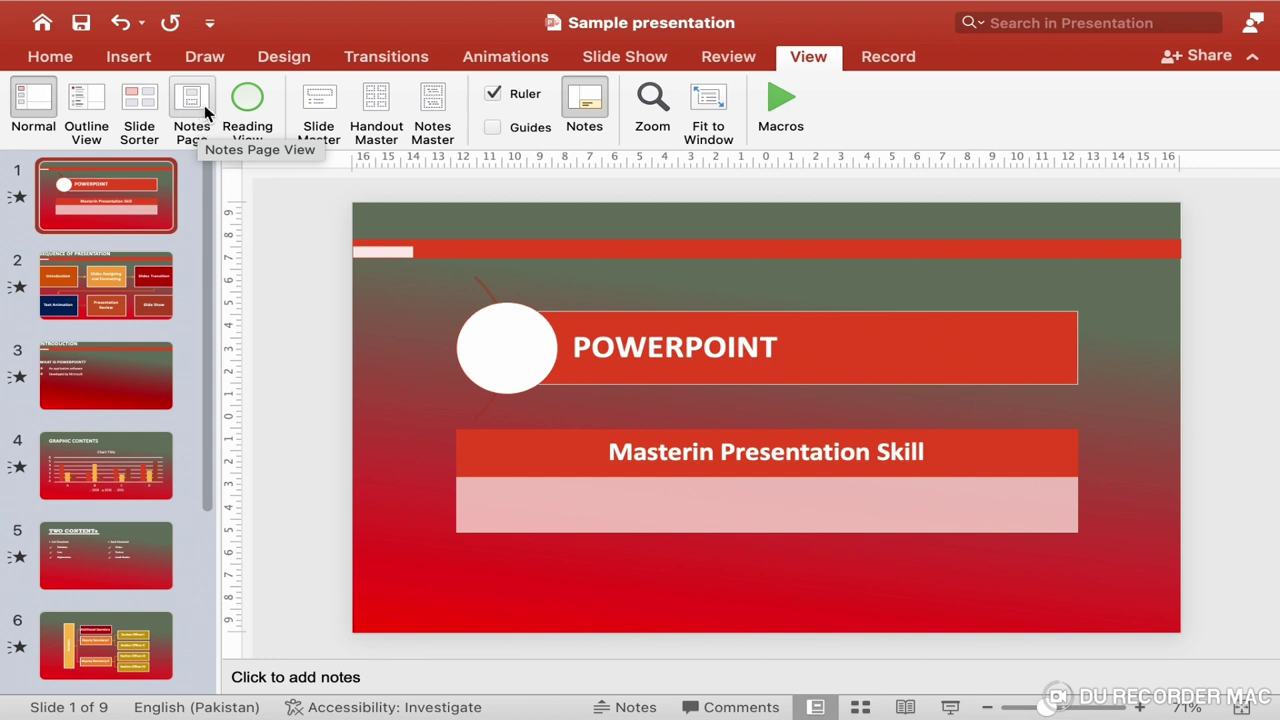
- Switch to Notes Page view for the title slide
left_click(202, 115)
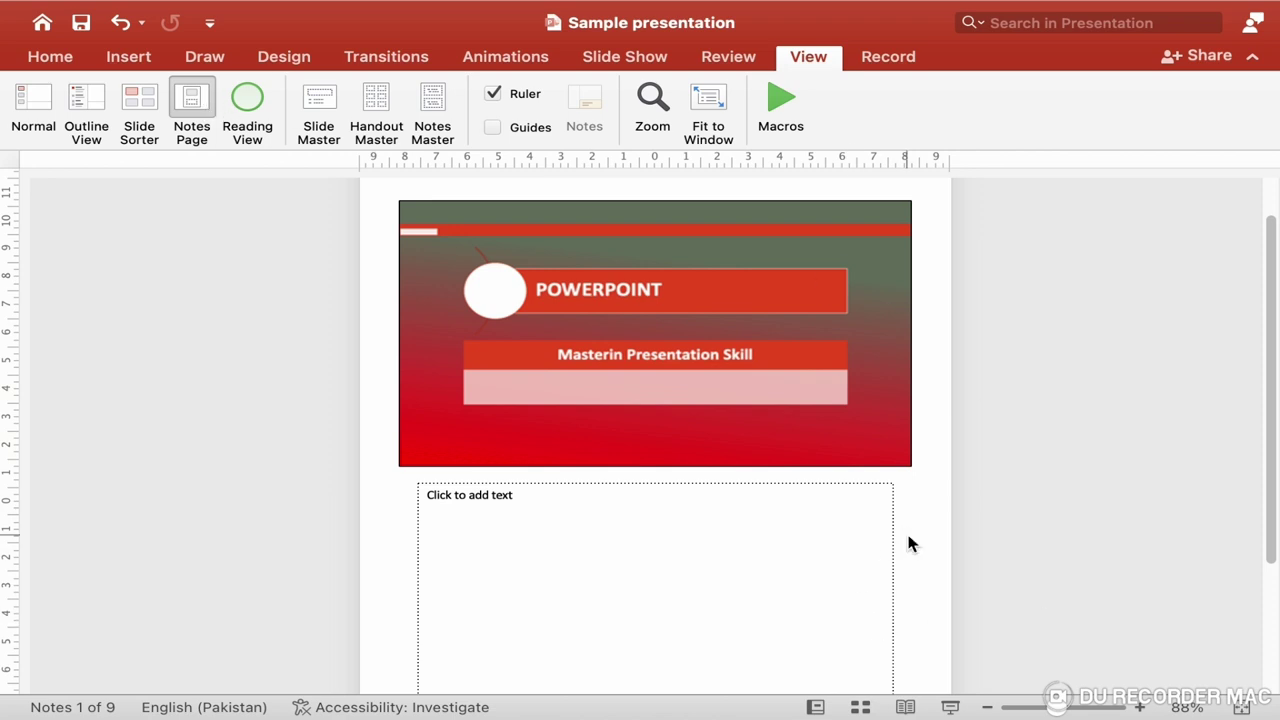
scroll(908, 543, "down", 3)
scroll(909, 543, "down", 2)
scroll(909, 543, "up", 5)
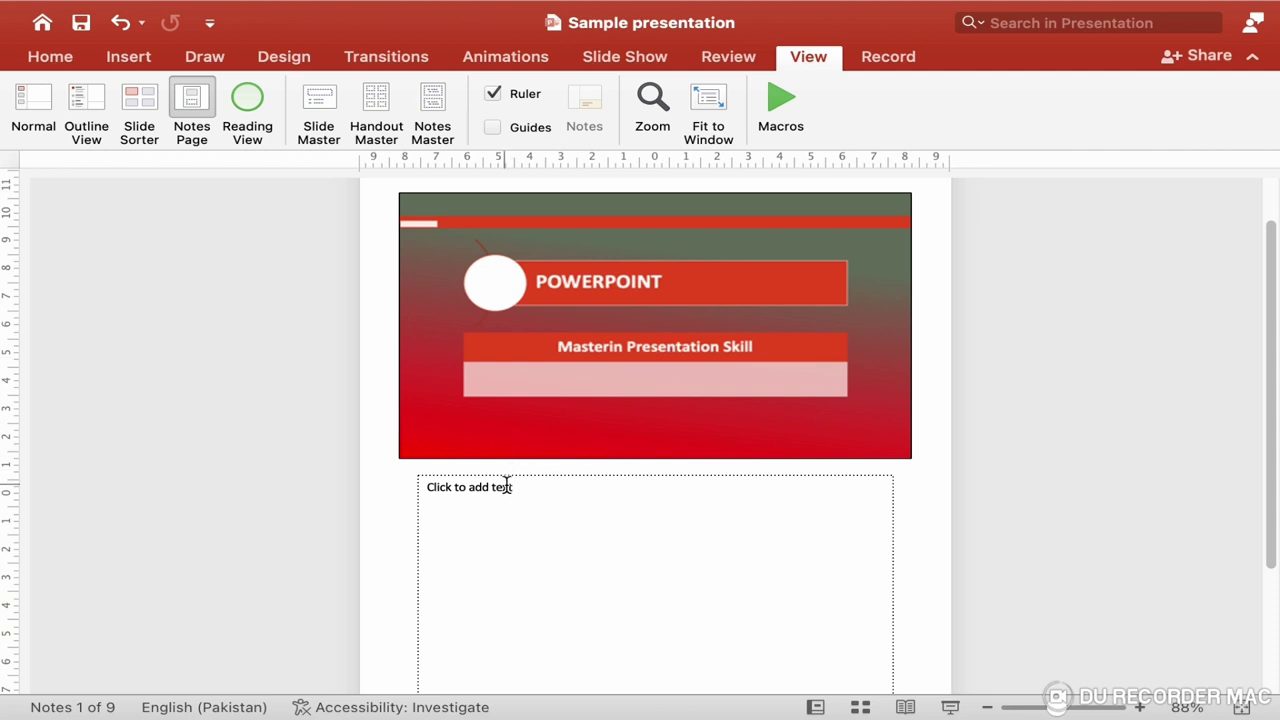
- Add the note 'This is the title slide' to slide 1
left_click(507, 486)
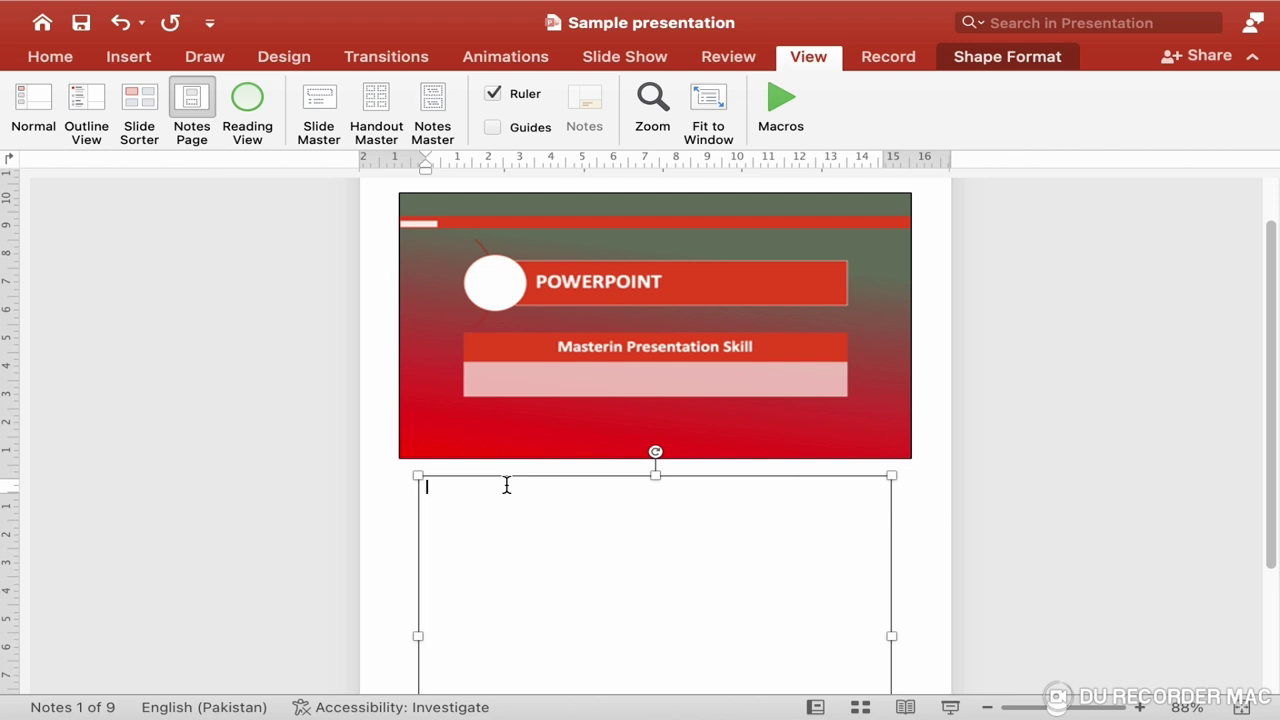
type("RT")
key("BackSpace")
key("BackSpace")
type("This s")
type("i")
key("BackSpace")
key("BackSpace")
type("is the")
type(" title slide")
left_click(948, 529)
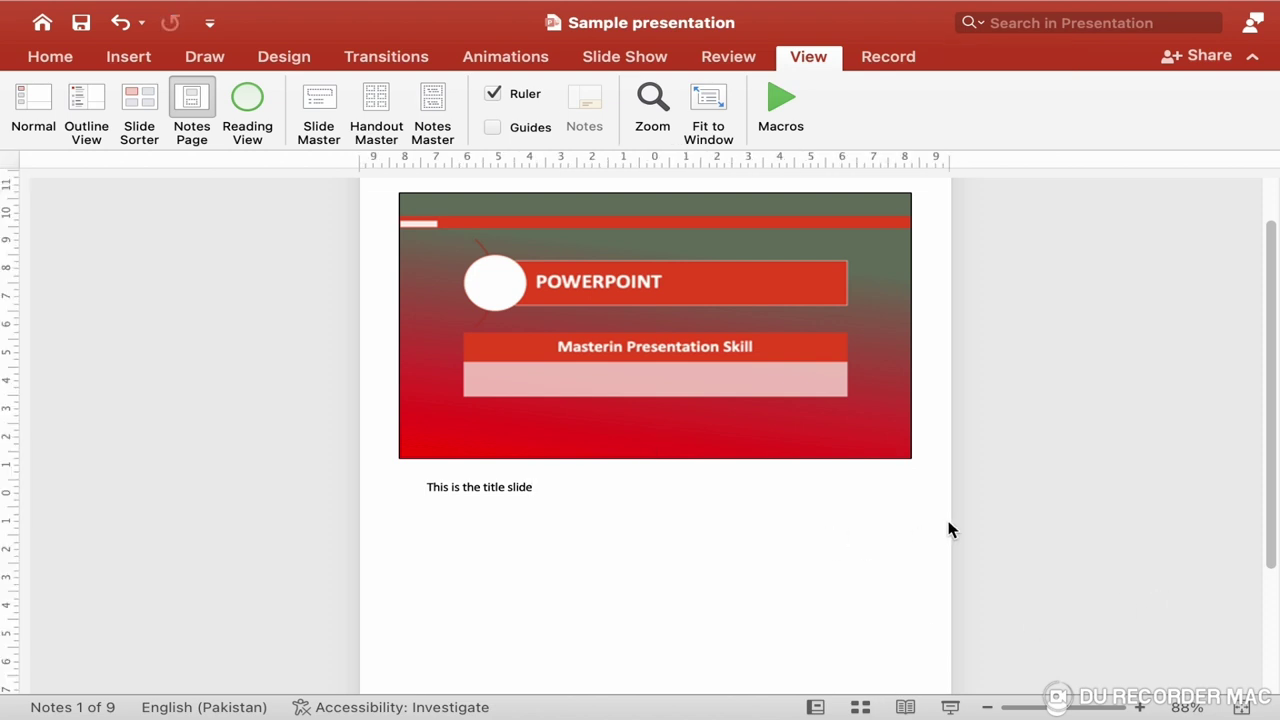
key("Page_Down")
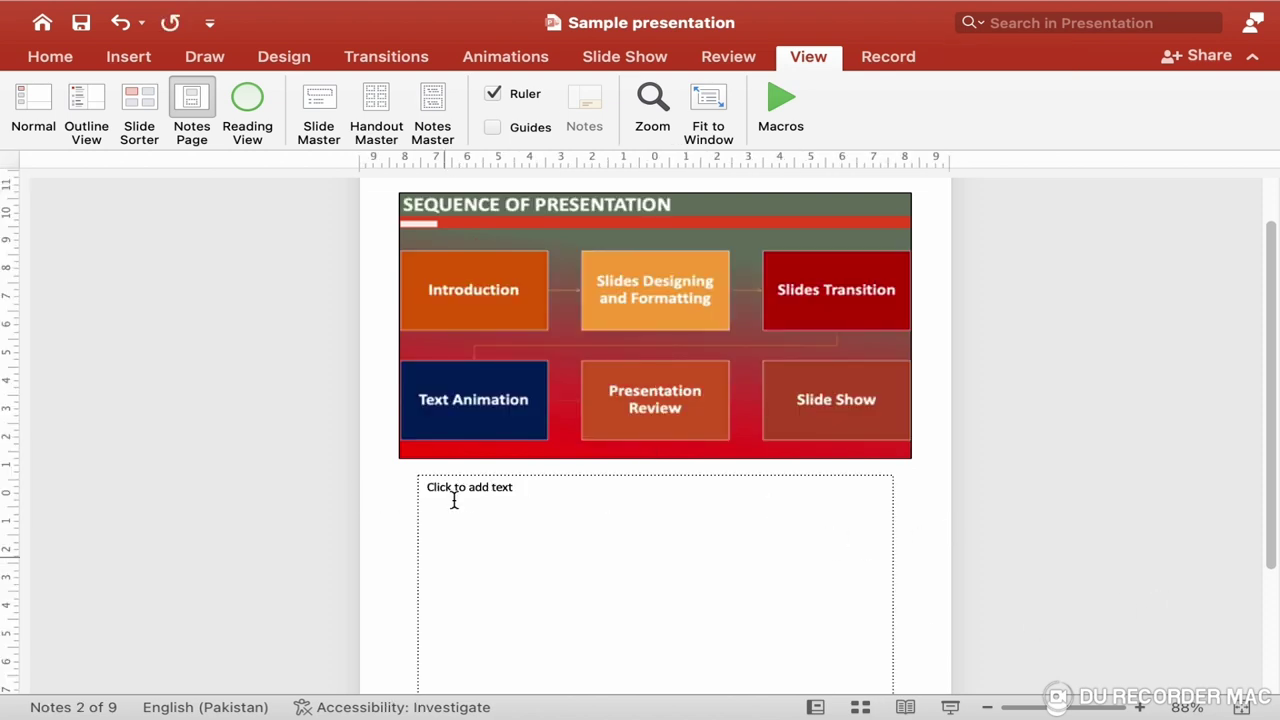
- Add the note 'This is the sequence slide. Sequence slide put forth the sequence of presentation' to slide 2
left_click(468, 499)
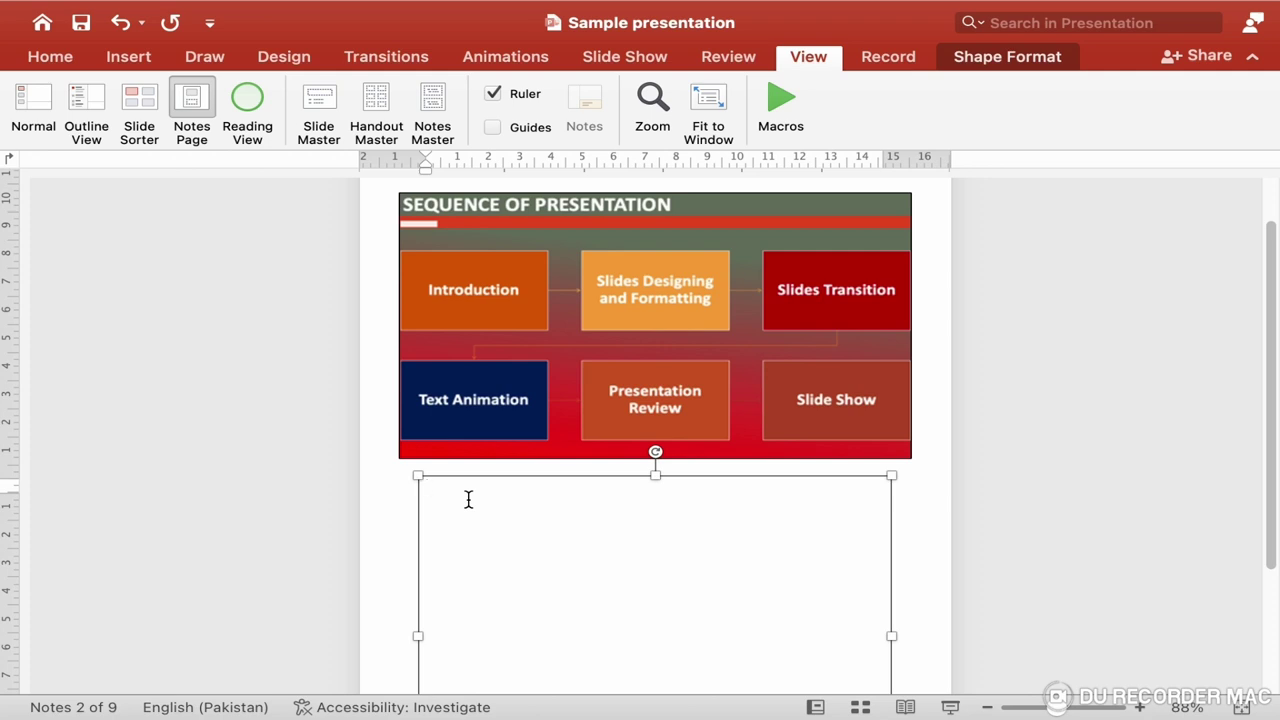
type("This is the")
type(" sequence slid")
type("e. Sequen")
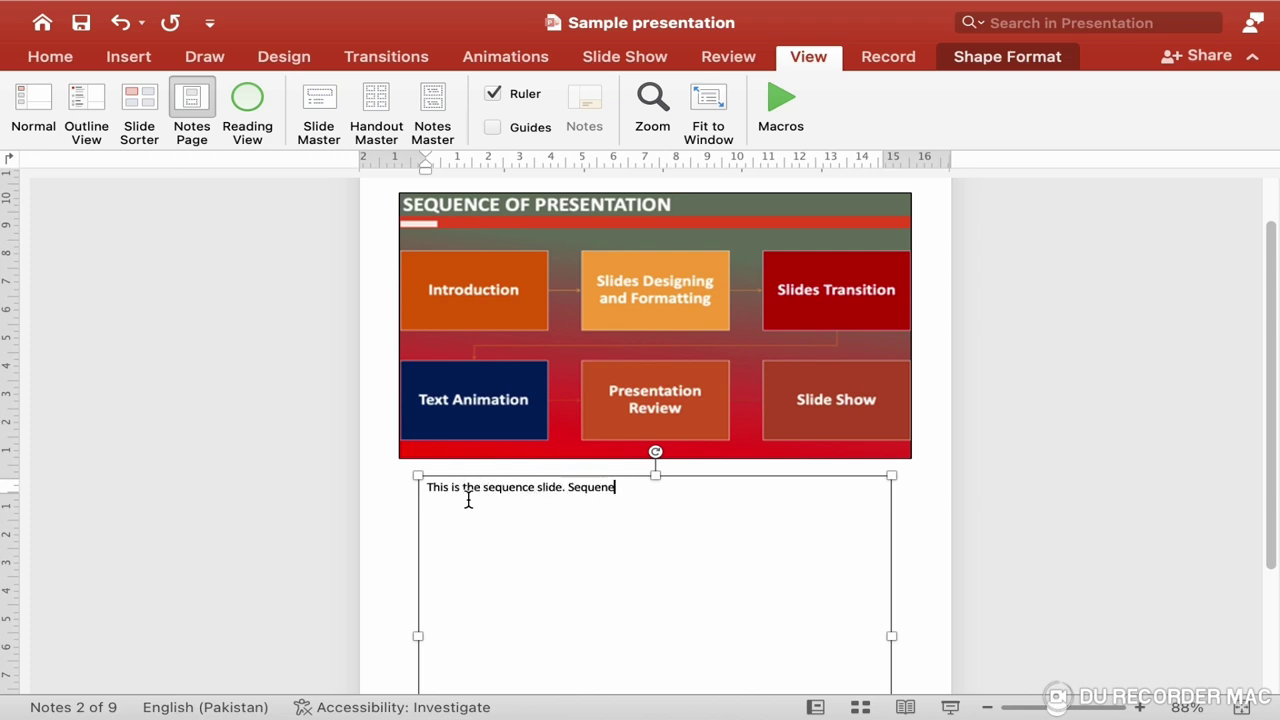
type("ce slide")
type(" put forth")
type(" the sequence of ")
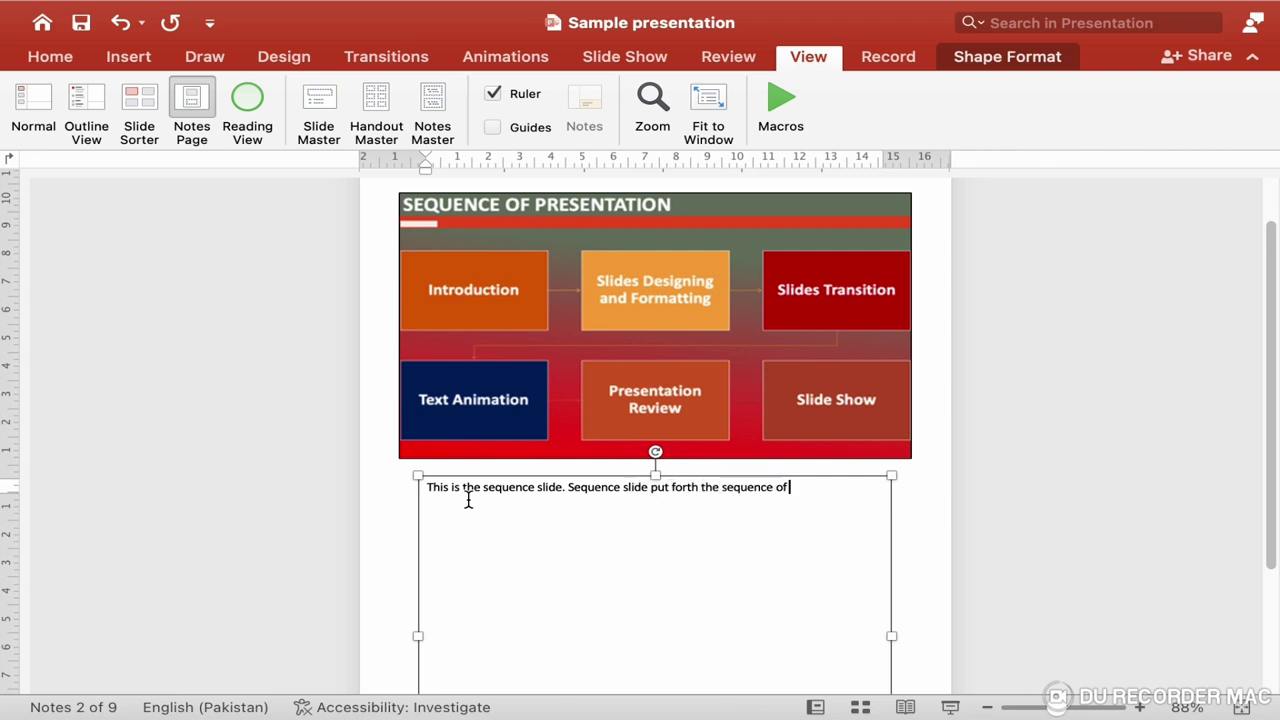
type("presentation")
left_click(921, 615)
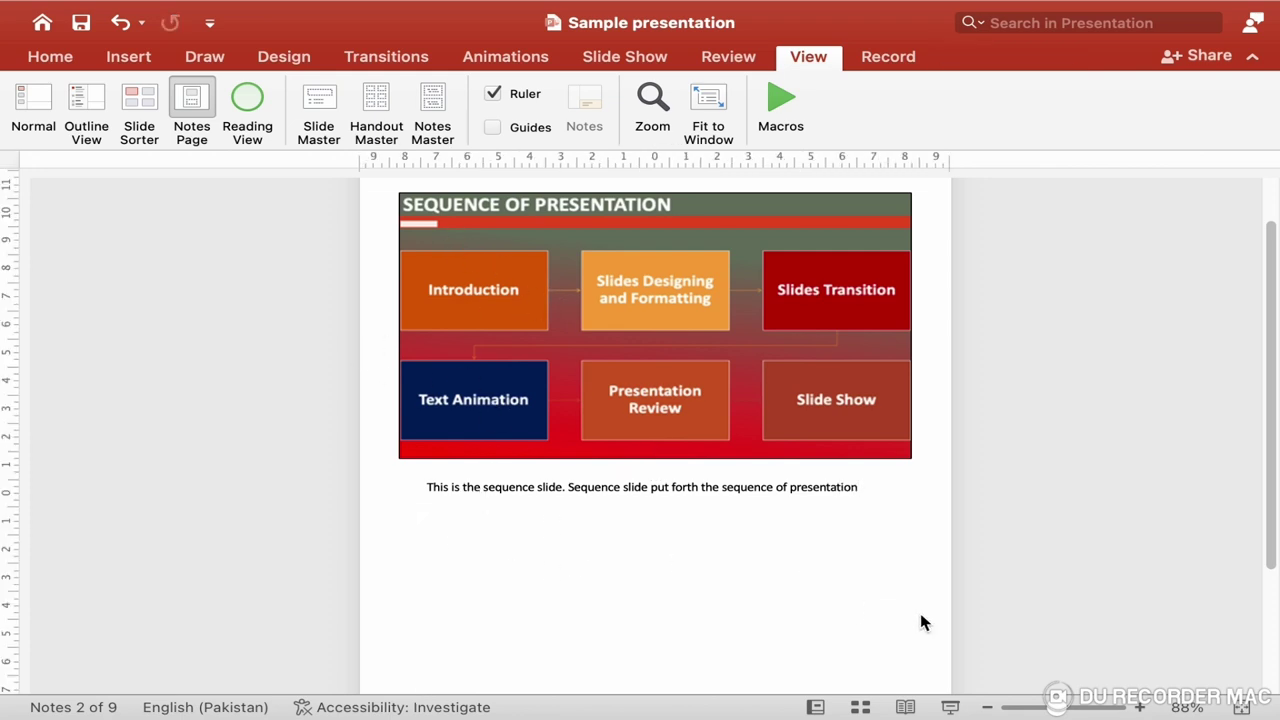
key("Page_Down")
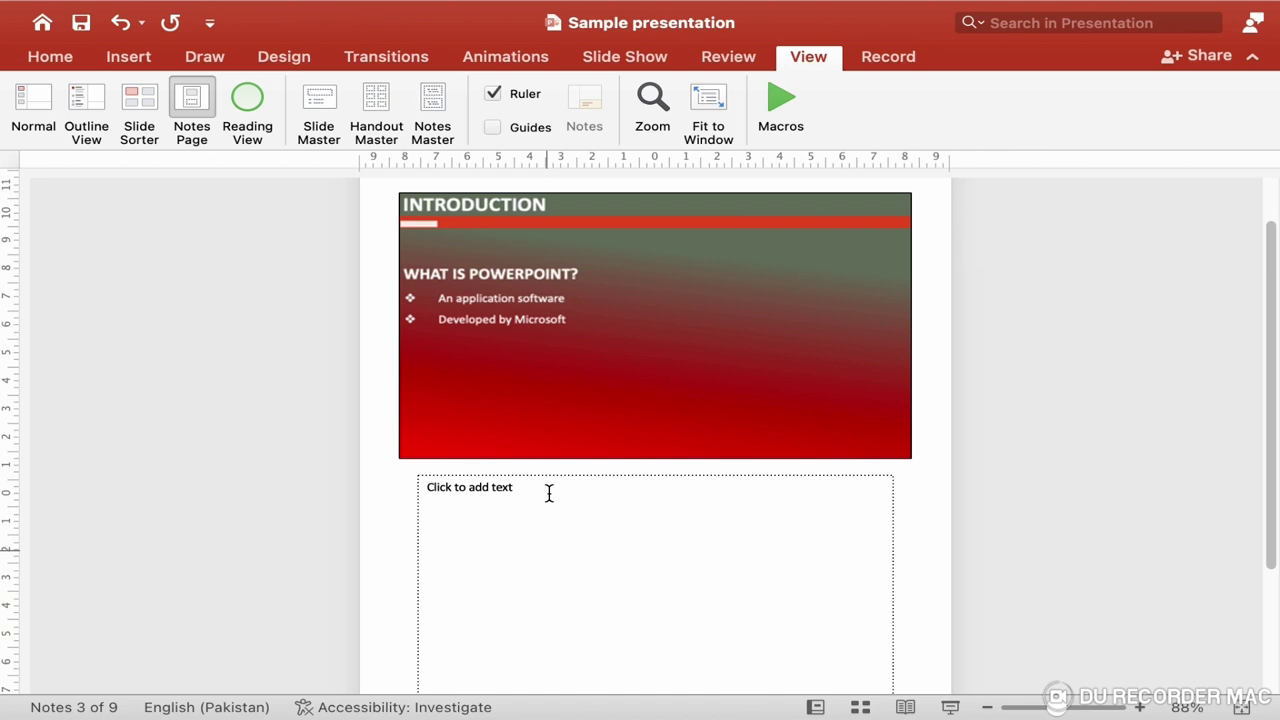
- Return to Normal view, preview the printout as Notes Pages through page 2, then exit
left_click(34, 110)
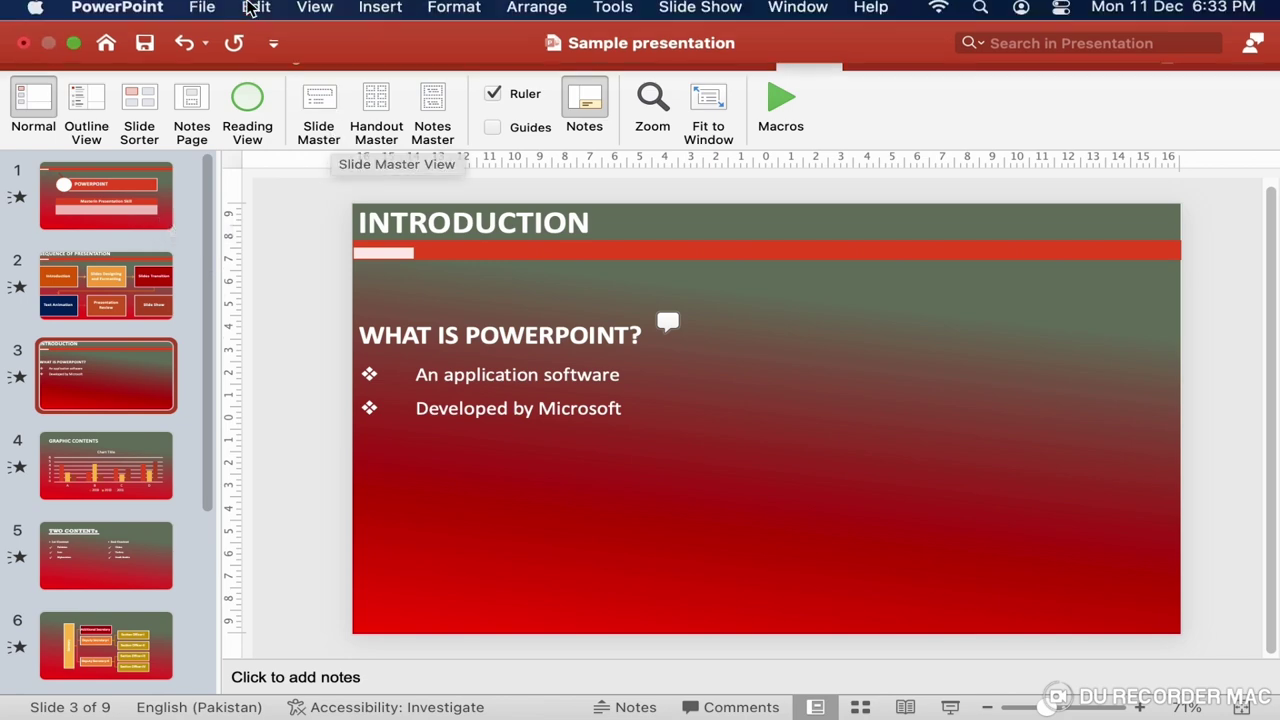
left_click(210, 13)
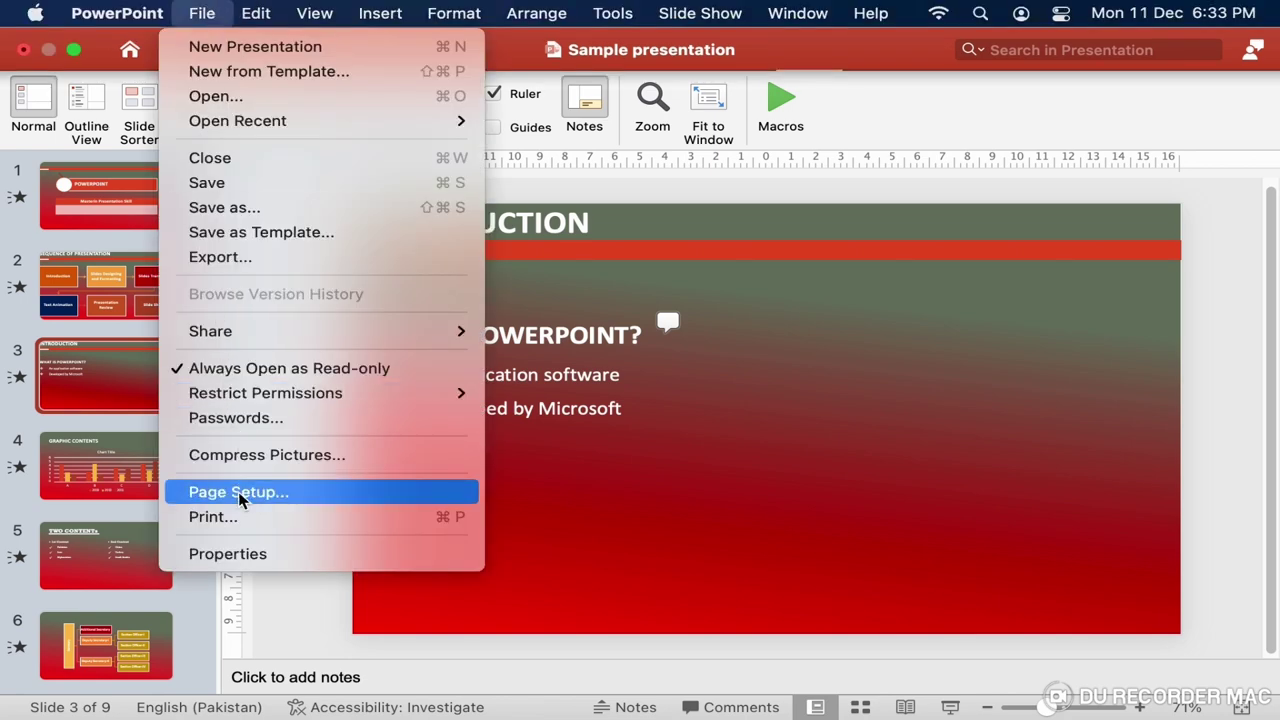
left_click(241, 517)
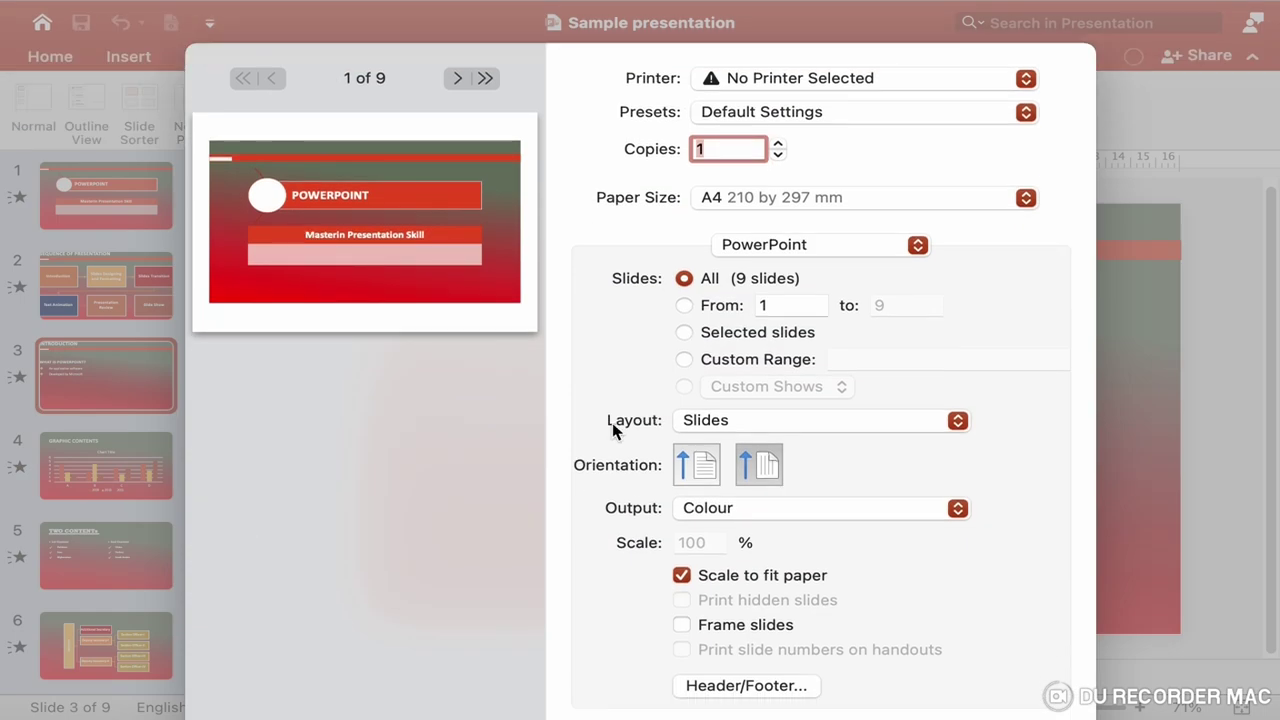
left_click(738, 419)
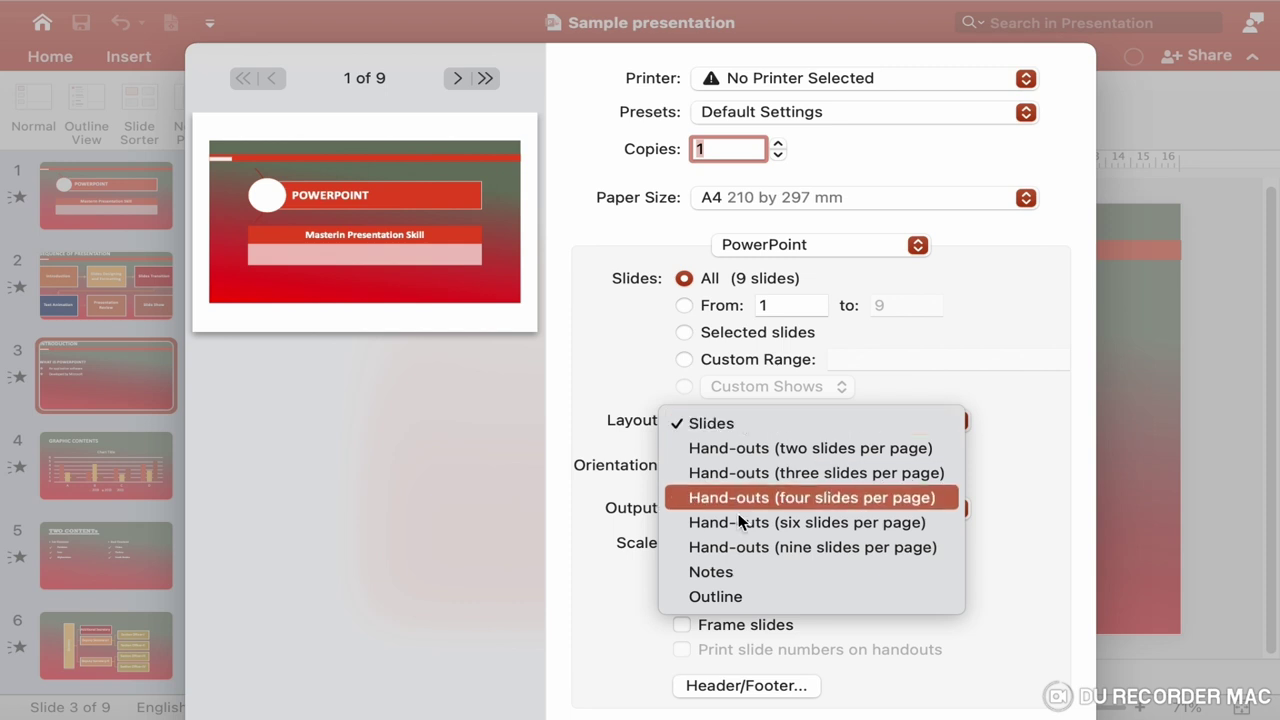
left_click(743, 574)
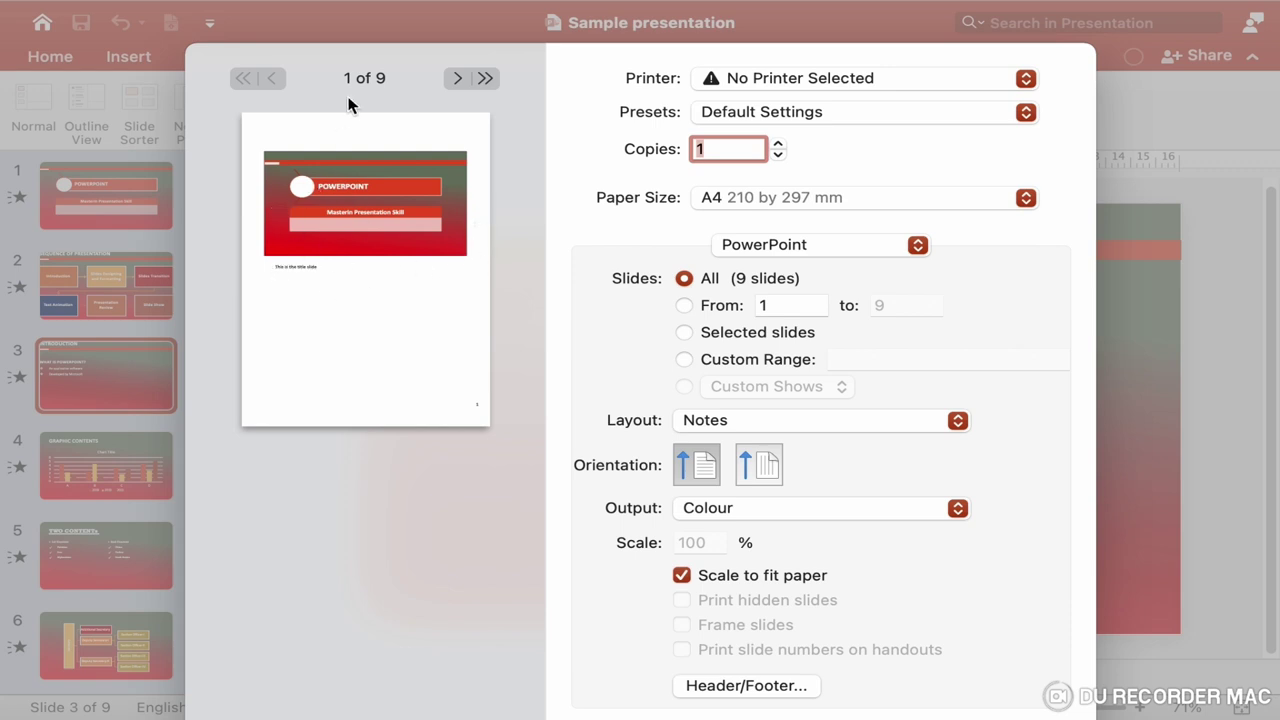
left_click(456, 80)
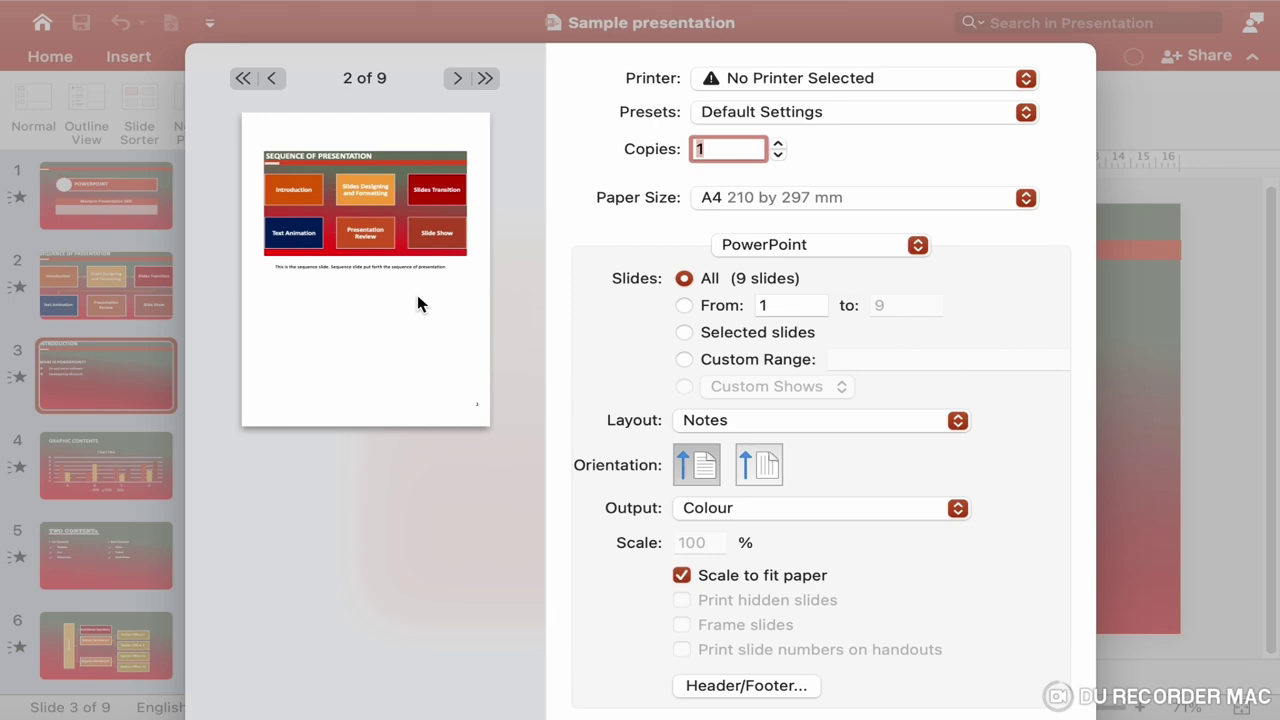
key("Escape")
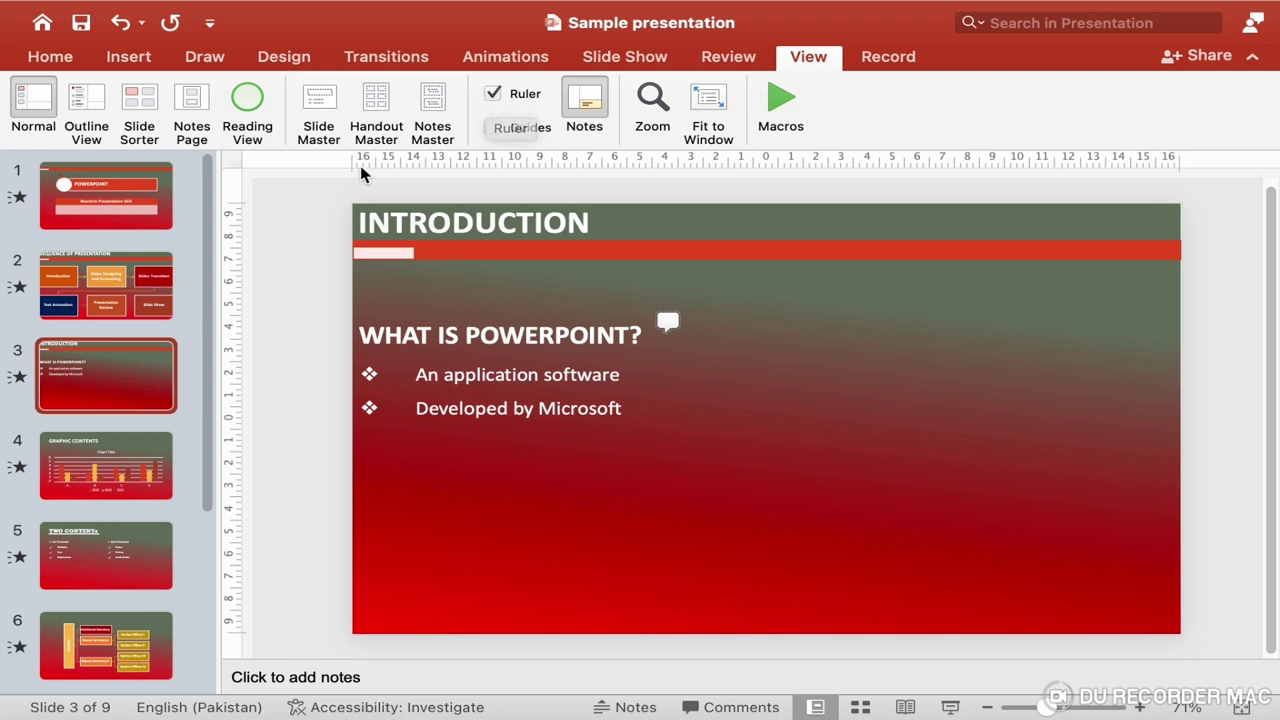
- Toggle the rulers off and back on, then show the dashed alignment guides
left_click(491, 95)
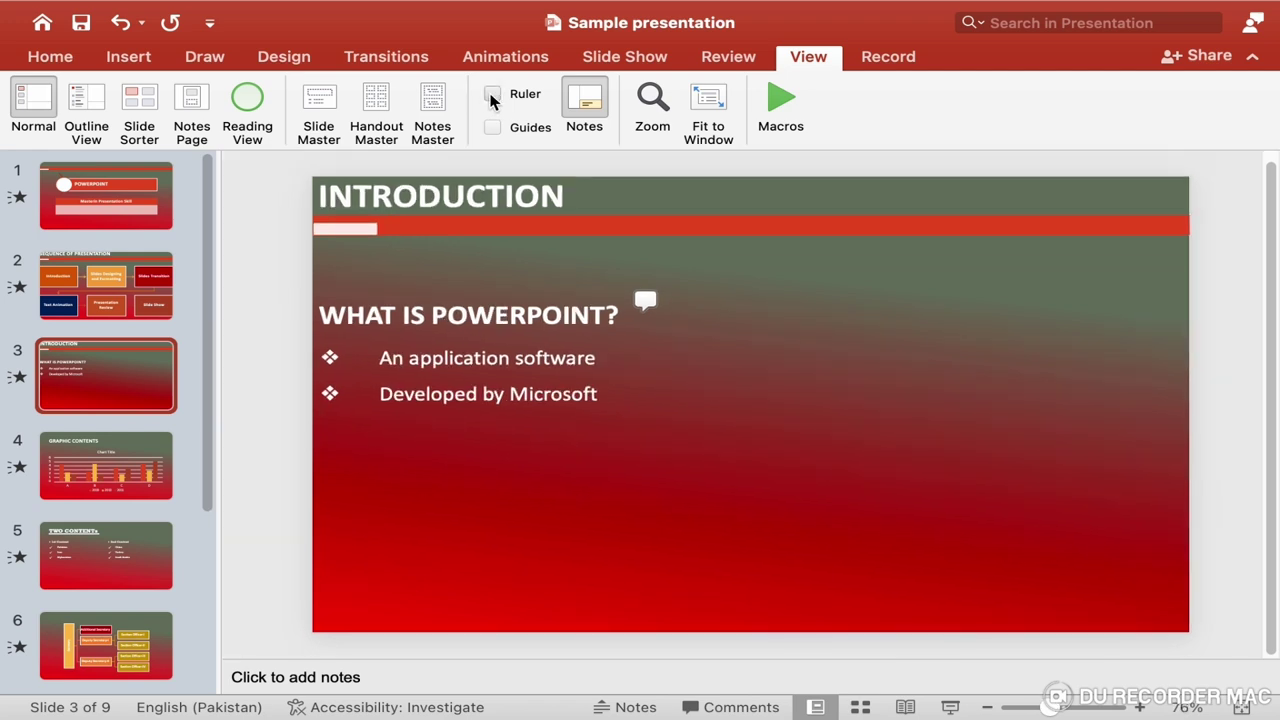
left_click(491, 95)
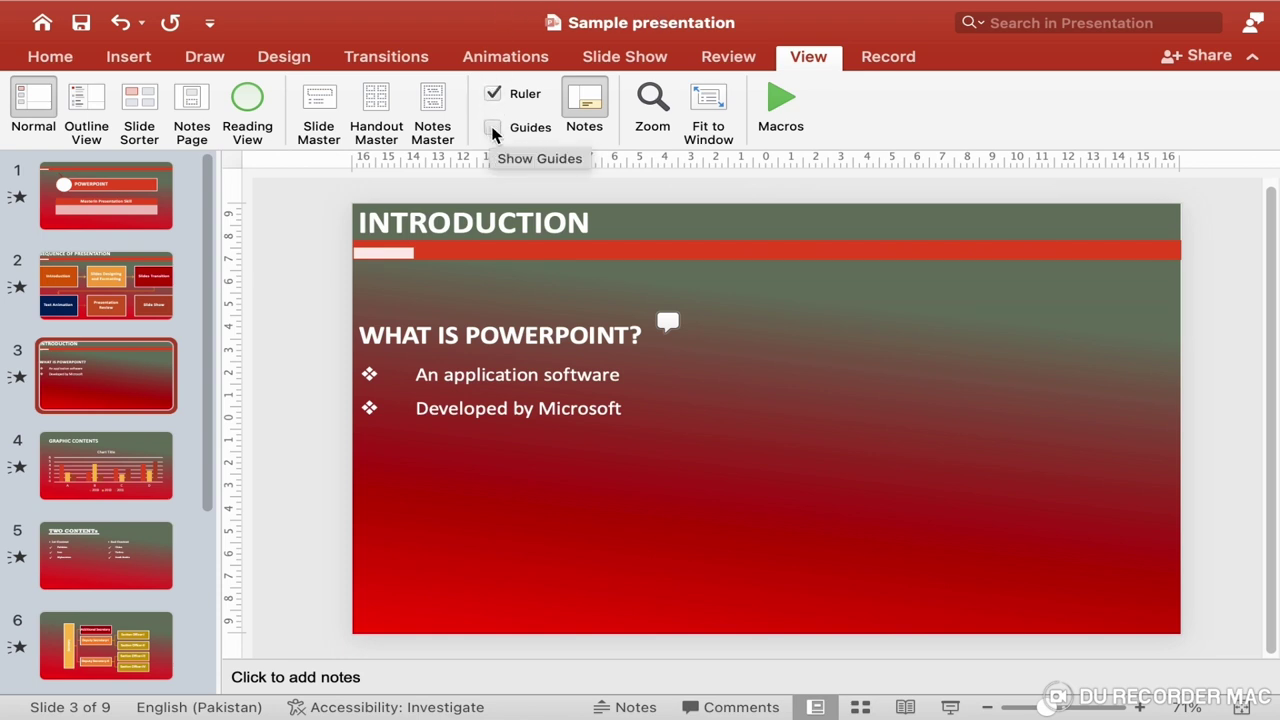
left_click(492, 128)
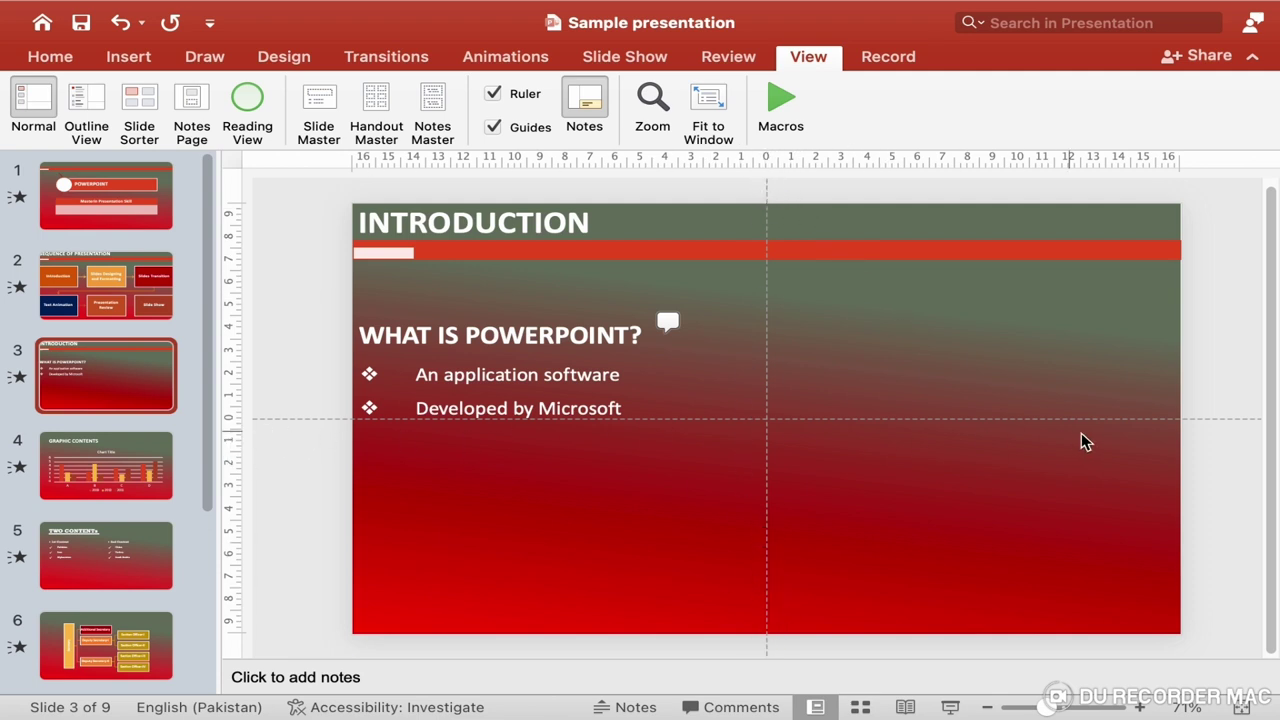
- Go back to slide 2, turn off the guides, and zoom to 400%
key("Page_Up")
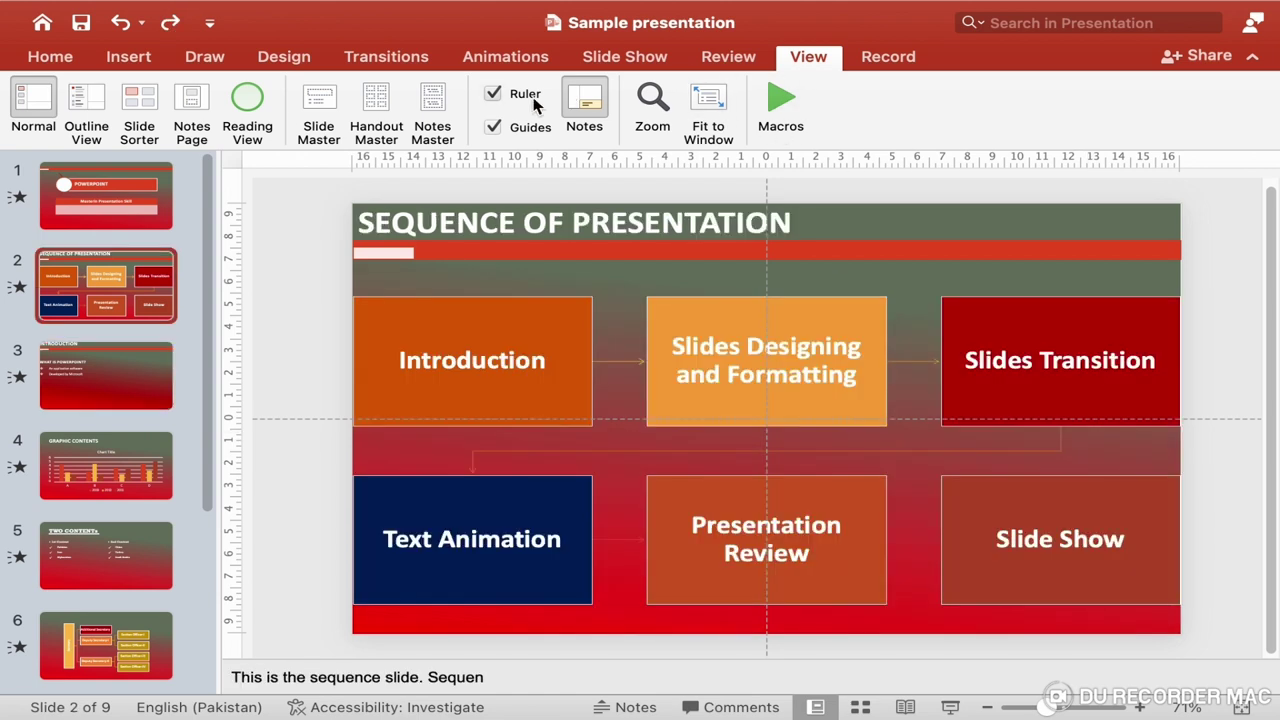
left_click(495, 128)
left_click(660, 112)
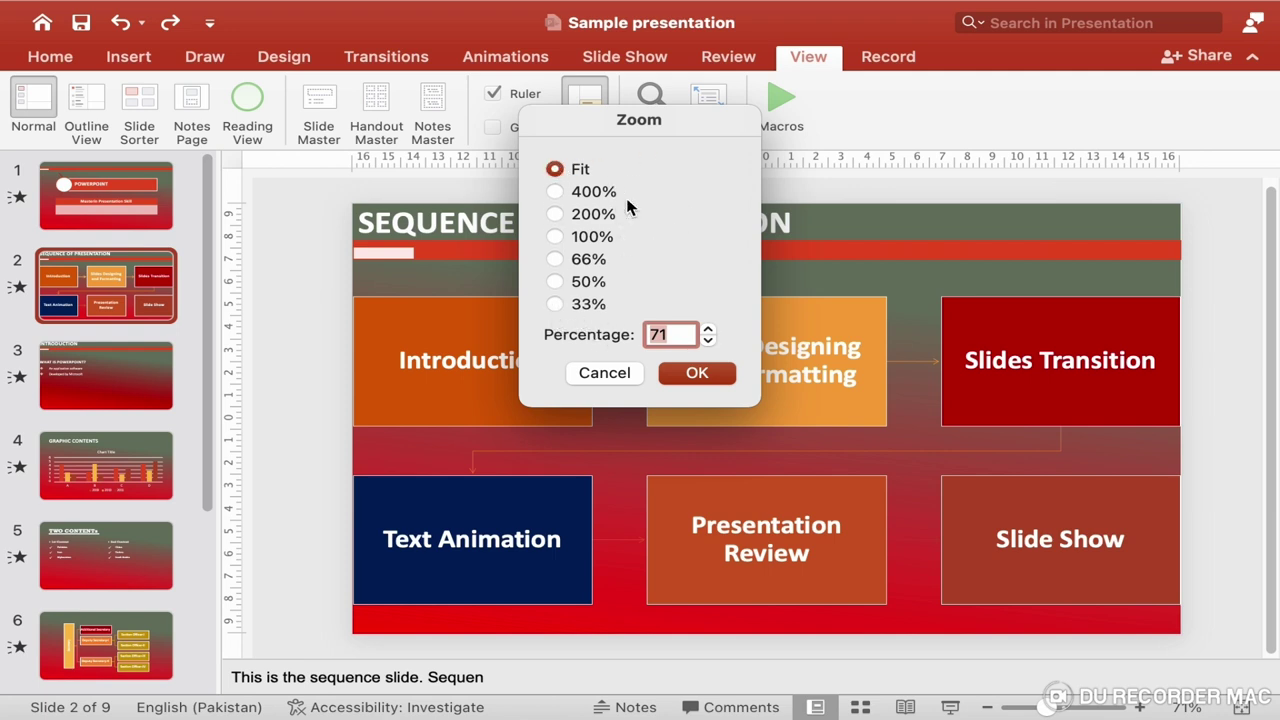
left_click(555, 192)
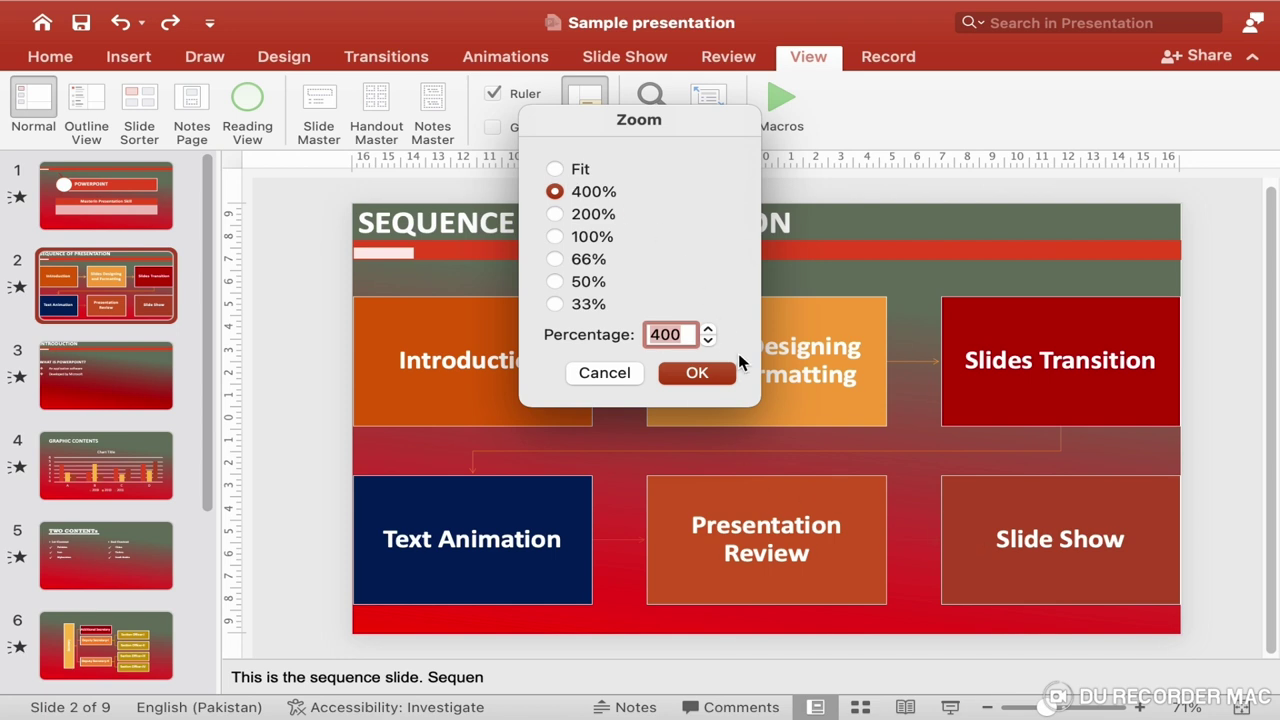
left_click(700, 373)
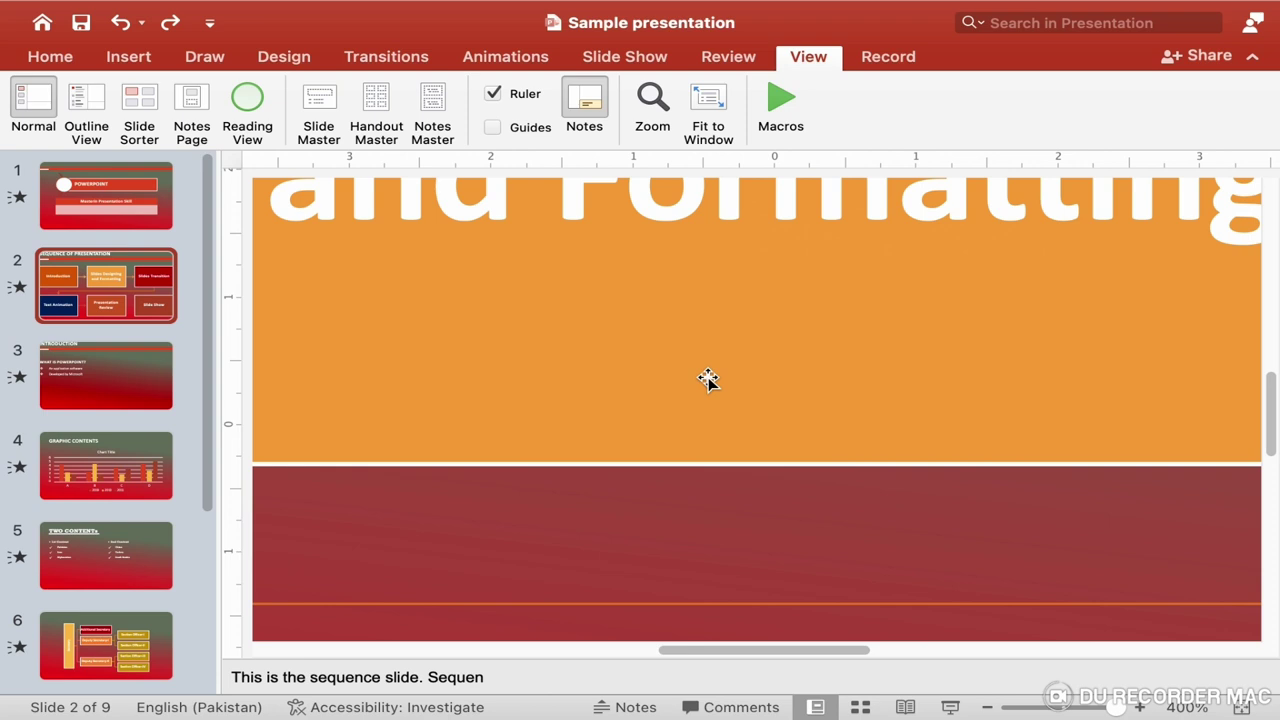
- Zoom the slide to 100%, then fit it back to the window
left_click(655, 115)
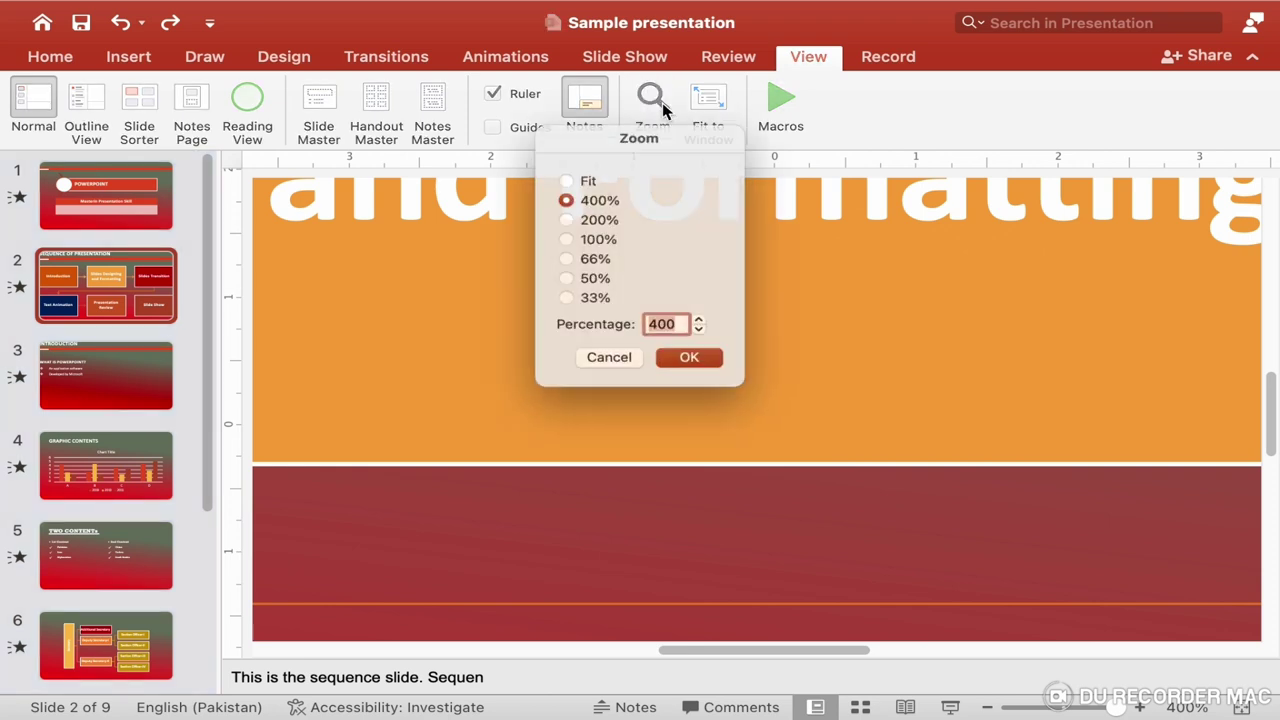
left_click(557, 238)
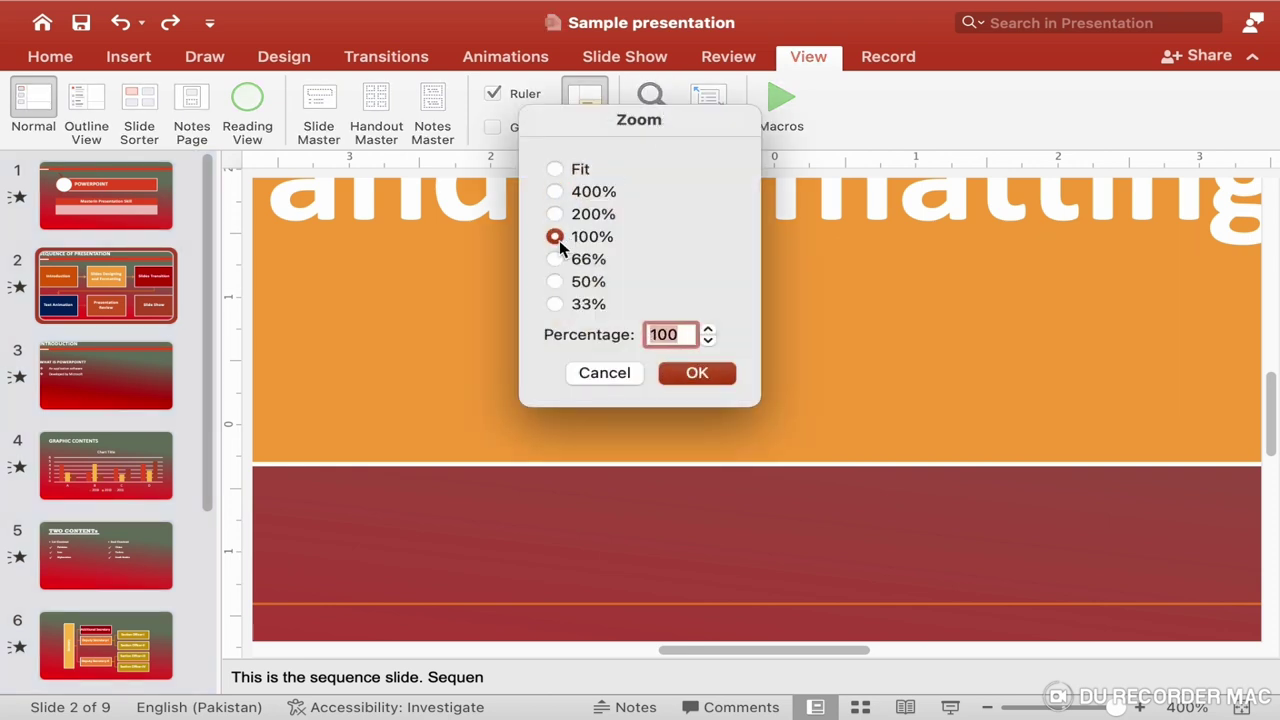
left_click(697, 378)
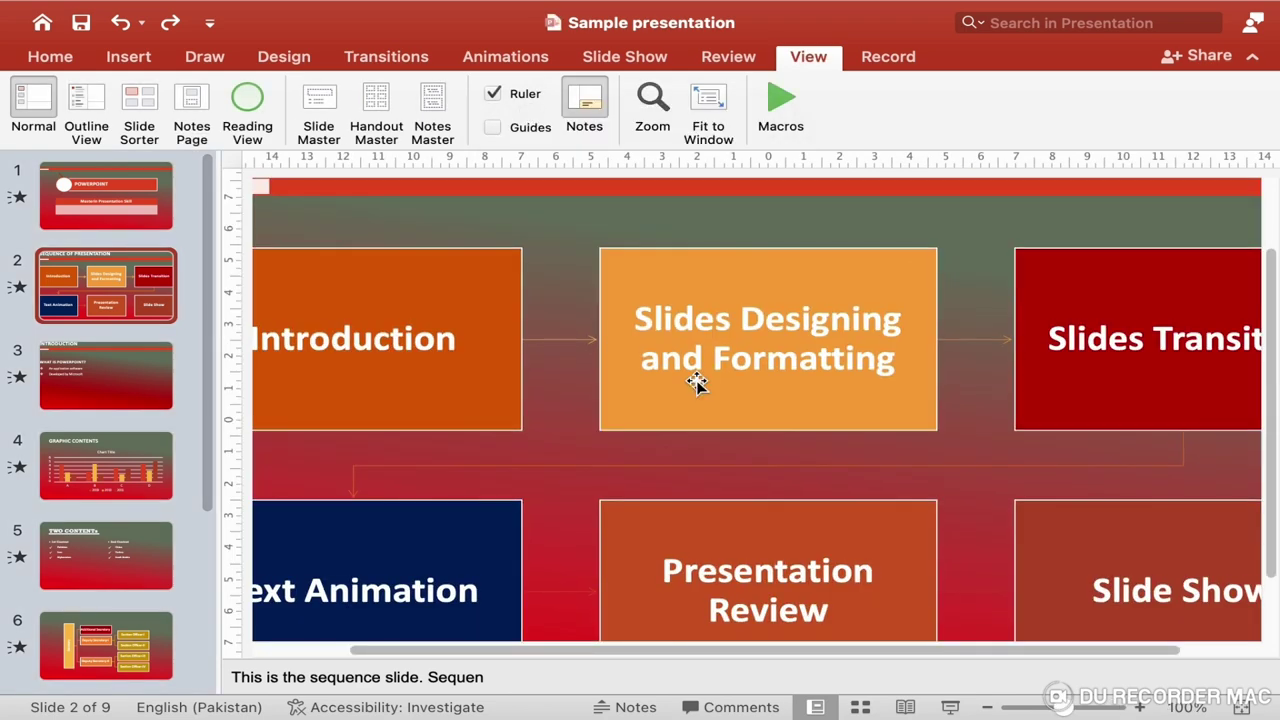
left_click(655, 110)
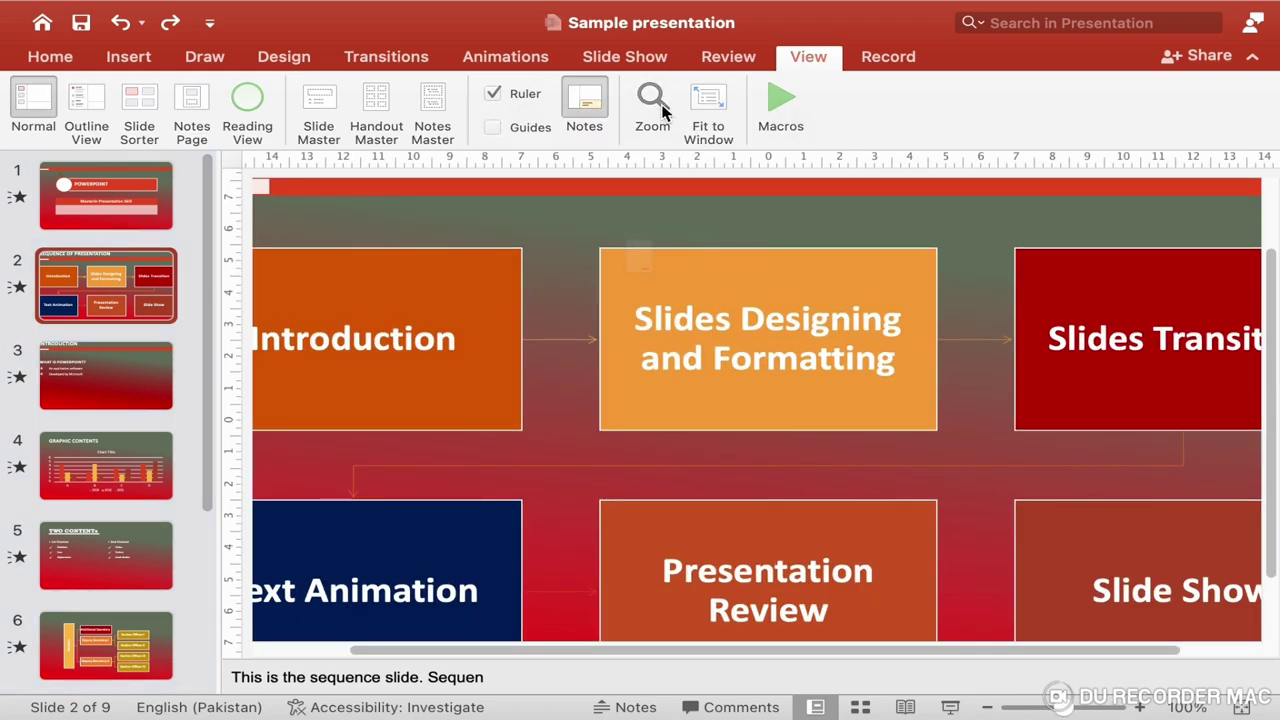
left_click(556, 170)
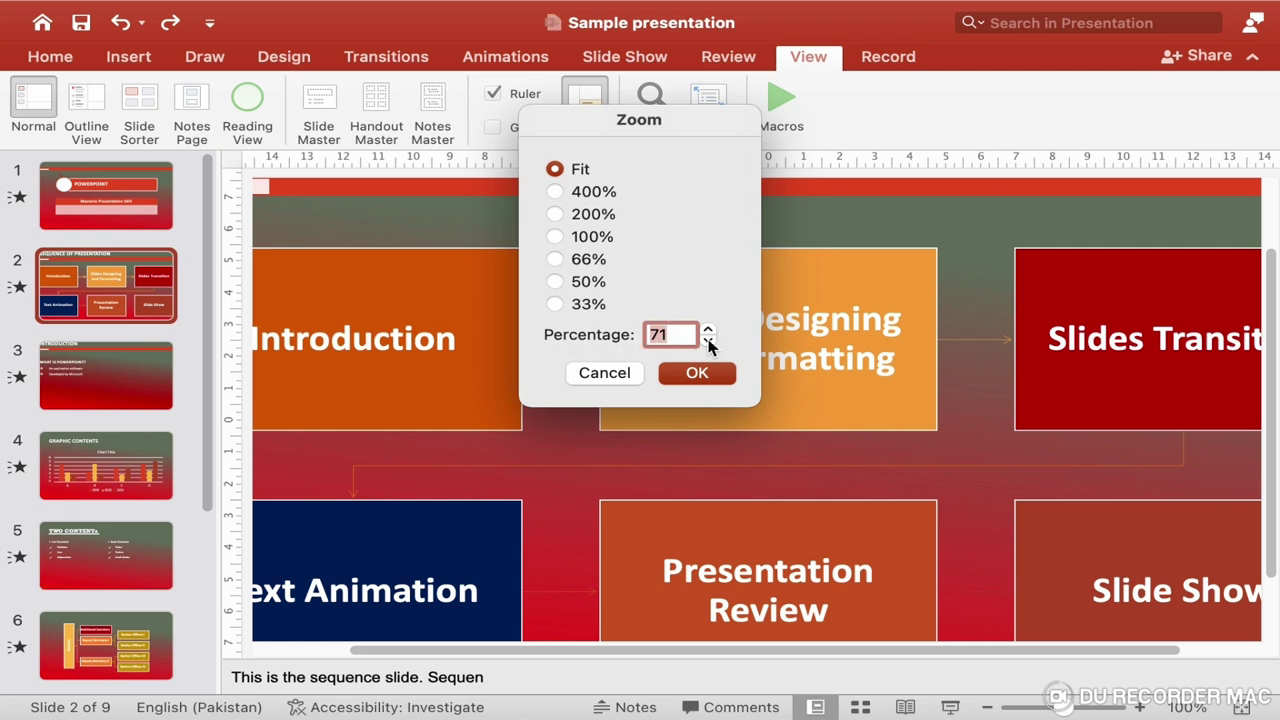
left_click(695, 372)
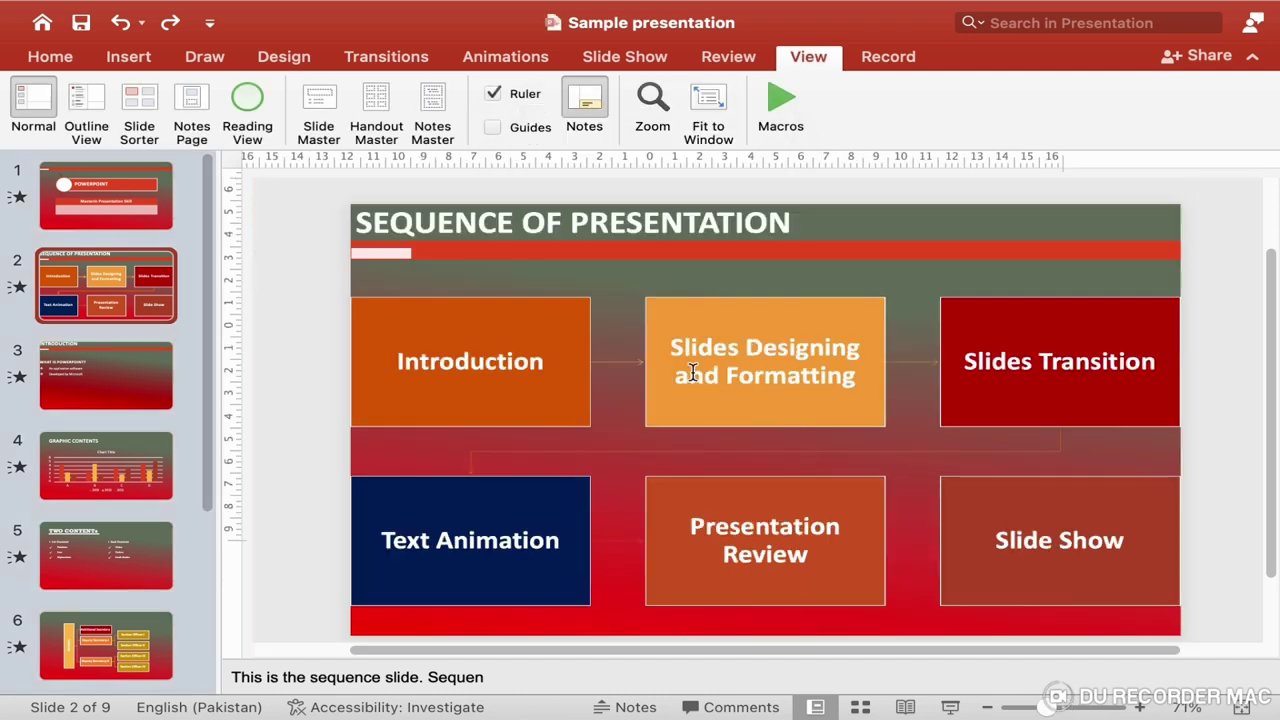